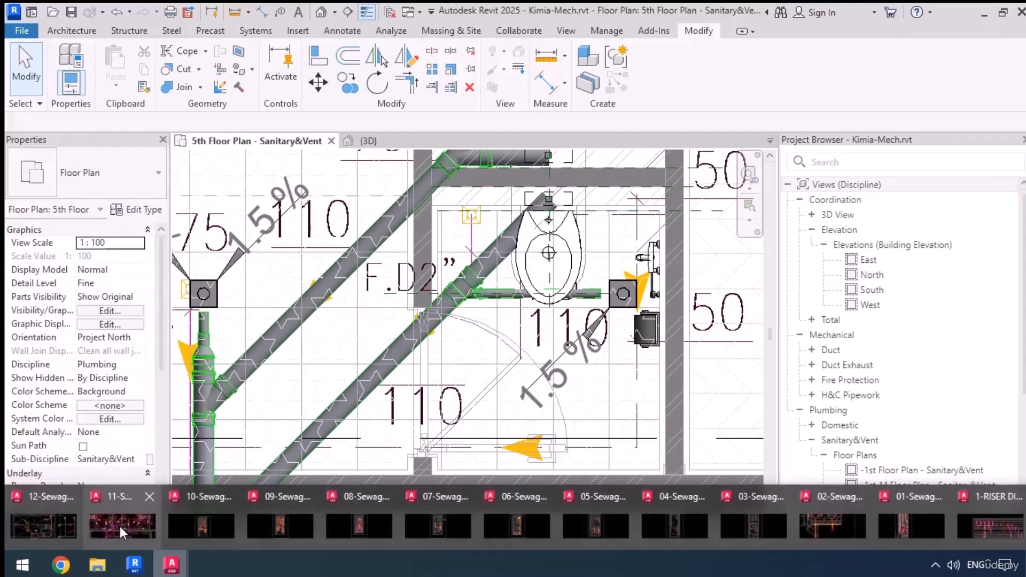
Check the 5th-floor sewage drawing 11-Sewage&Drainage-F5 in AutoCAD for the toilet's branch pipe sizes, and return to the Revit floor plan
click(120, 526)
mouse_move(807, 331)
middle_down()
mouse_move(758, 360)
mouse_move(411, 378)
middle_up()
middle_drag(454, 306, 490, 365)
scroll(475, 291, up, 2)
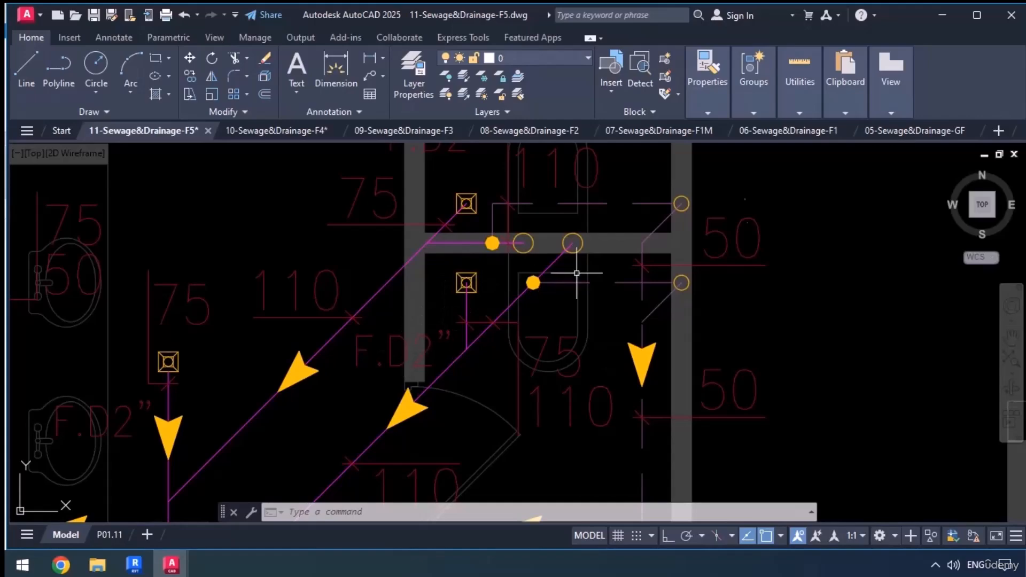
click(956, 17)
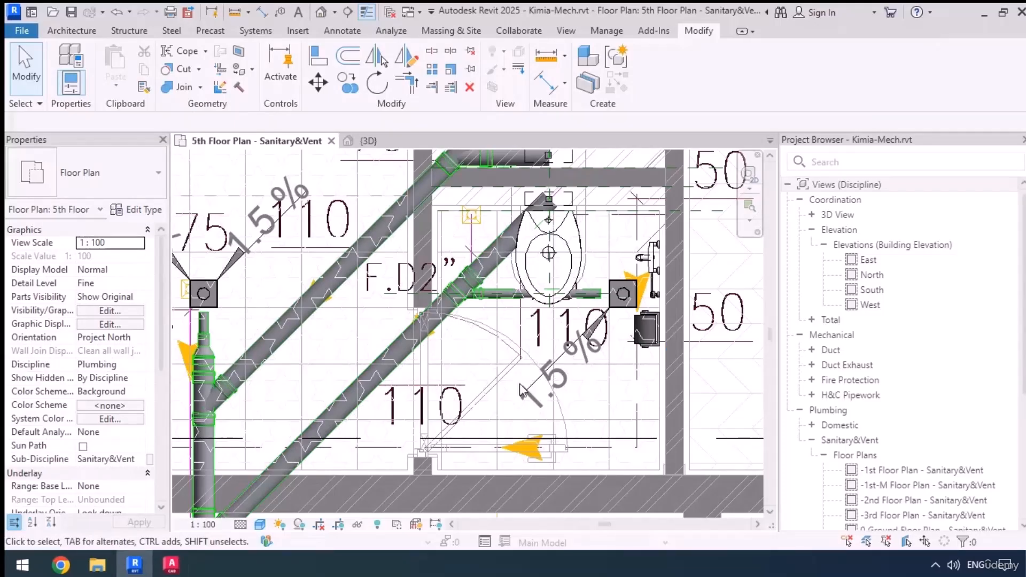
Set the diameter of the horizontal branch pipe under the toilet, running toward the floor drain, to 75 mm
scroll(612, 278, up, 2)
click(588, 306)
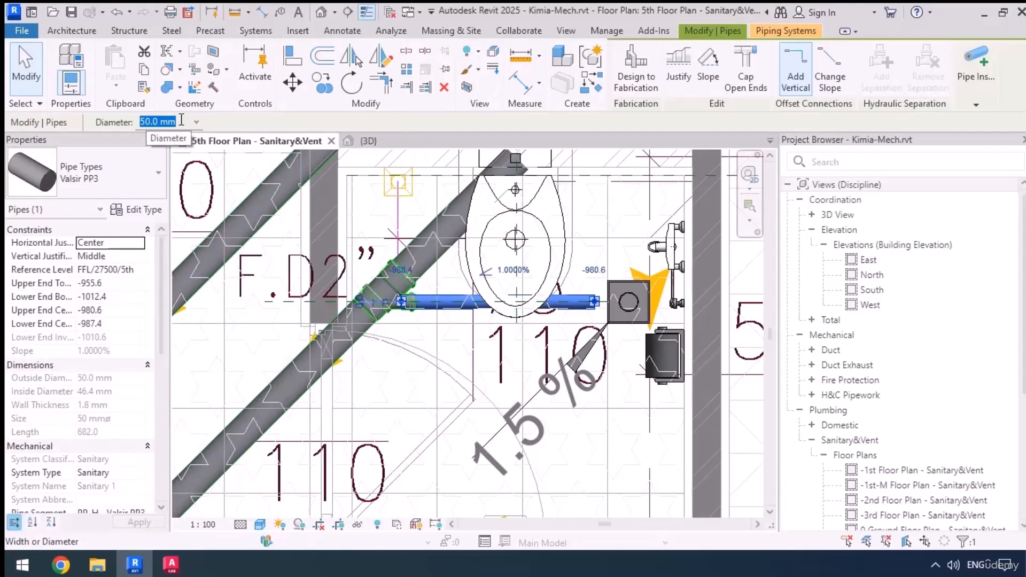
text(75)
key(Return)
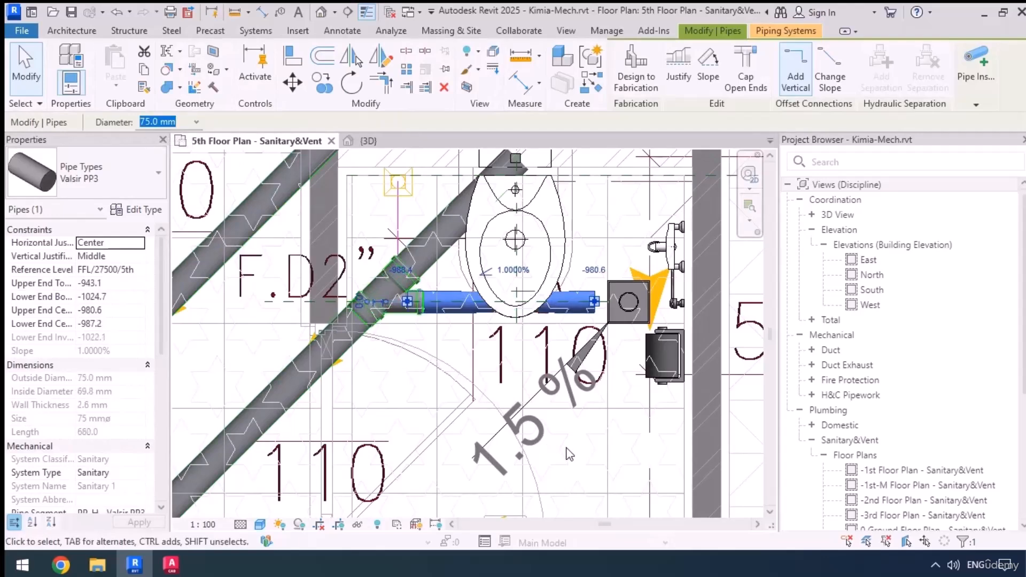
Place a horizontal building section just below the branch pipe, looking toward the toilet, and pull its far clip in close behind the floor drain
middle_drag(587, 448, 563, 471)
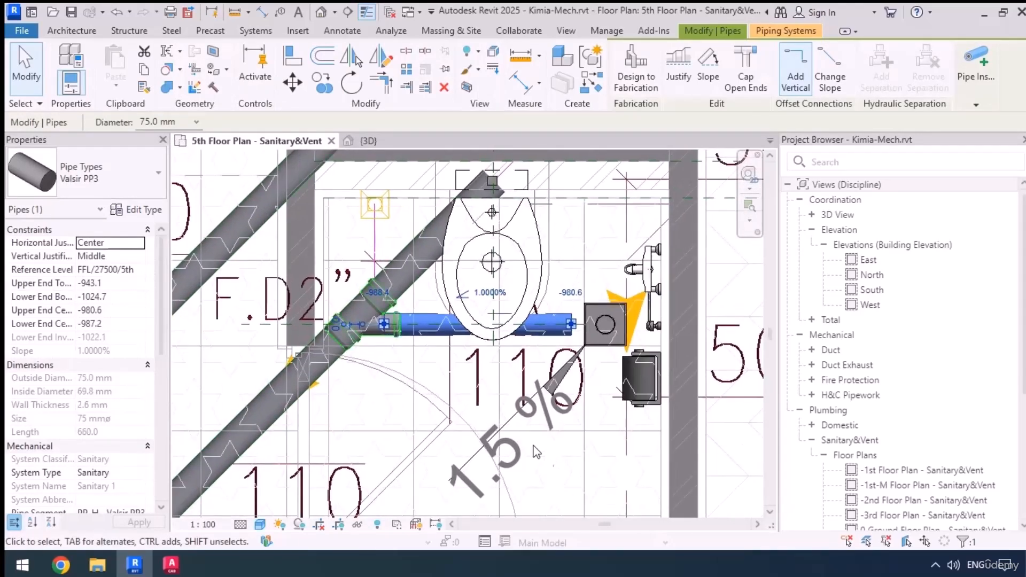
click(349, 12)
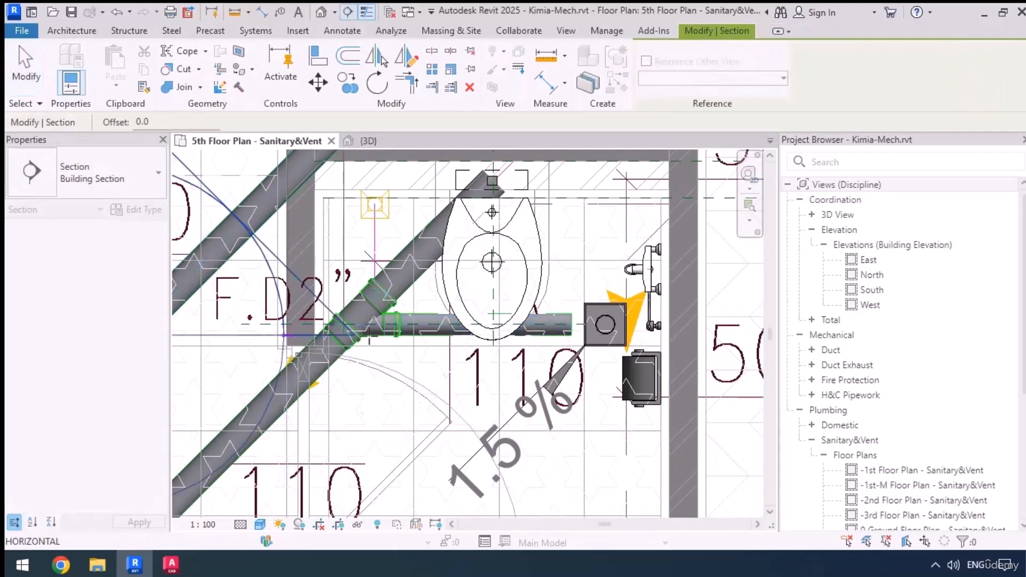
click(744, 335)
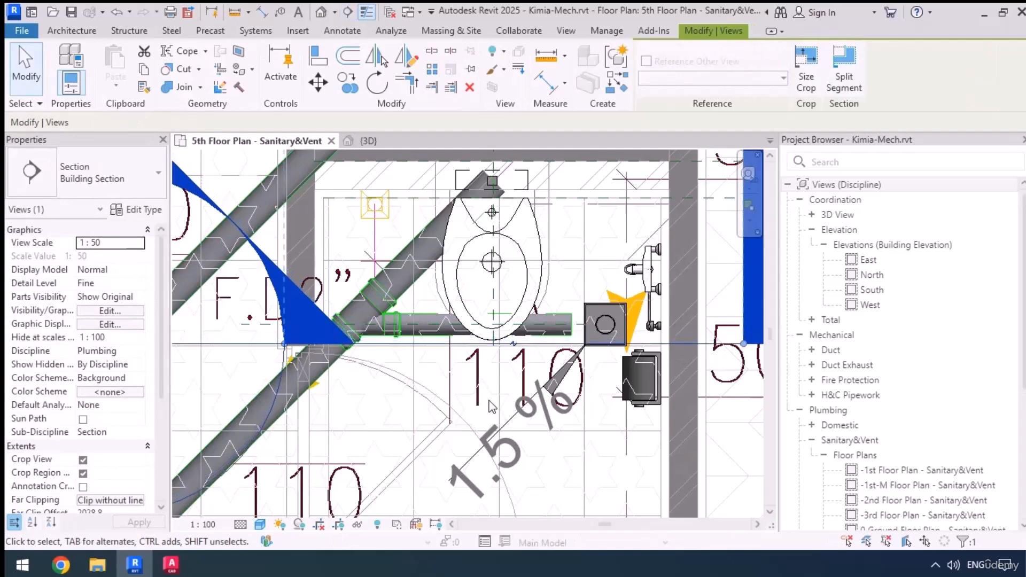
scroll(492, 391, down, 2)
scroll(518, 343, down, 2)
middle_drag(497, 161, 486, 253)
scroll(501, 421, up, 5)
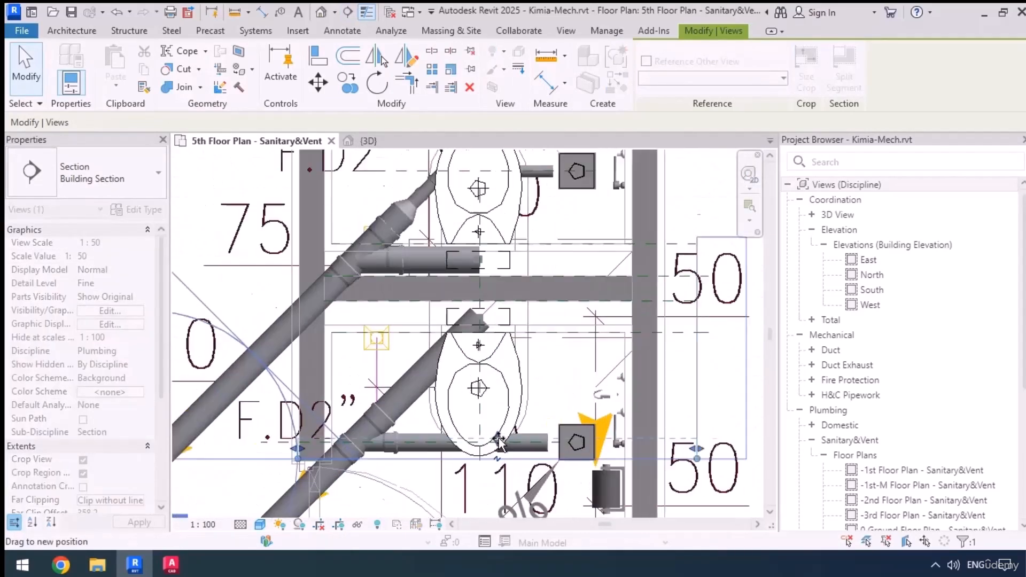
drag(504, 417, 502, 424)
middle_drag(514, 423, 515, 358)
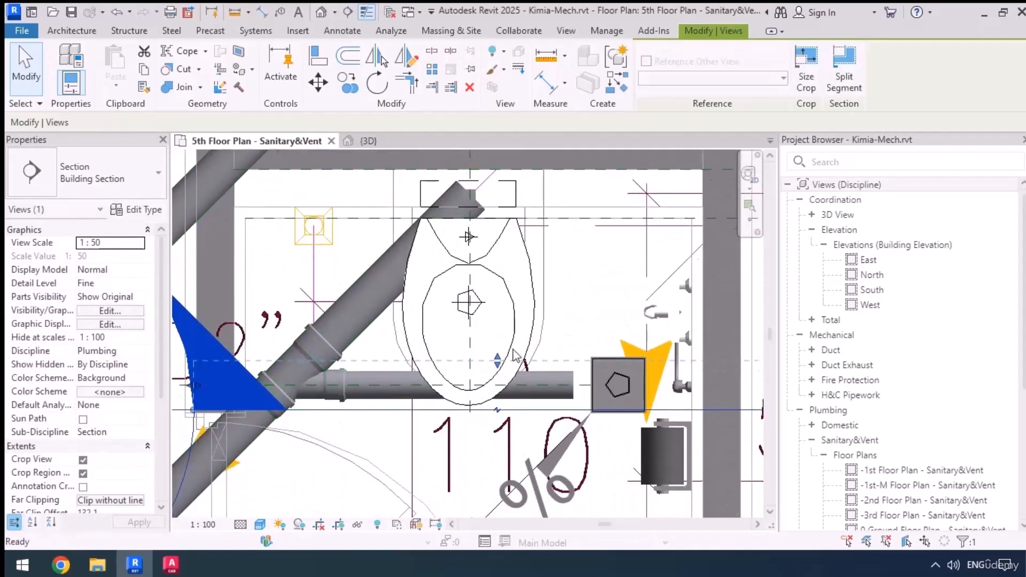
Open the view of the new section to show the branch pipe below the floor slab
right_click(394, 408)
click(425, 199)
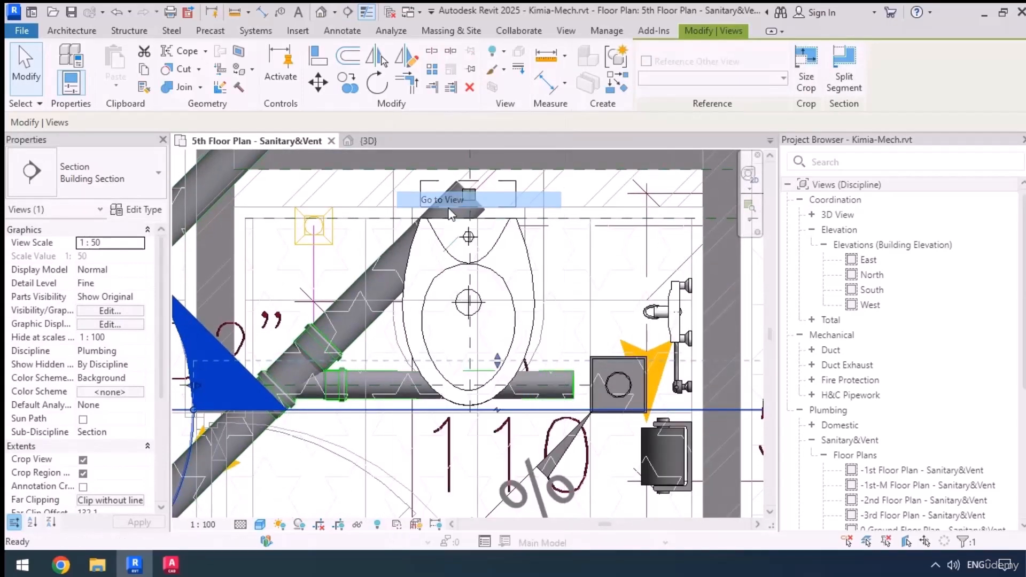
scroll(487, 414, up, 5)
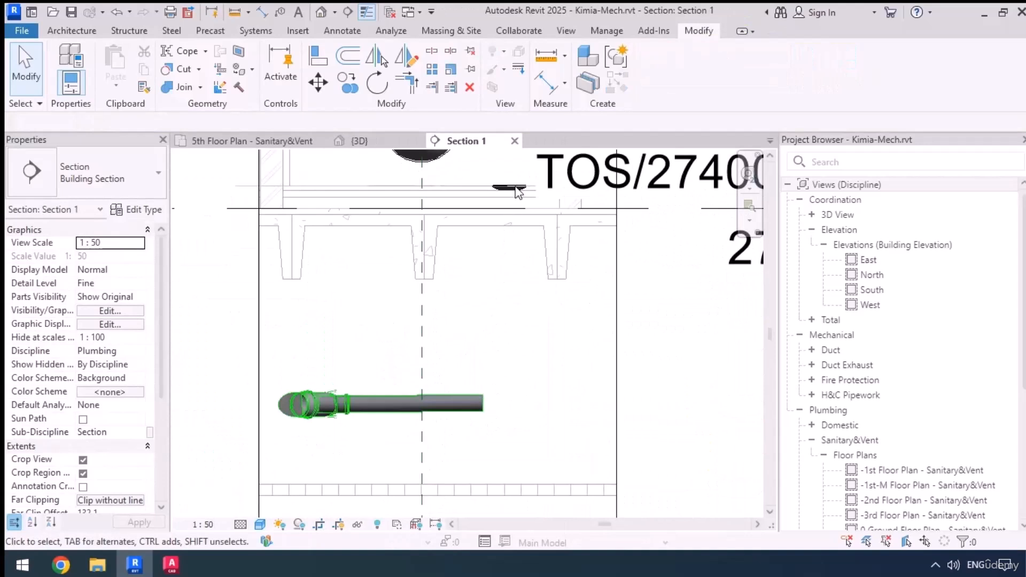
middle_drag(529, 278, 537, 301)
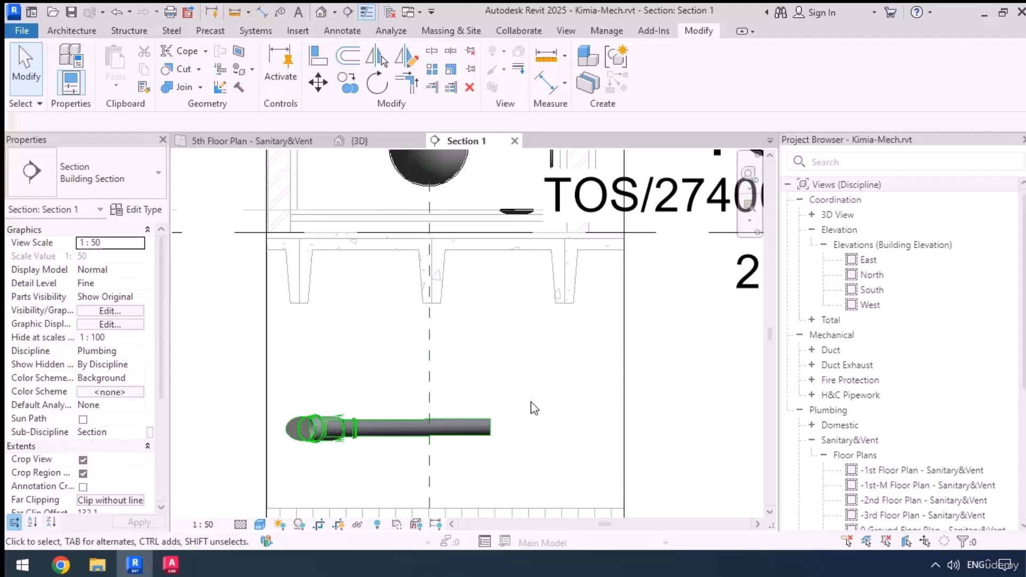
Draw a vertical 75 mm pipe from the branch pipe's open end up to the finished floor level
click(484, 427)
right_click(490, 428)
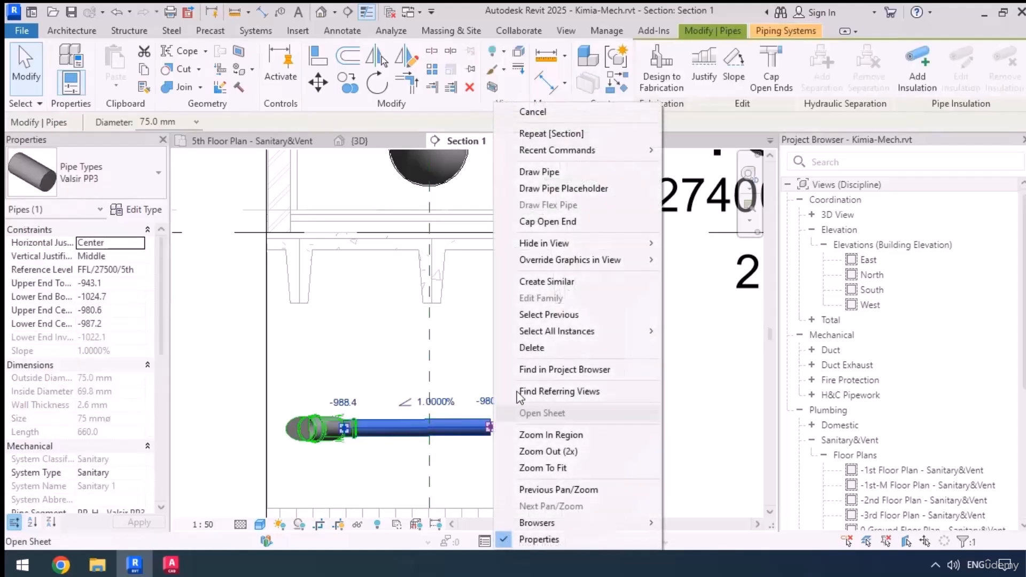
click(538, 174)
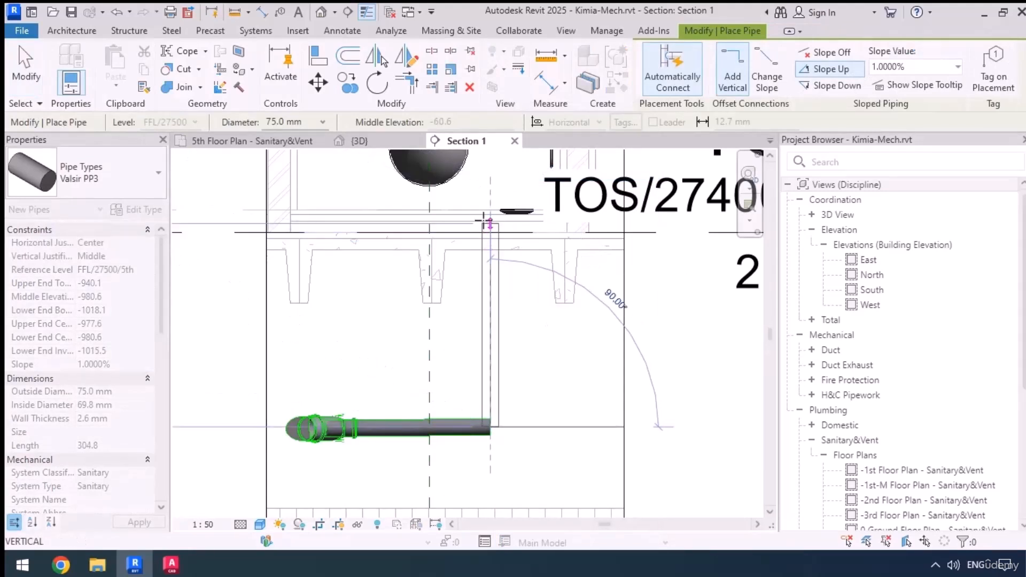
click(483, 211)
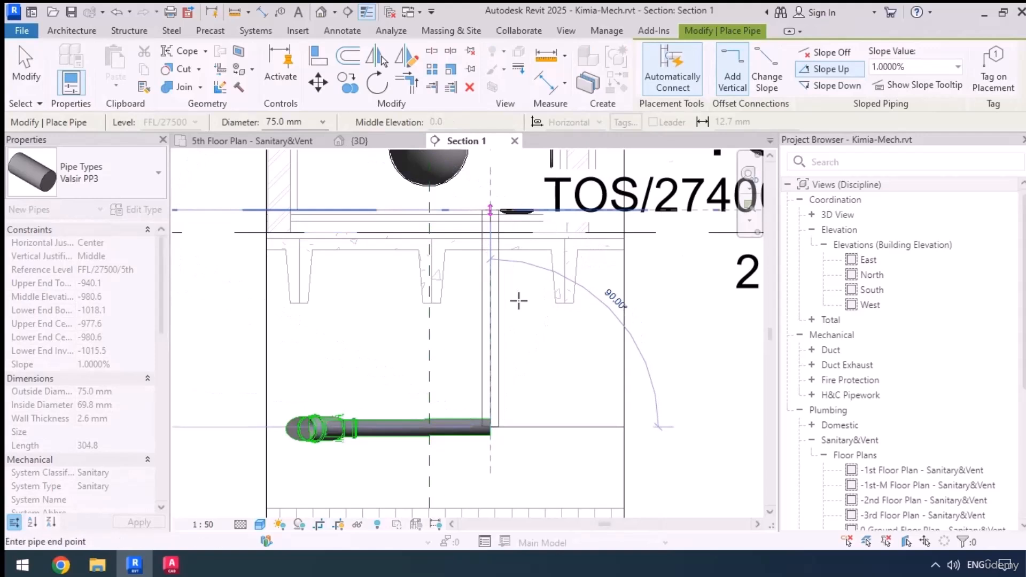
key(Escape)
key(Escape)
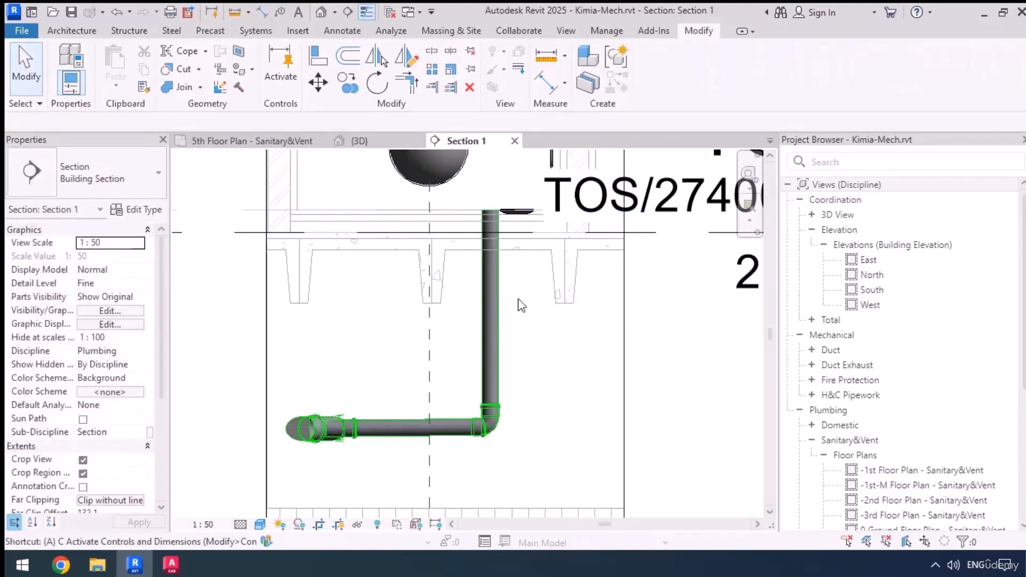
Align the vertical pipe with the floor drain's centreline and delete the elbow joining it to the branch pipe
key(a)
key(l)
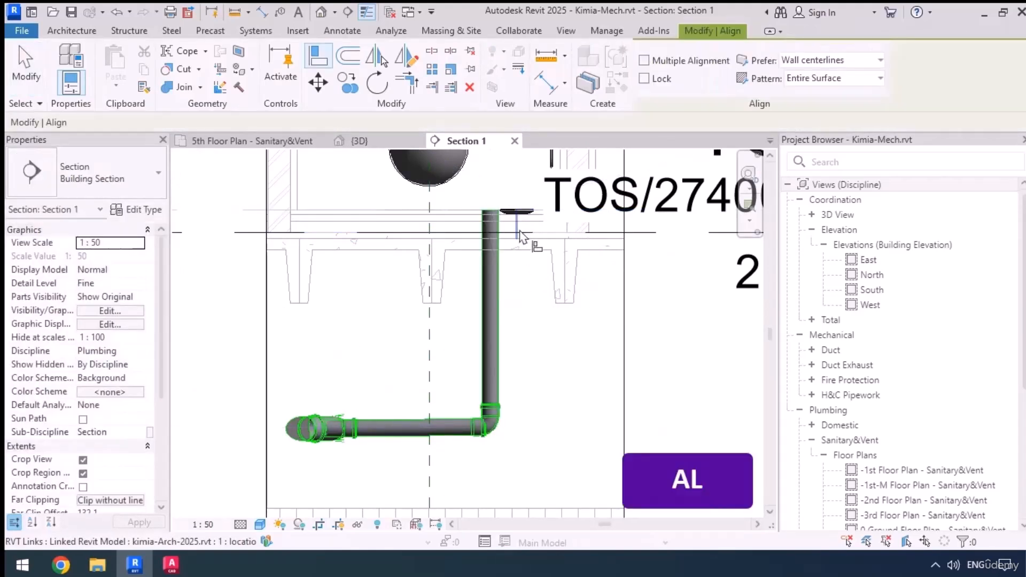
click(518, 234)
click(496, 363)
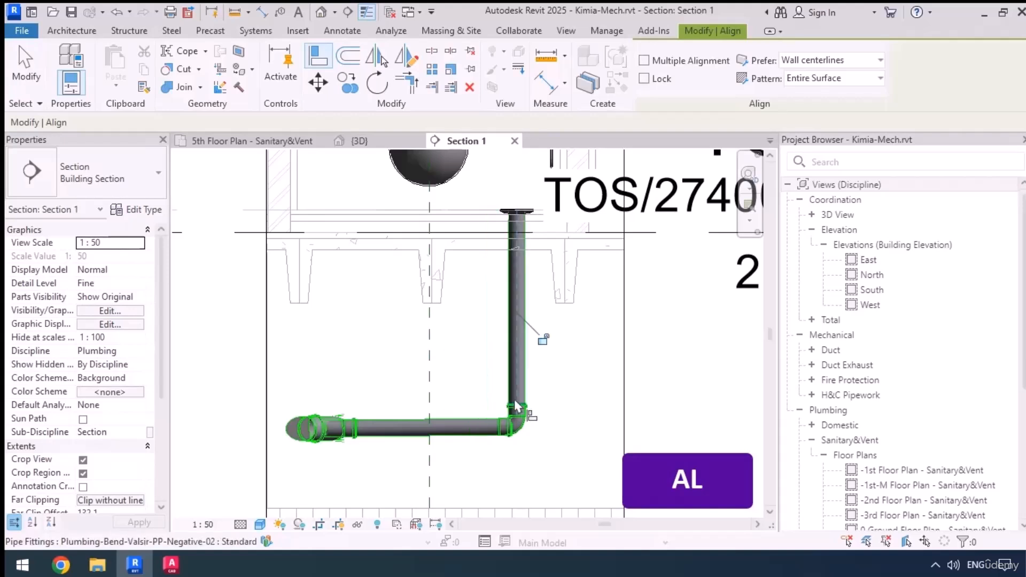
key(Escape)
key(Escape)
click(517, 432)
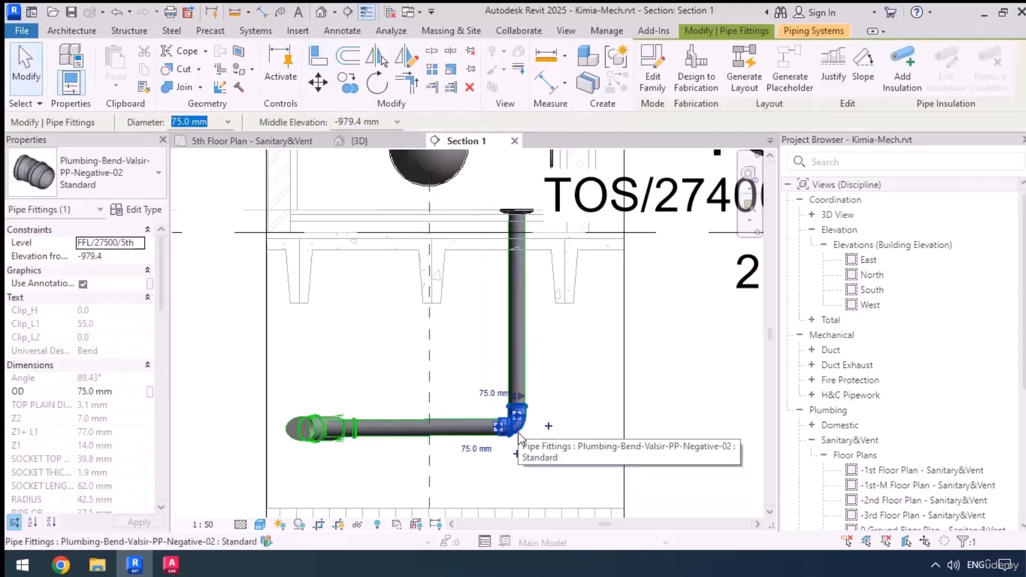
key(Delete)
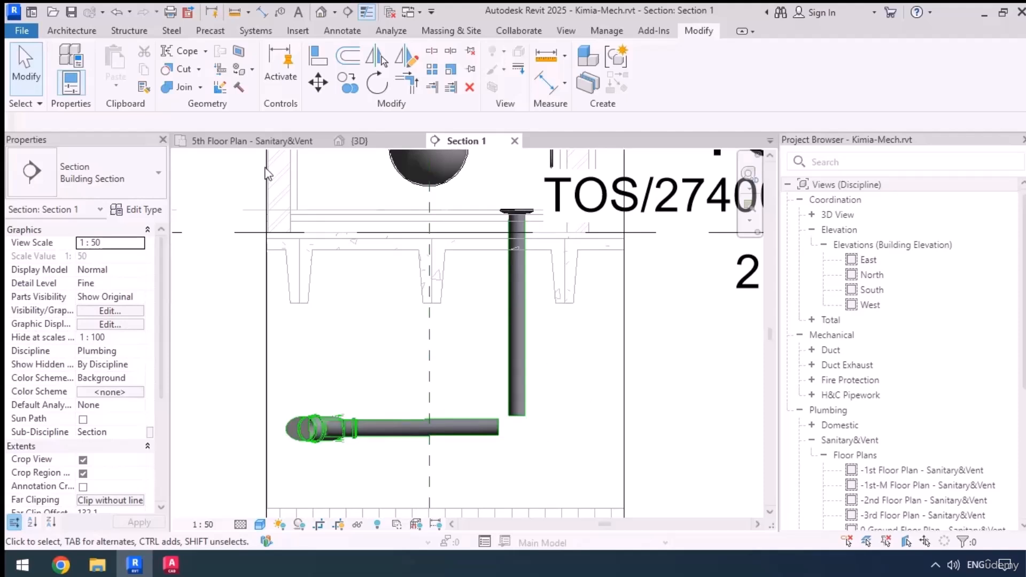
Load the family Trap P - PP.rfa from the Project folder on the desktop
click(303, 32)
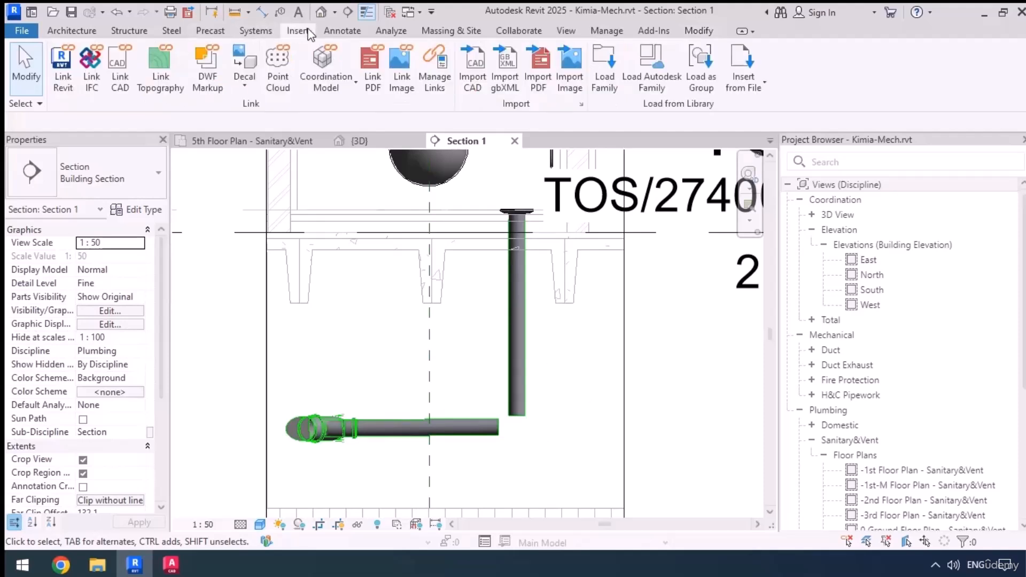
click(605, 70)
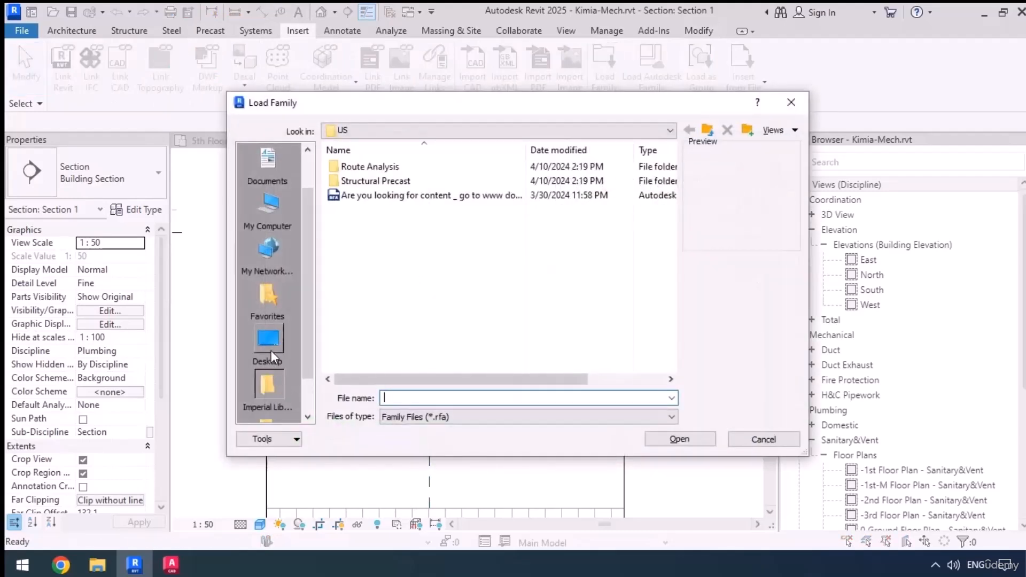
click(269, 342)
double_click(380, 276)
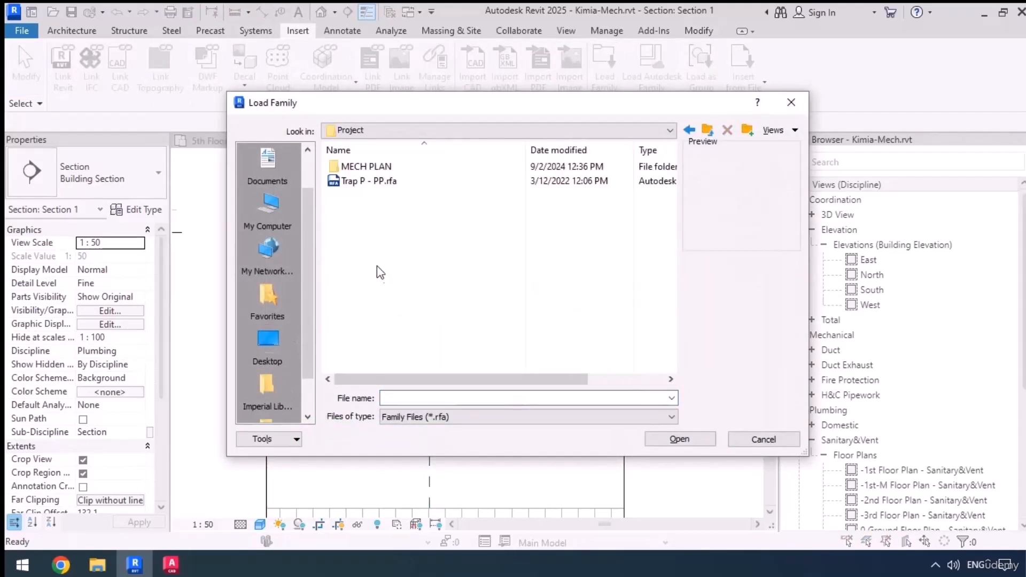
click(376, 182)
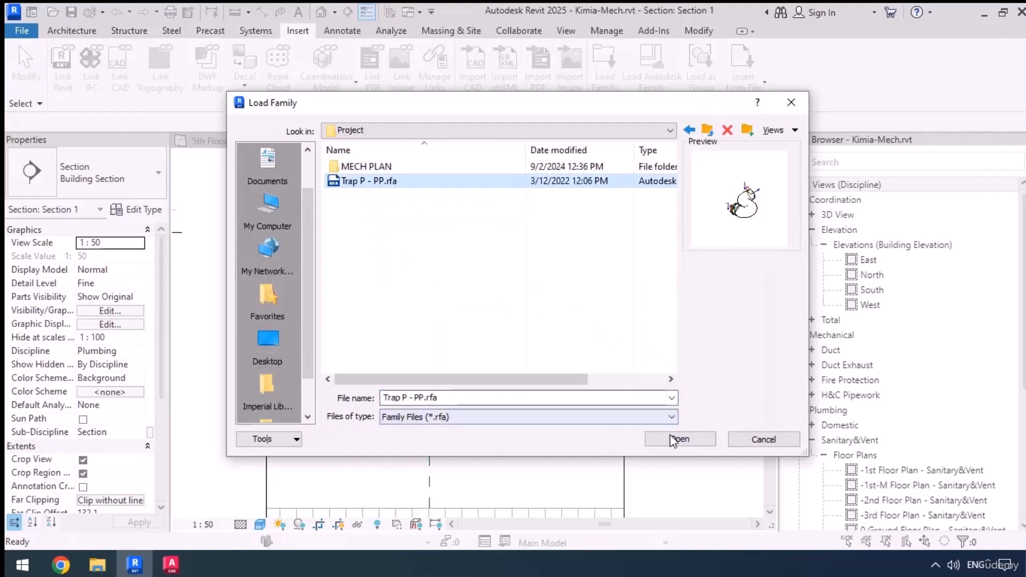
click(675, 440)
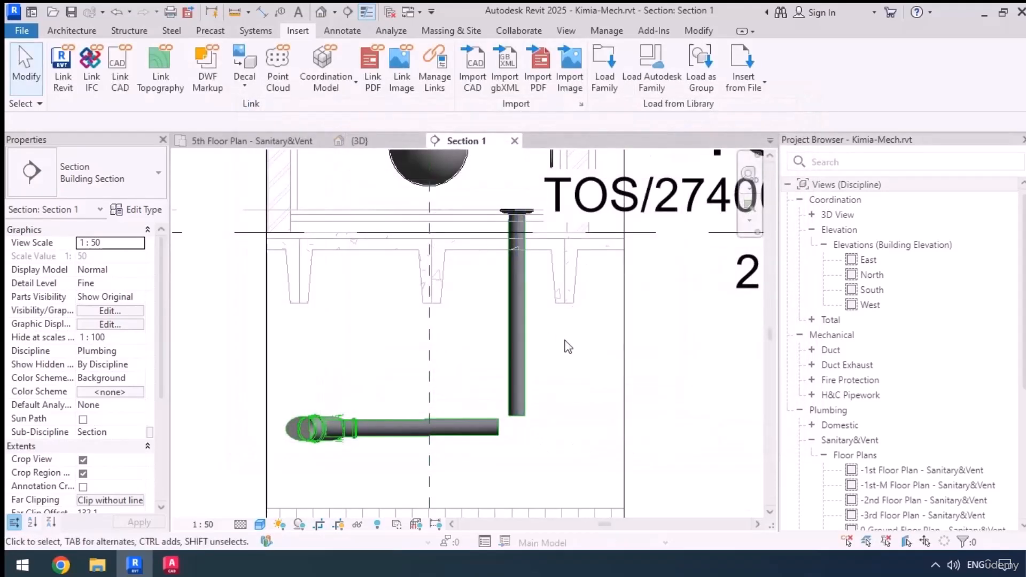
Place the Trap P - PP fitting on the vertical pipe's lower end and rotate it so its outlet faces the branch pipe
click(253, 32)
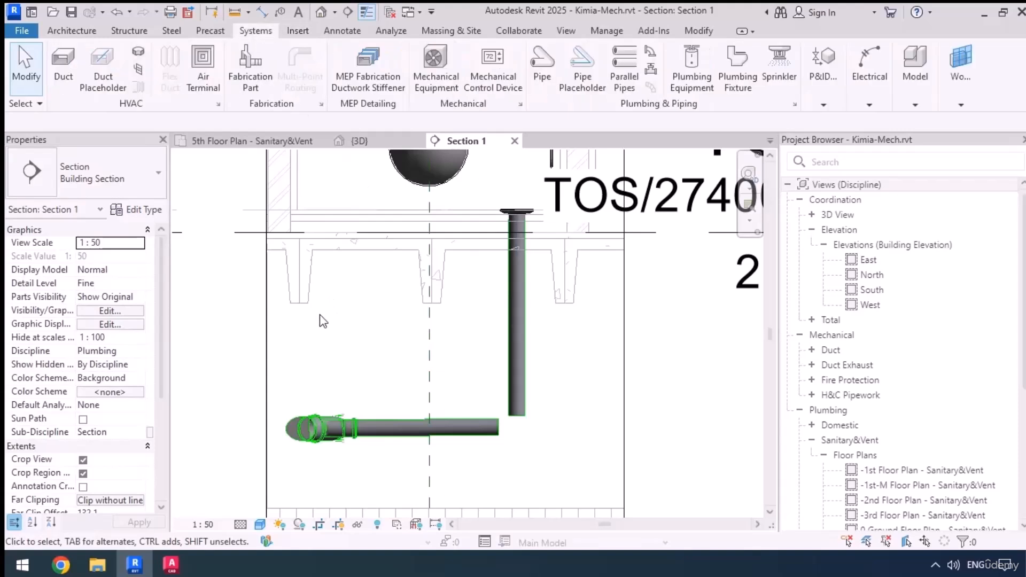
click(653, 55)
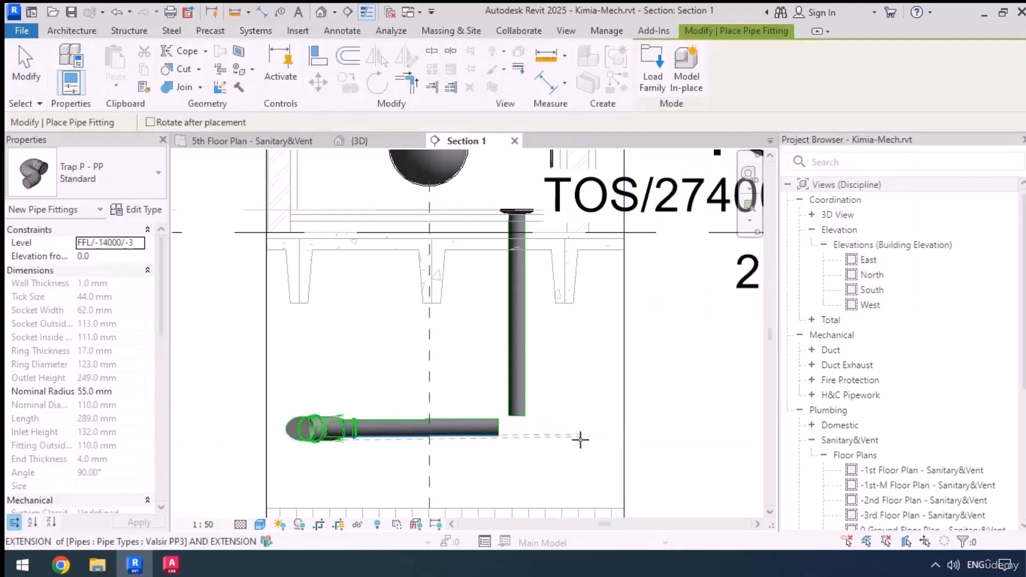
scroll(529, 432, up, 4)
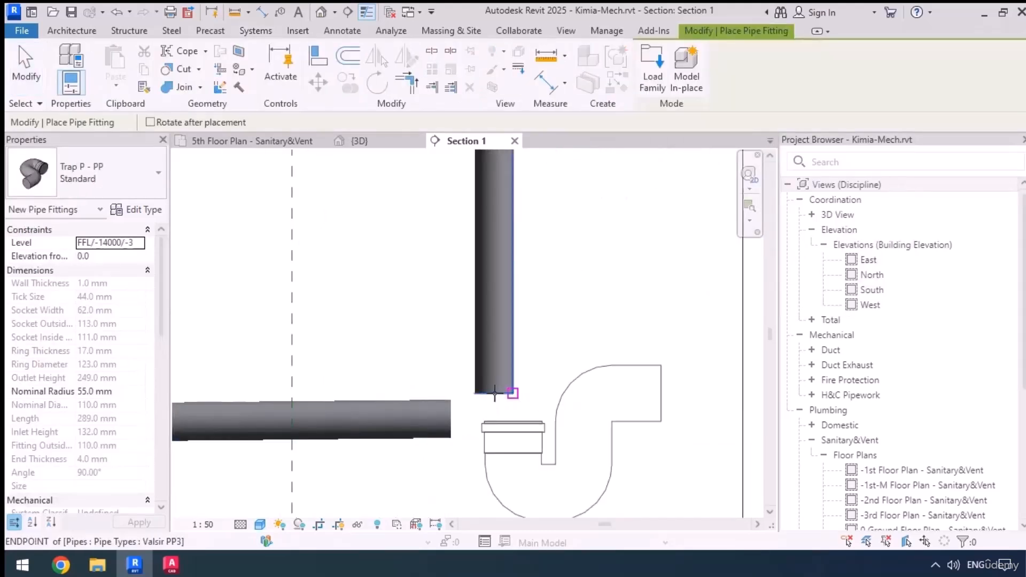
click(494, 394)
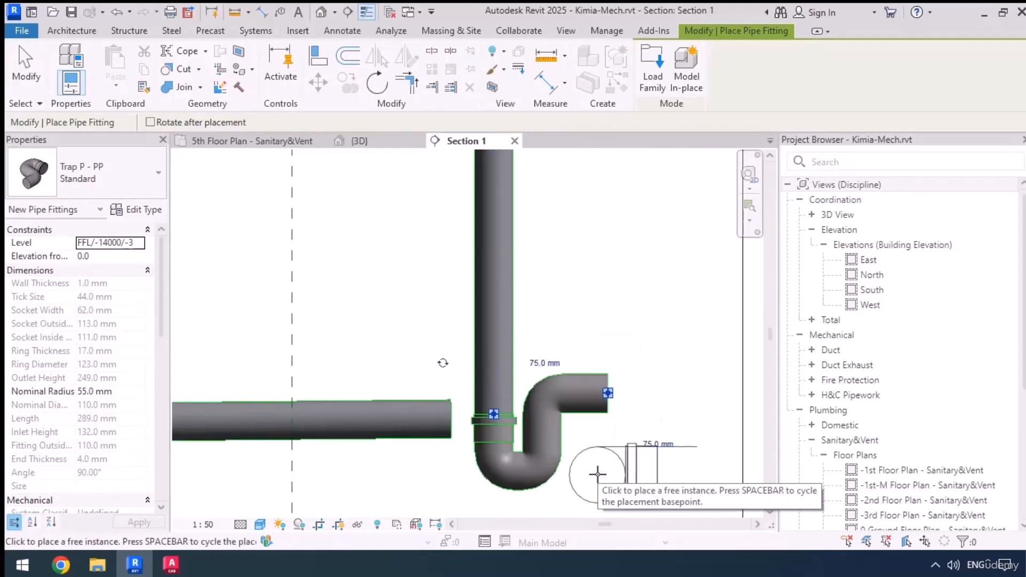
key(ctrl+z)
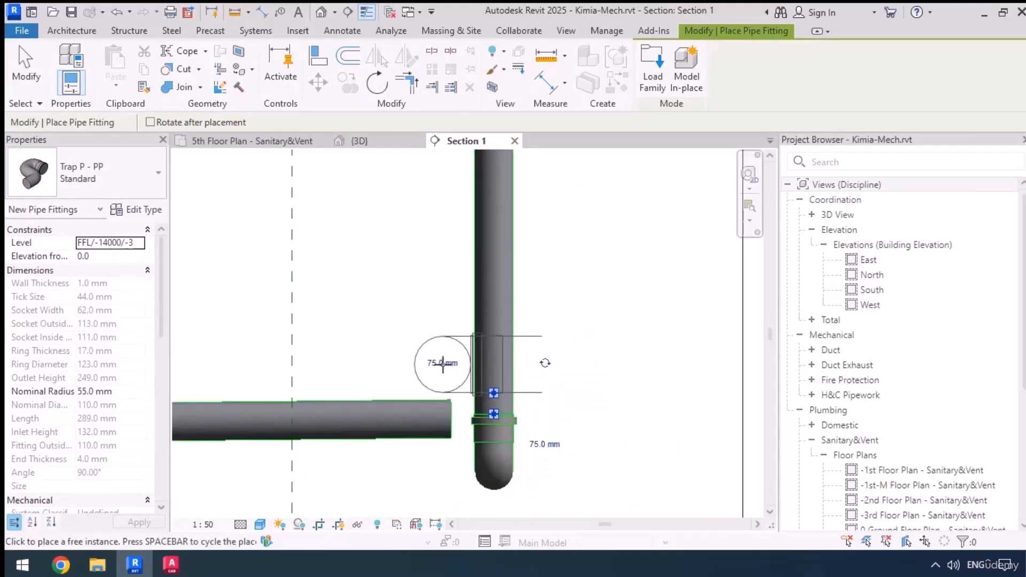
click(545, 363)
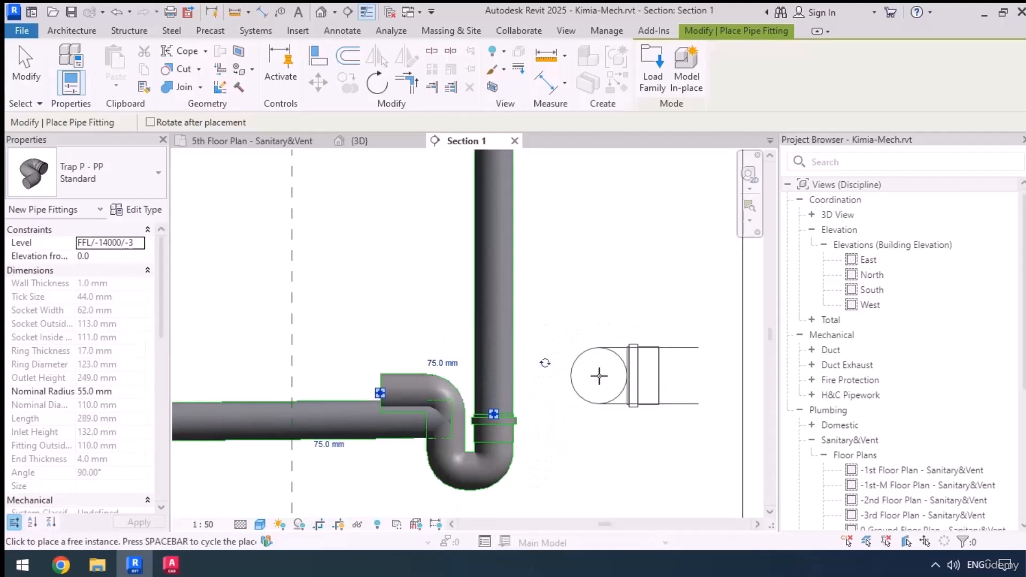
Align the trap's outlet with the centreline of the horizontal branch pipe
key(a)
key(l)
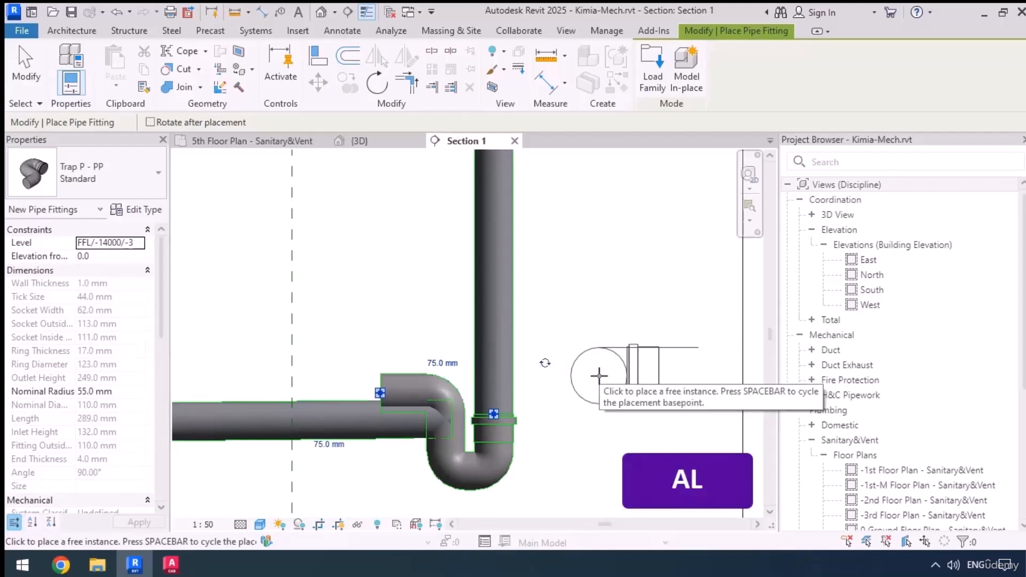
key(a)
key(l)
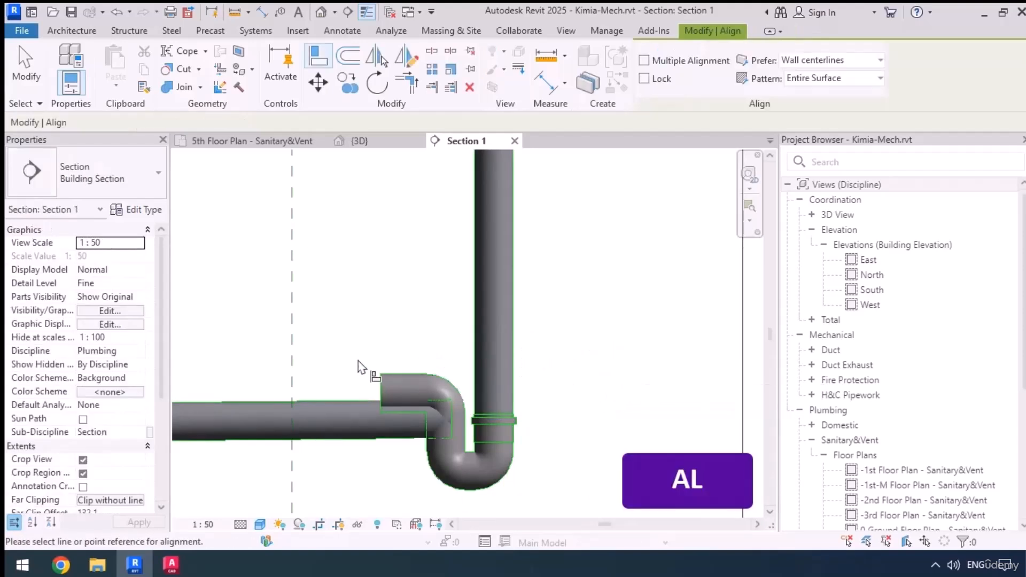
click(355, 417)
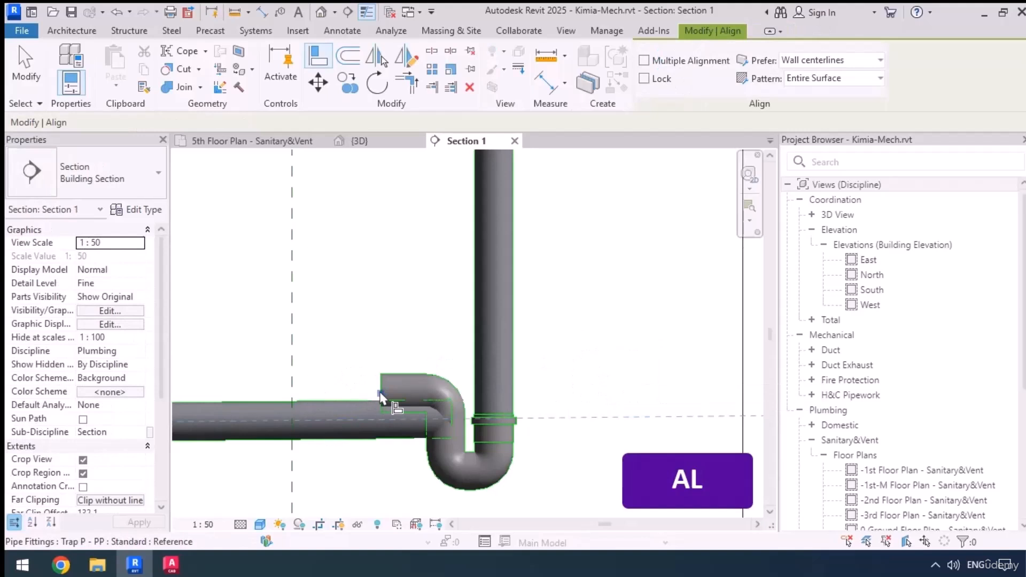
click(381, 399)
middle_drag(374, 473, 505, 440)
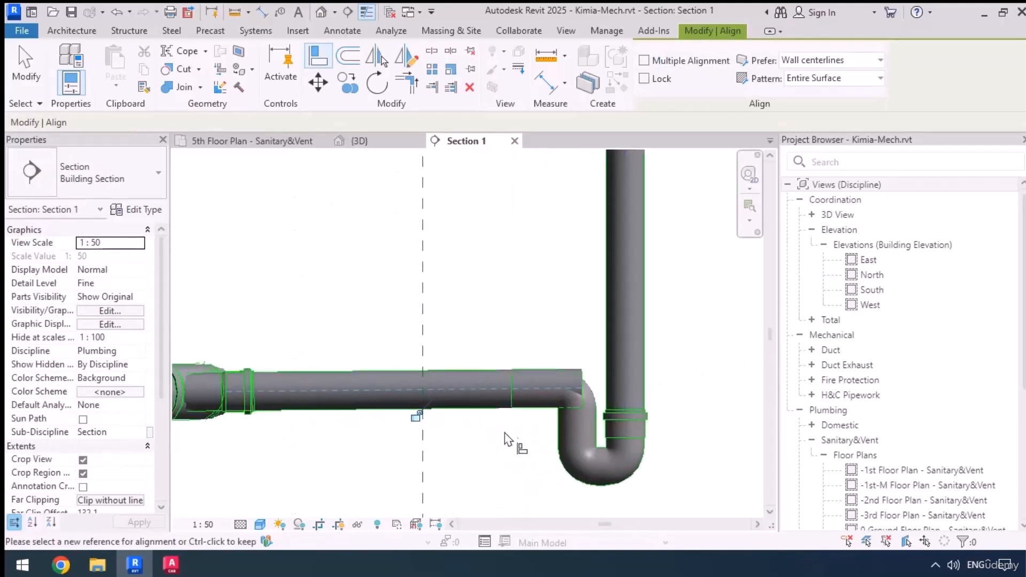
Shorten the horizontal branch pipe to the trap's outlet point so that the pipe and trap connect
key(Escape)
click(485, 408)
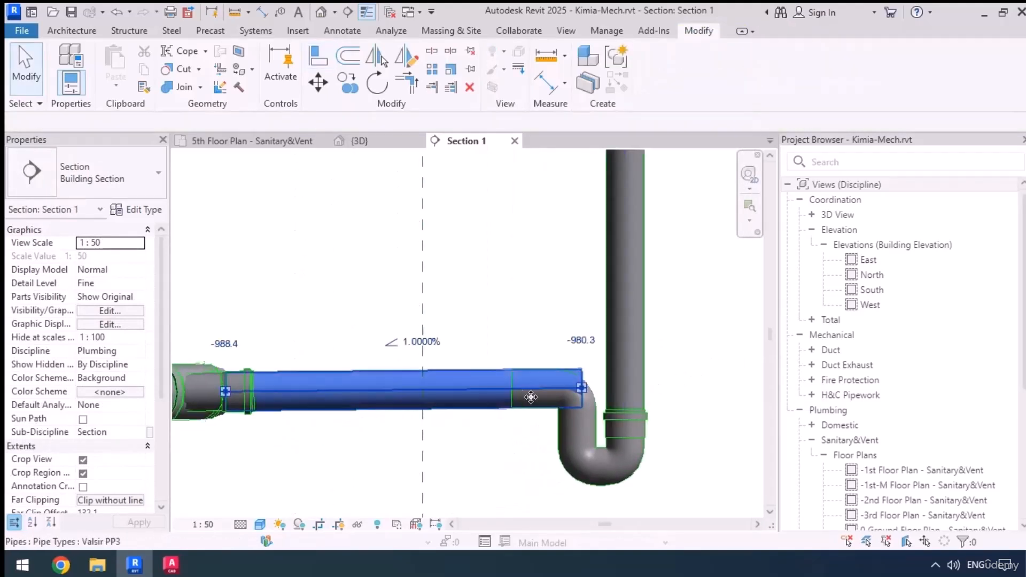
drag(580, 388, 512, 388)
key(Tab)
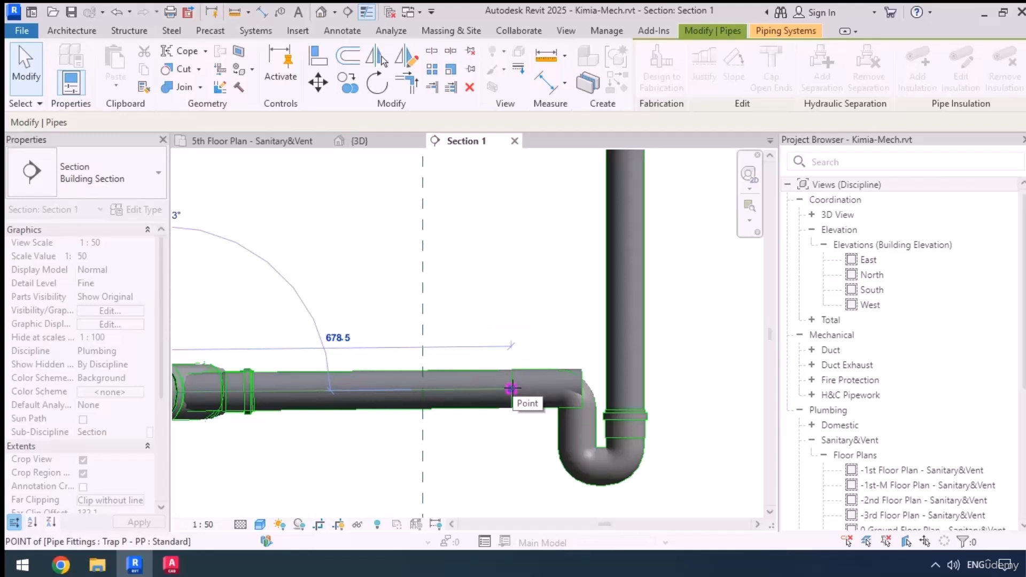
drag(511, 390, 512, 389)
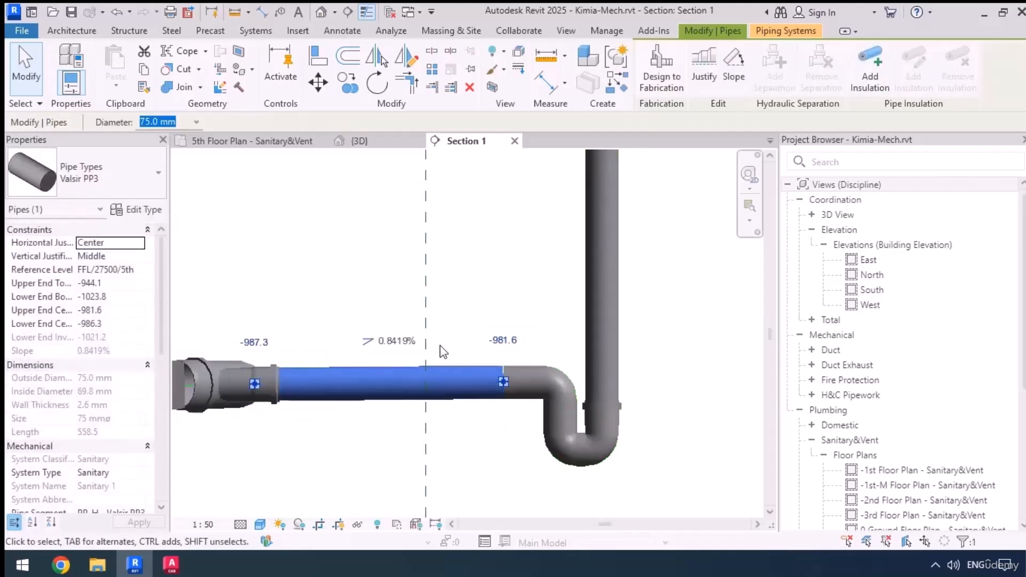
scroll(441, 346, down, 4)
click(558, 378)
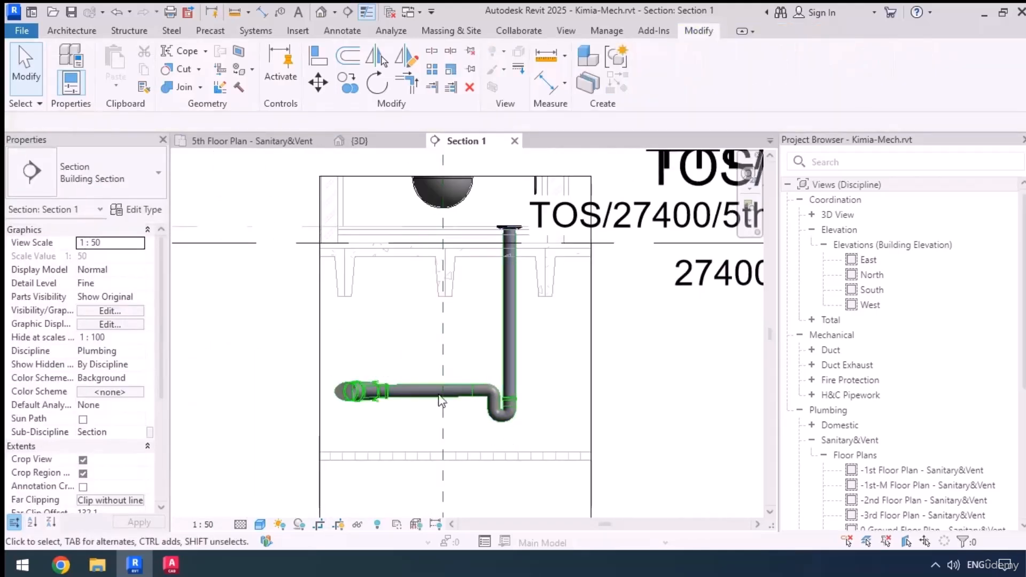
Return to the 5th-floor sanitary plan and examine the toilet drain connection in the photos Wall Hung 1.jpg and Wall Hung 2.jpg
click(251, 141)
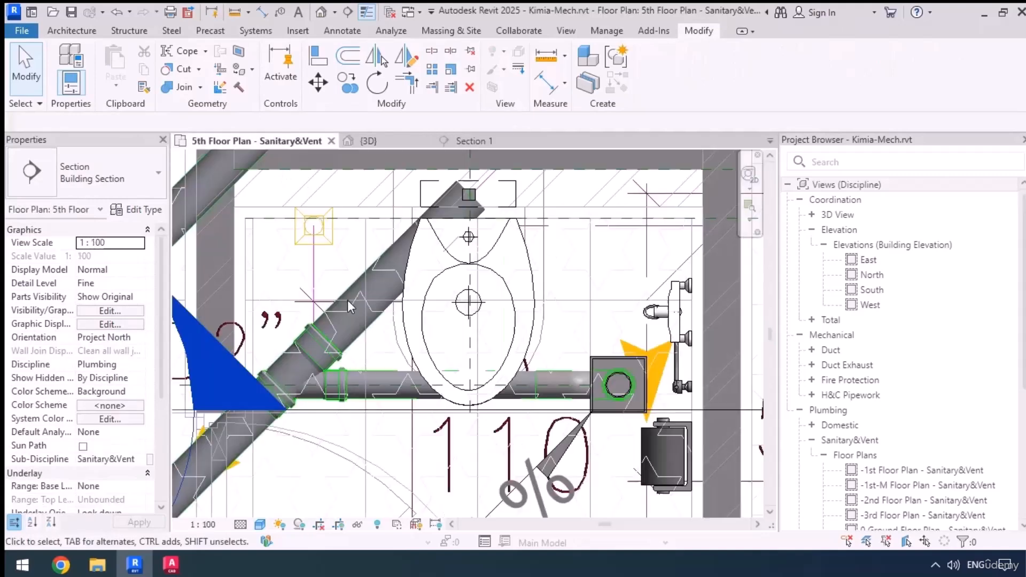
scroll(611, 322, down, 2)
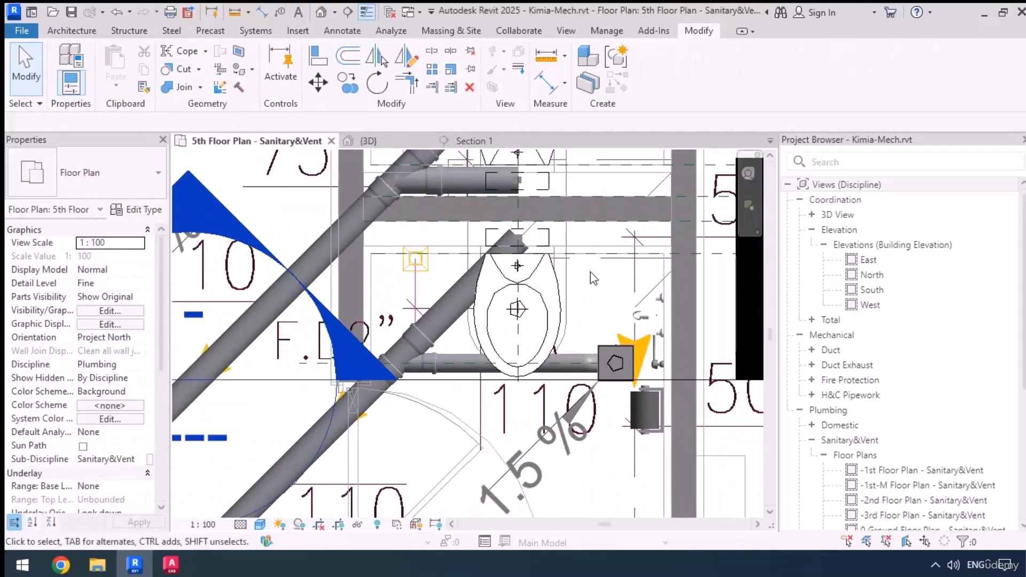
middle_drag(591, 274, 593, 321)
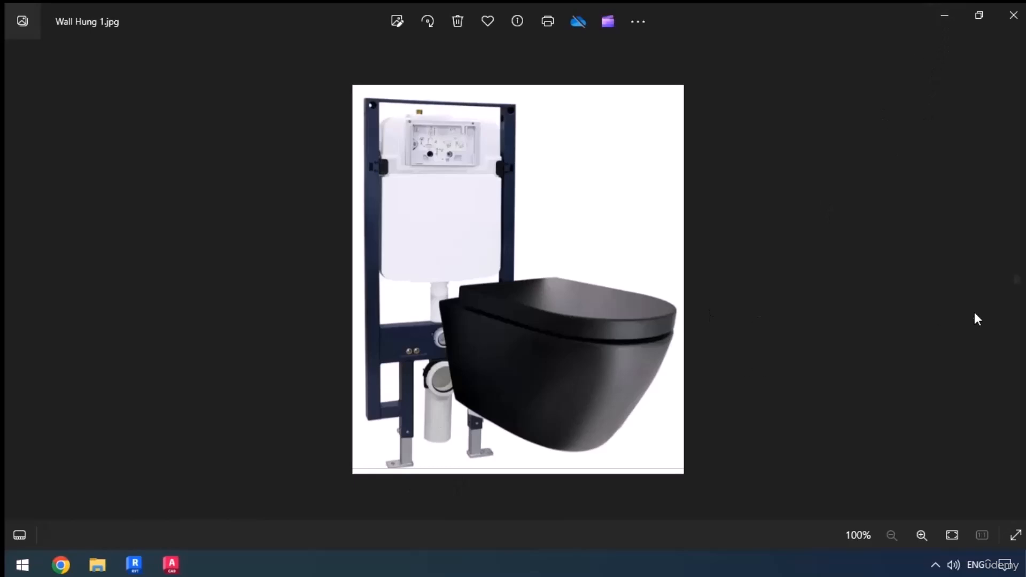
click(1016, 280)
scroll(498, 398, up, 3)
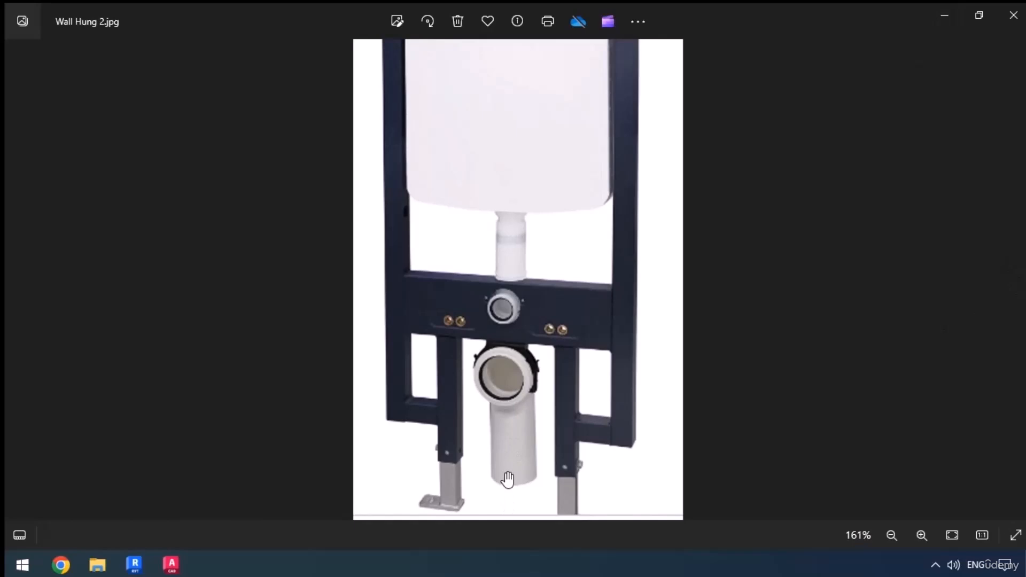
Switch back to Revit and draw a vertical 110 mm pipe from the lower toilet's diagonal drain pipe end to middle elevation 0 mm
click(135, 565)
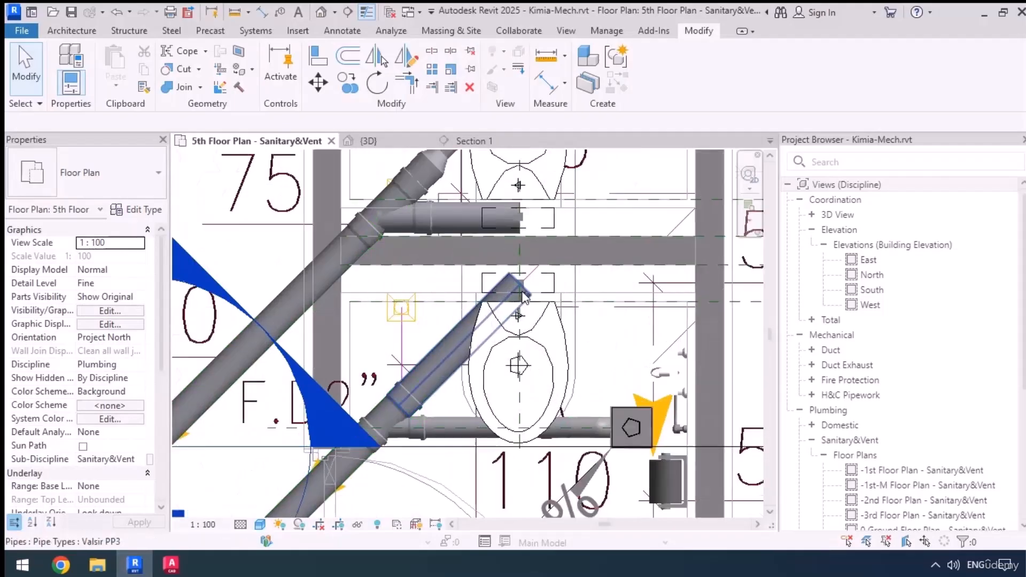
scroll(524, 298, up, 2)
click(523, 284)
right_click(525, 283)
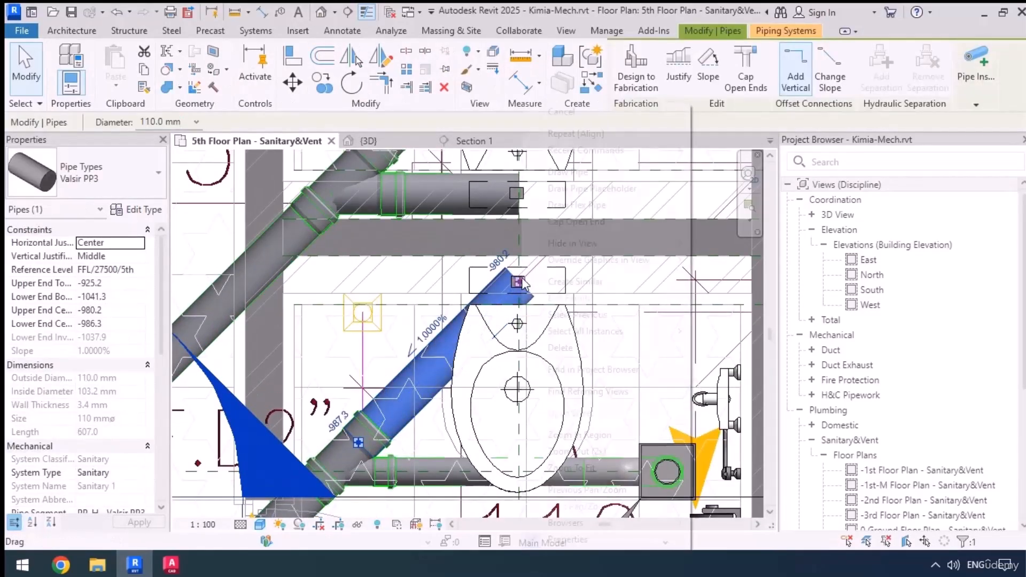
click(571, 172)
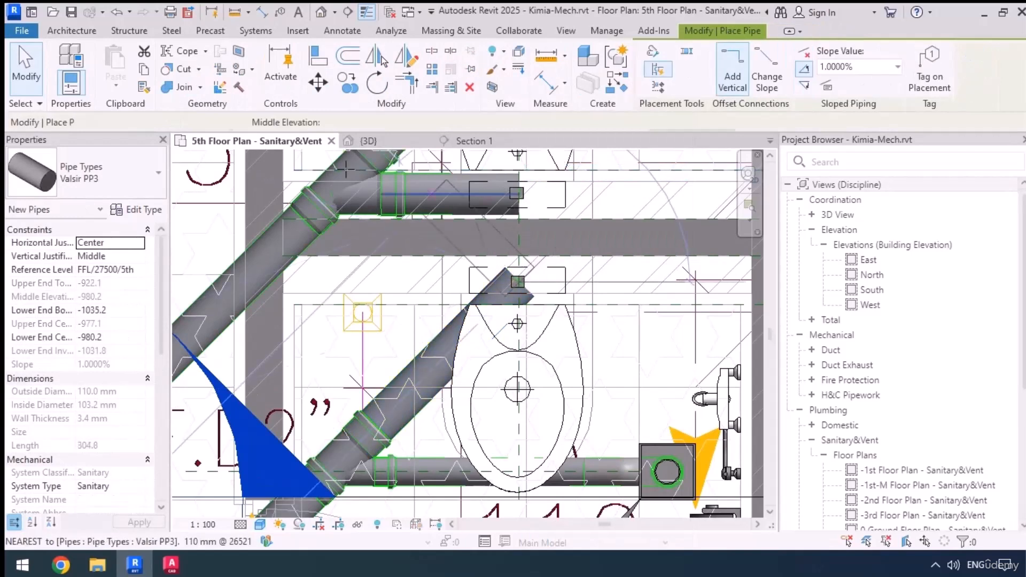
click(348, 122)
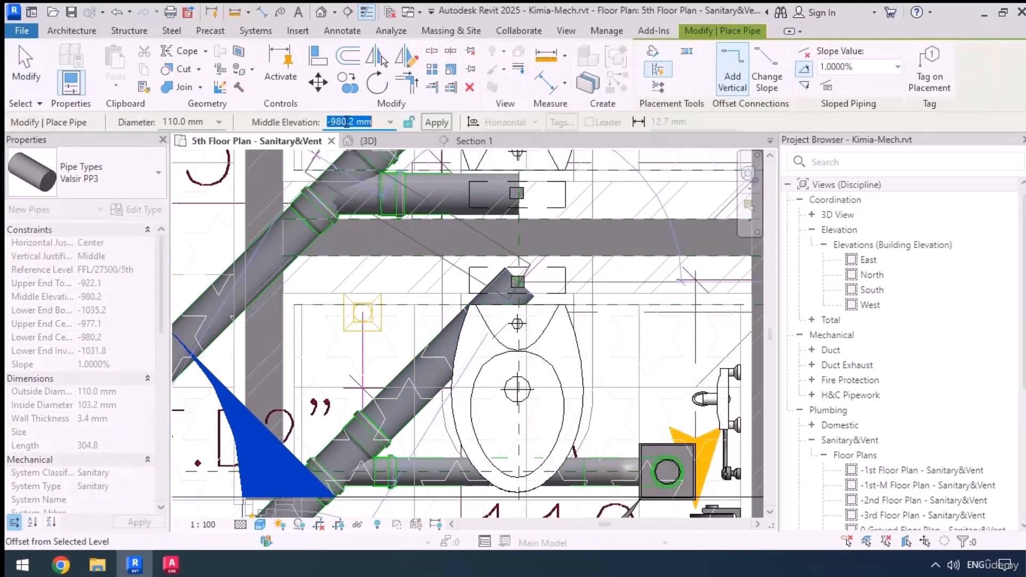
text(0)
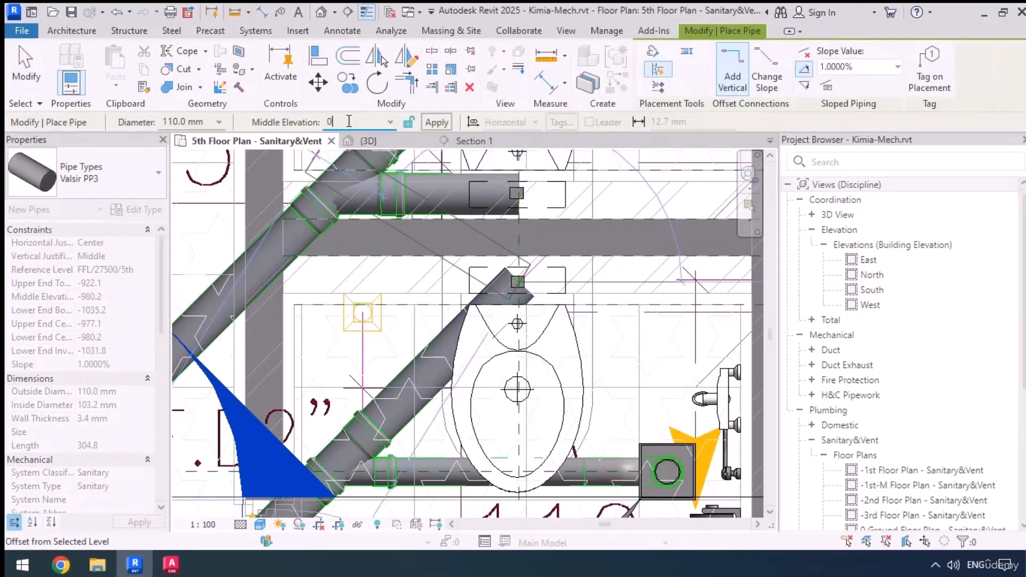
click(440, 122)
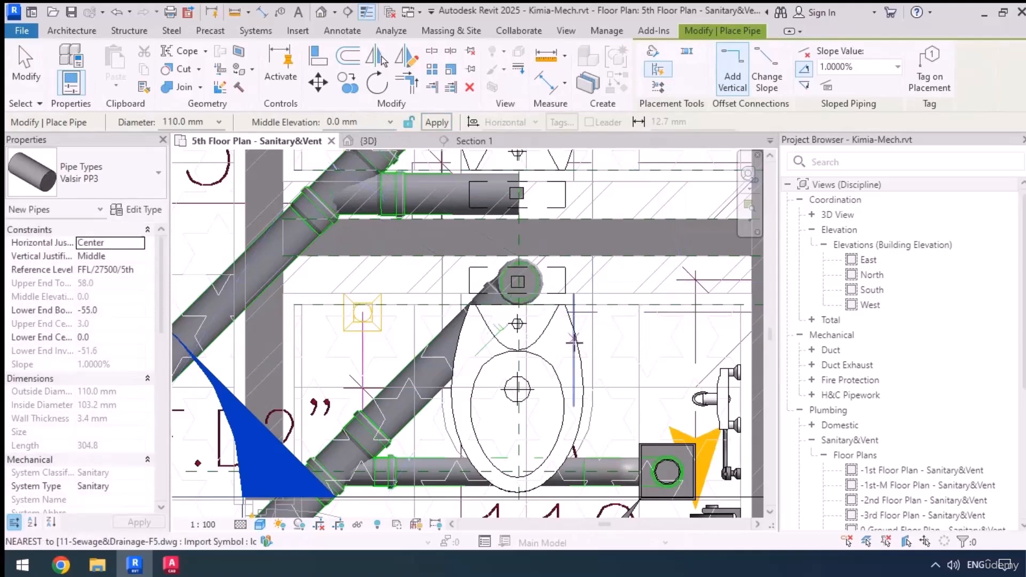
scroll(575, 341, down, 1)
key(Escape)
Draw a vertical 110 mm pipe from the open end of the upper toilet's horizontal drain pipe to middle elevation 0 mm
middle_drag(547, 253, 548, 351)
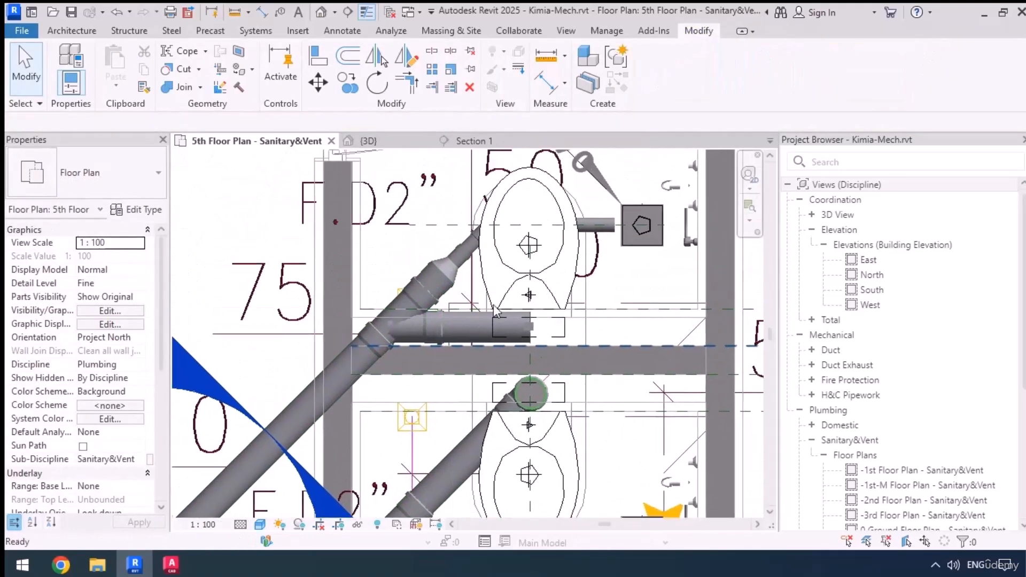
scroll(500, 323, up, 2)
click(528, 355)
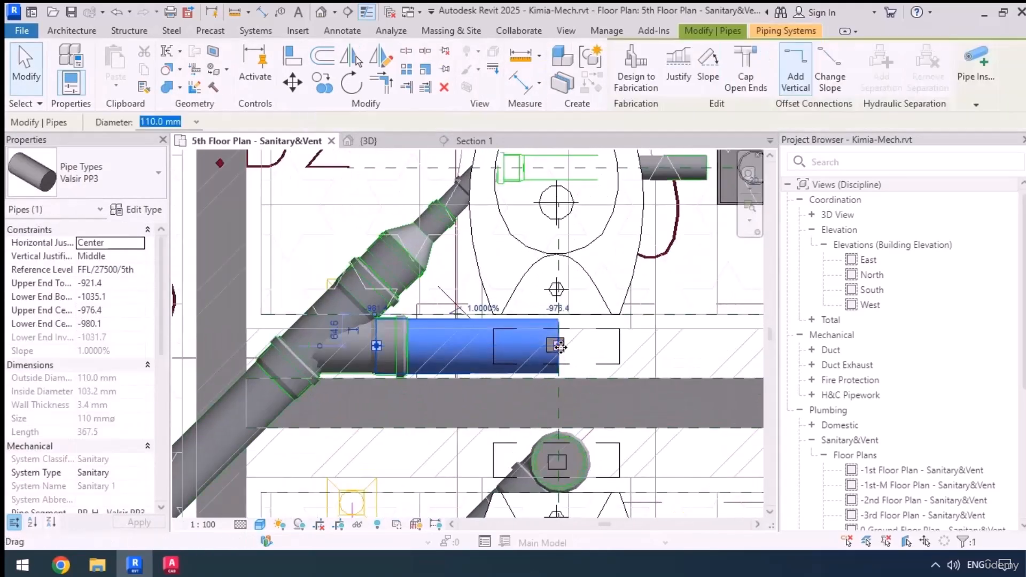
right_click(559, 346)
click(634, 169)
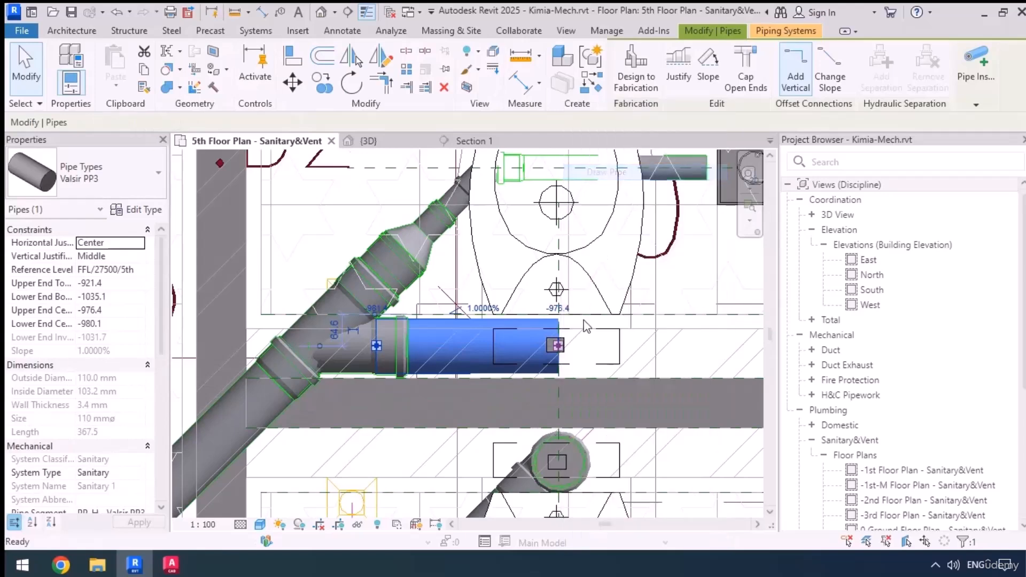
click(330, 119)
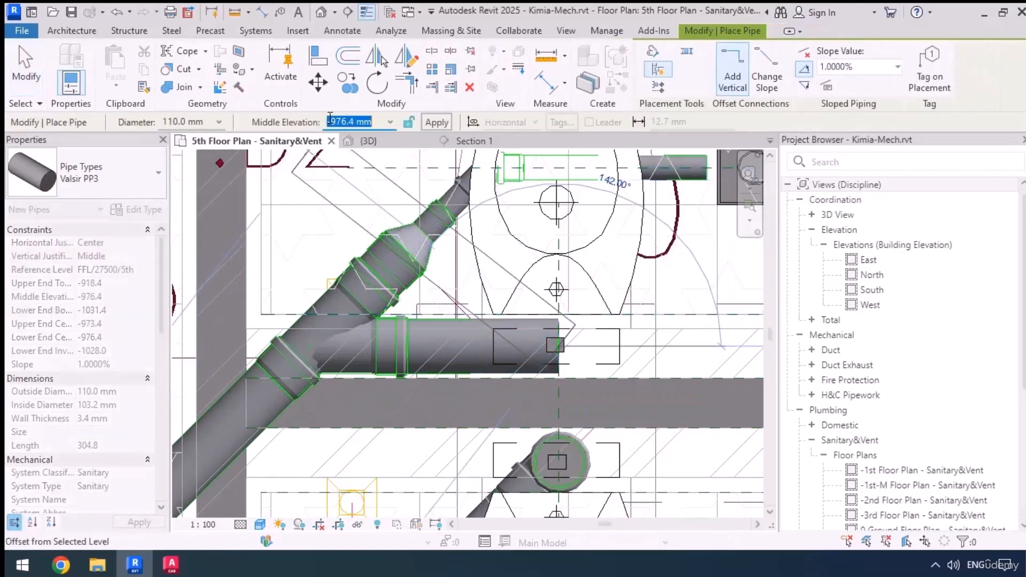
click(437, 122)
scroll(628, 301, down, 1)
key(Escape)
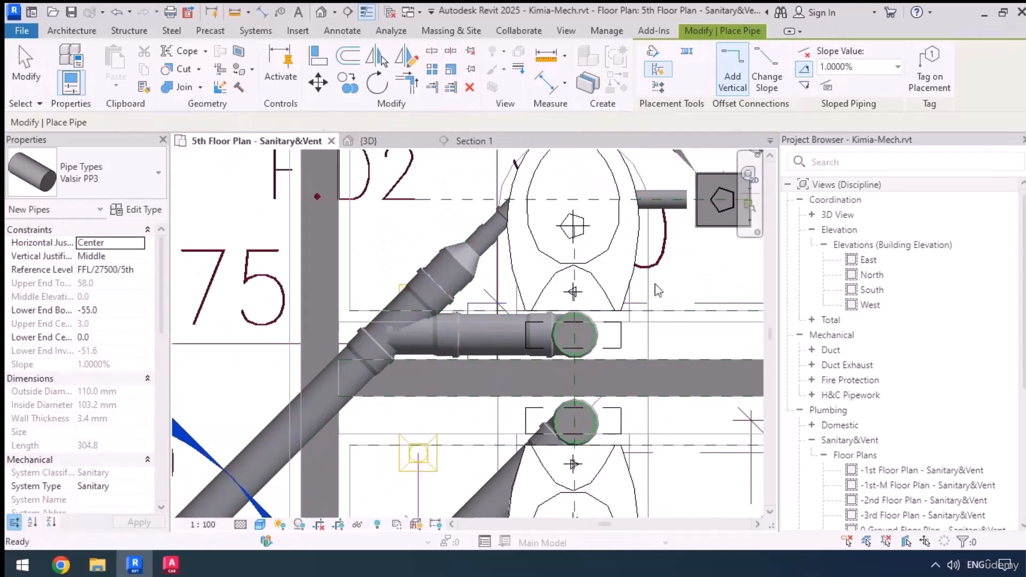
Set the upper floor drain's branch pipe, its bend and the adjoining diagonal pipe to a diameter of 75 mm
middle_drag(658, 298, 597, 372)
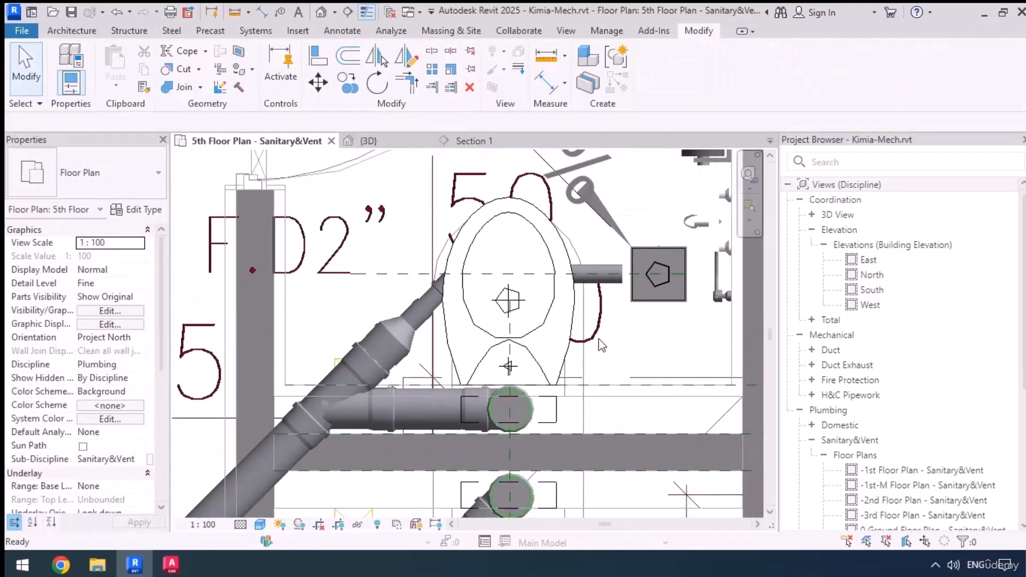
click(618, 282)
scroll(463, 293, up, 2)
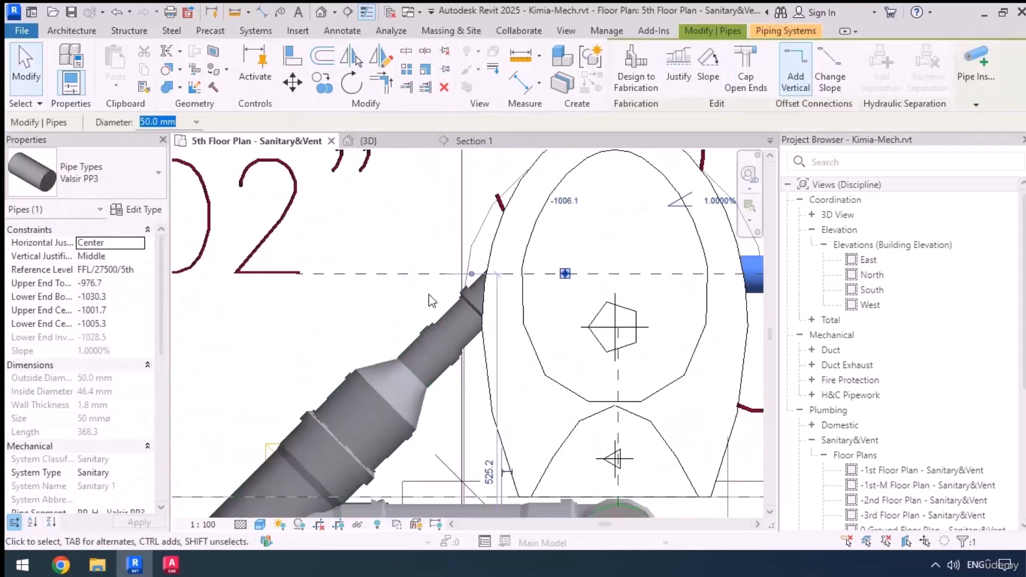
ctrl+click(469, 294)
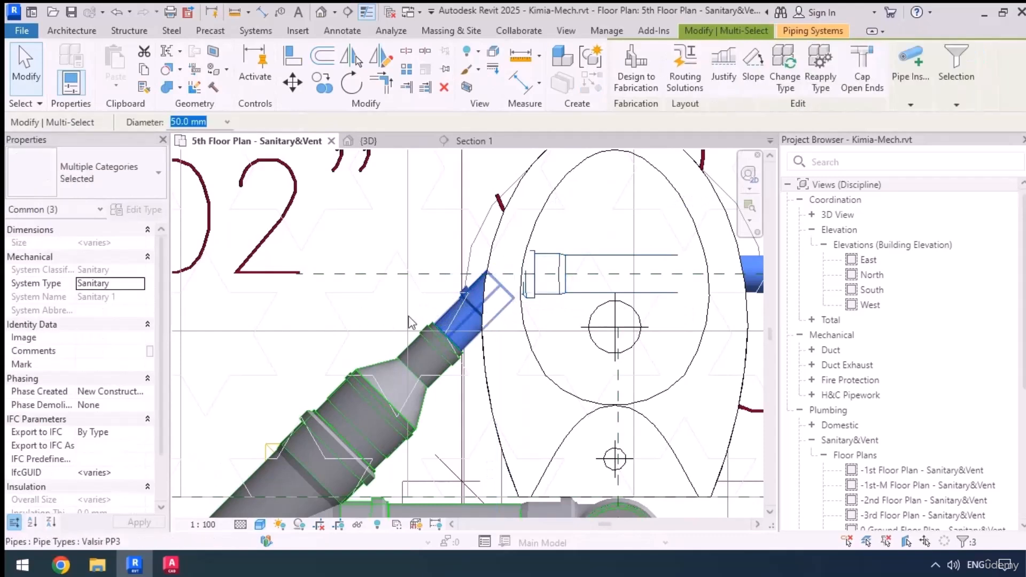
click(228, 123)
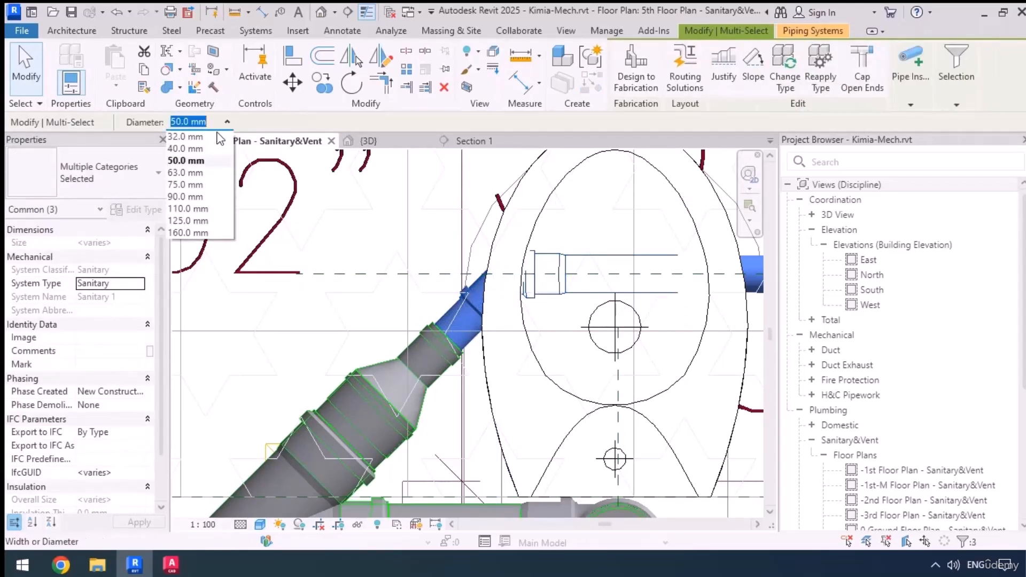
click(195, 185)
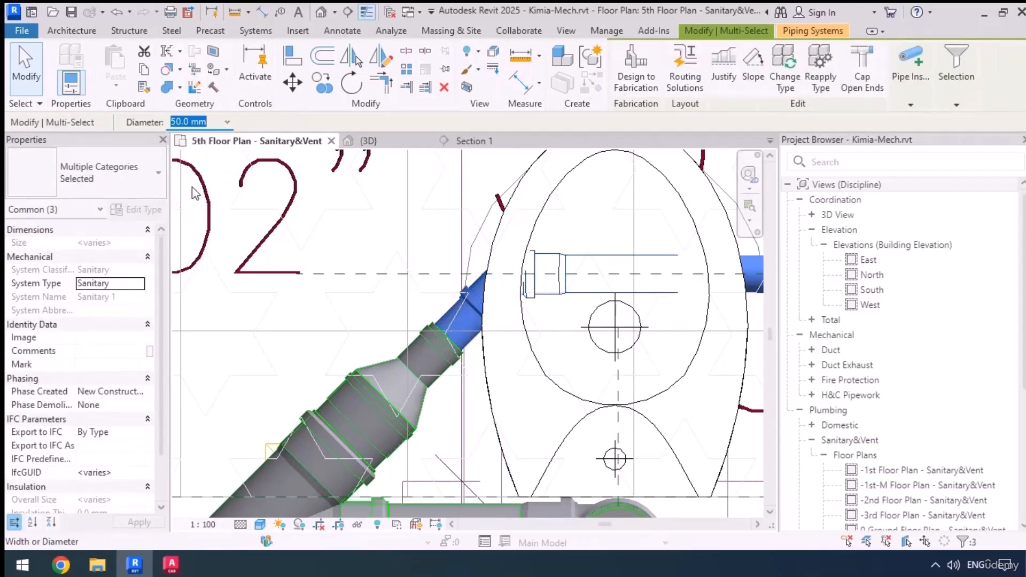
click(329, 321)
Move the eccentric reducer along the diagonal pipe, closer to the branch fitting
scroll(329, 321, down, 4)
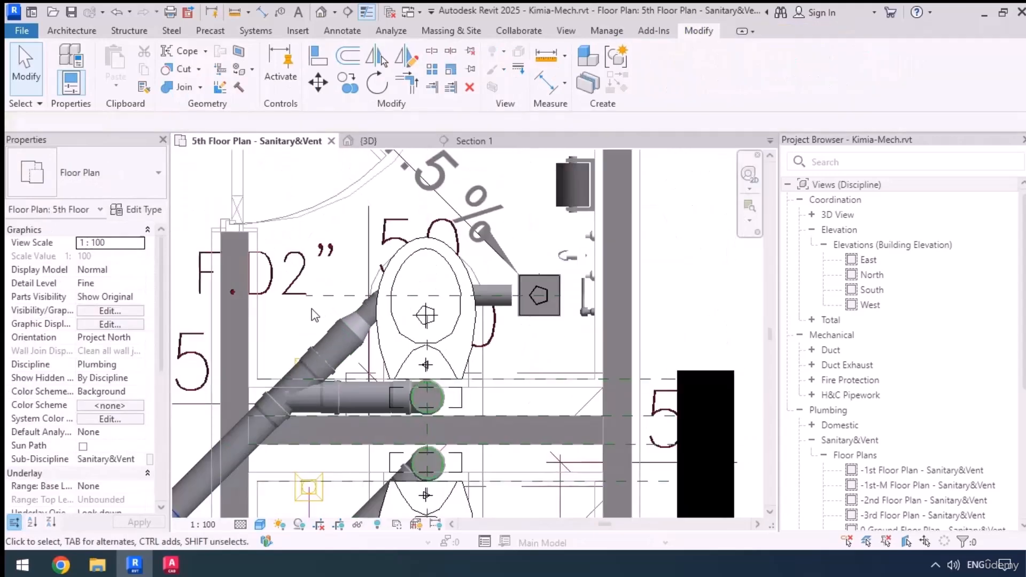
click(336, 338)
scroll(336, 338, up, 5)
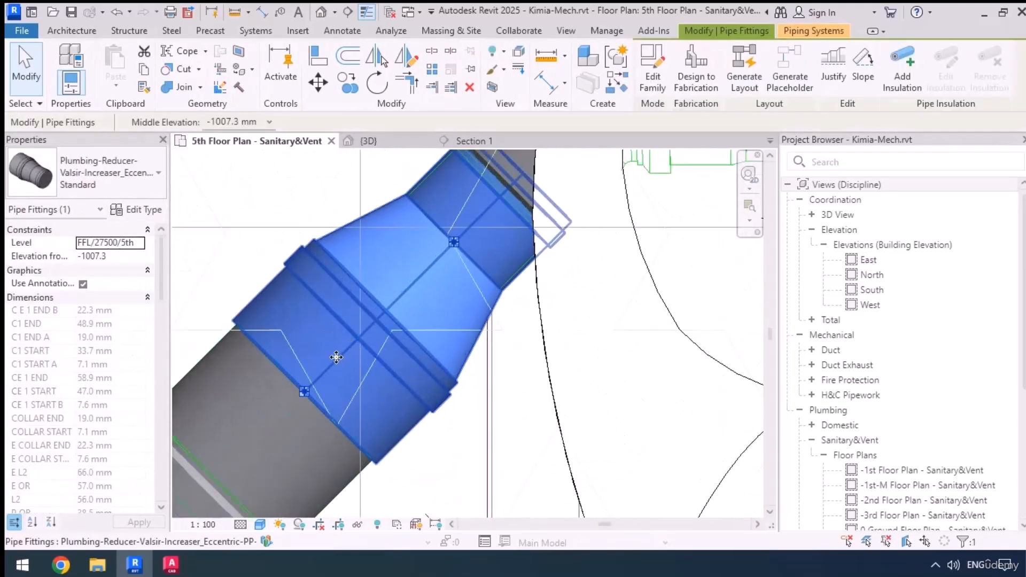
drag(294, 400, 291, 404)
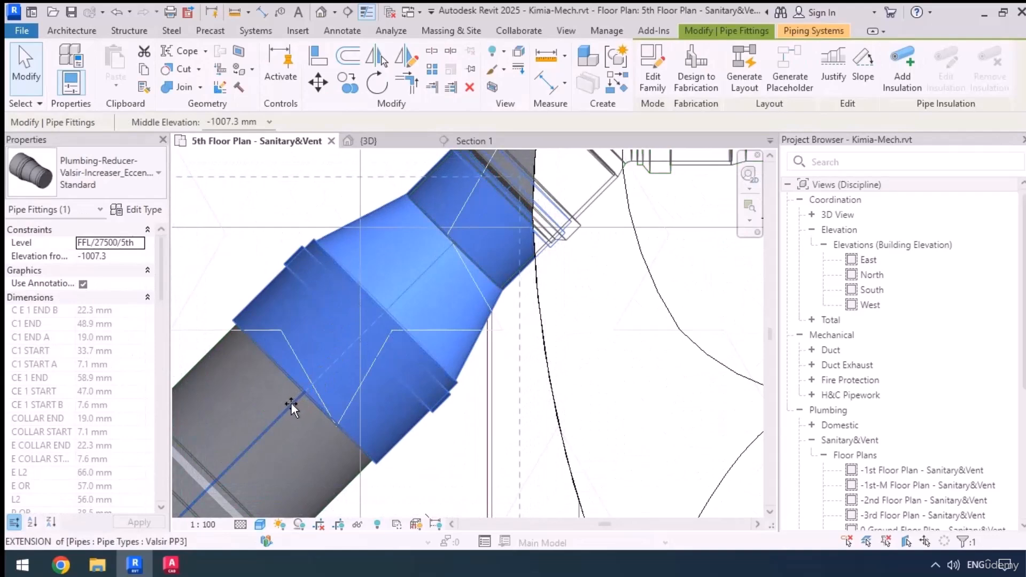
scroll(315, 332, down, 5)
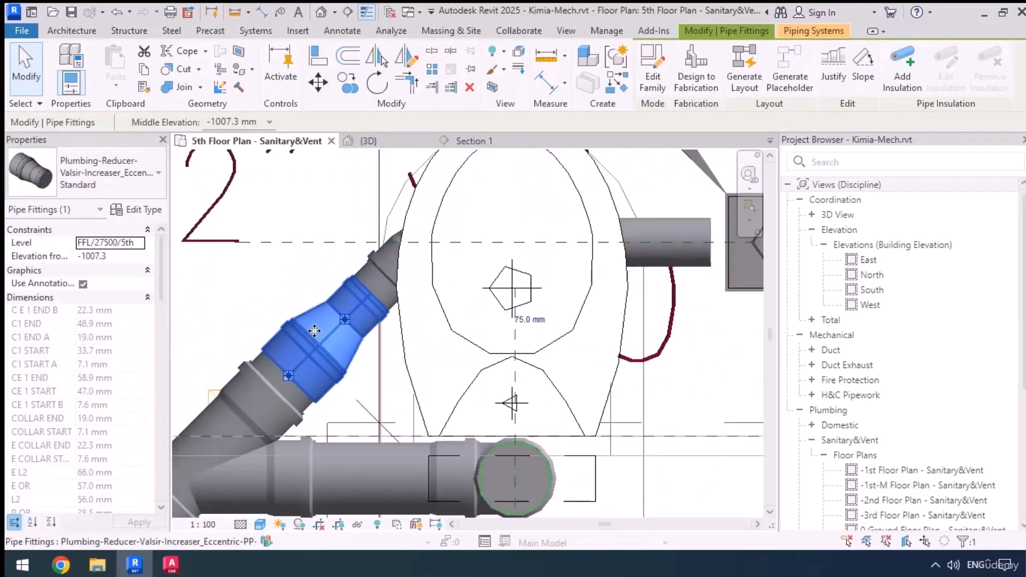
middle_drag(530, 362, 568, 354)
Move the Section 1 line up to the upper toilet's floor drain pipe and open its section view
scroll(543, 236, down, 3)
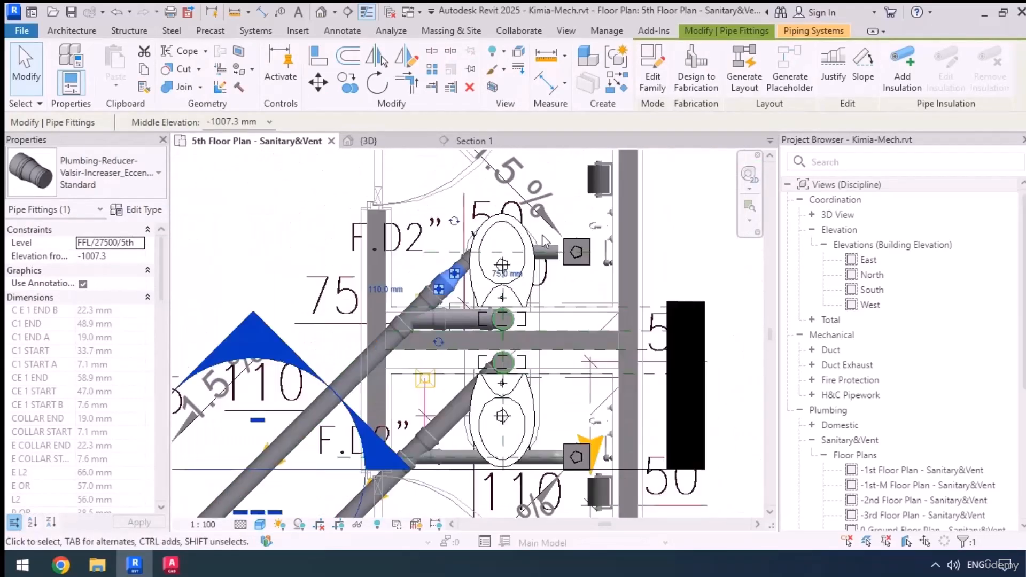
click(609, 470)
drag(610, 389, 620, 273)
right_click(620, 273)
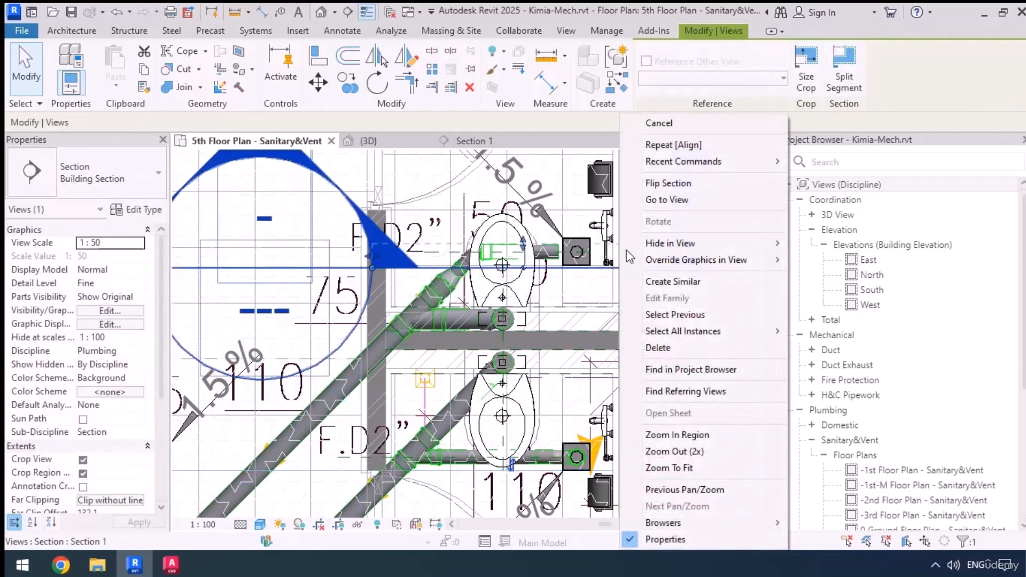
click(668, 140)
Draw a vertical 75 mm pipe from the open end of the branch pipe up to the floor drain's level
scroll(492, 398, up, 5)
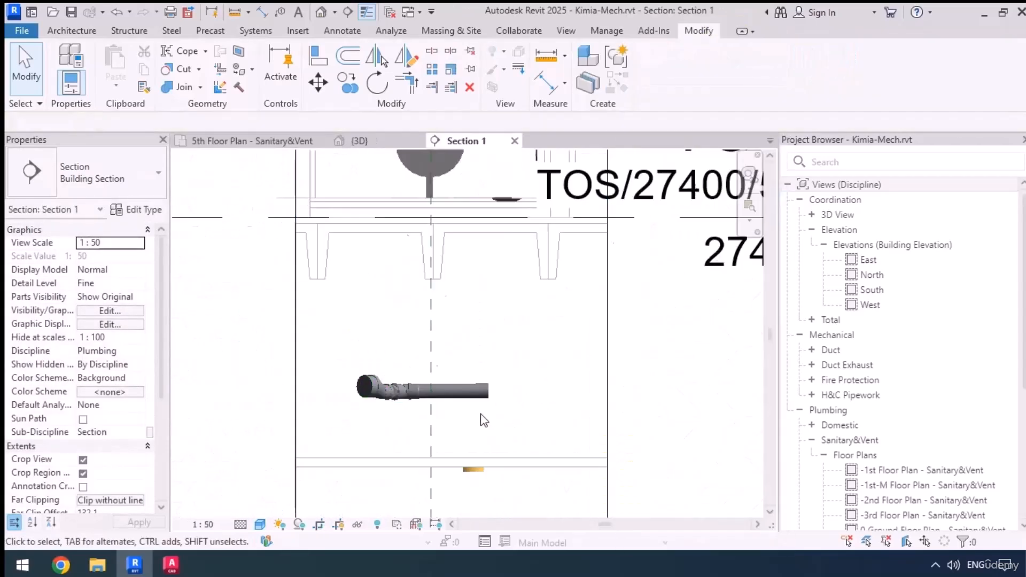
click(492, 376)
right_click(496, 377)
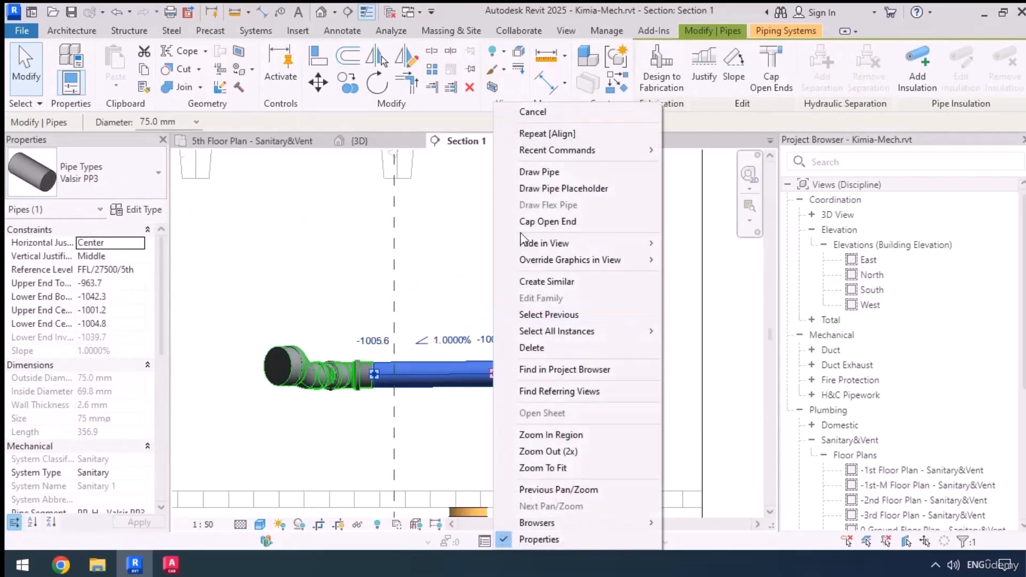
click(535, 171)
scroll(498, 363, down, 1)
scroll(500, 355, down, 1)
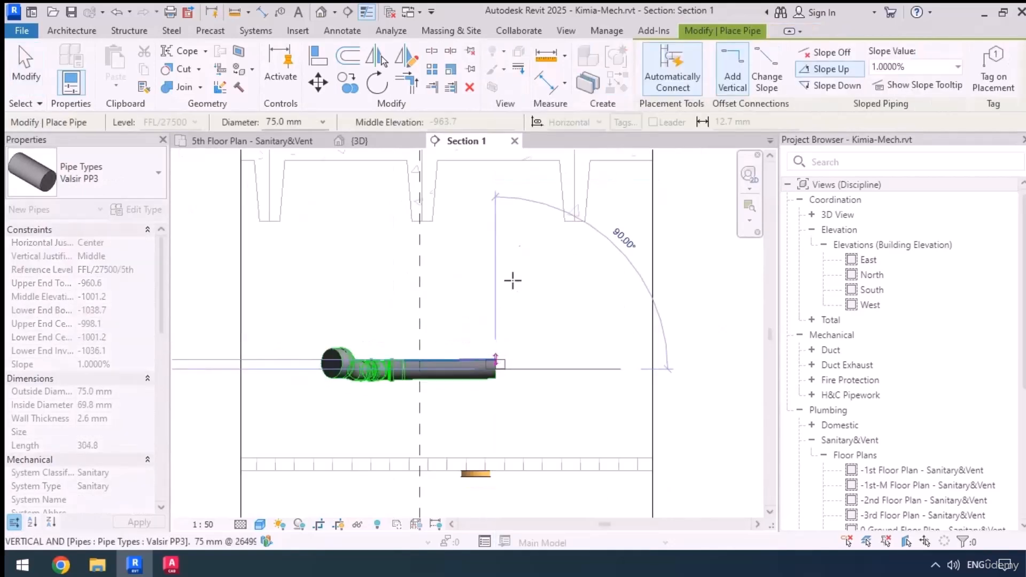
middle_drag(530, 247, 513, 367)
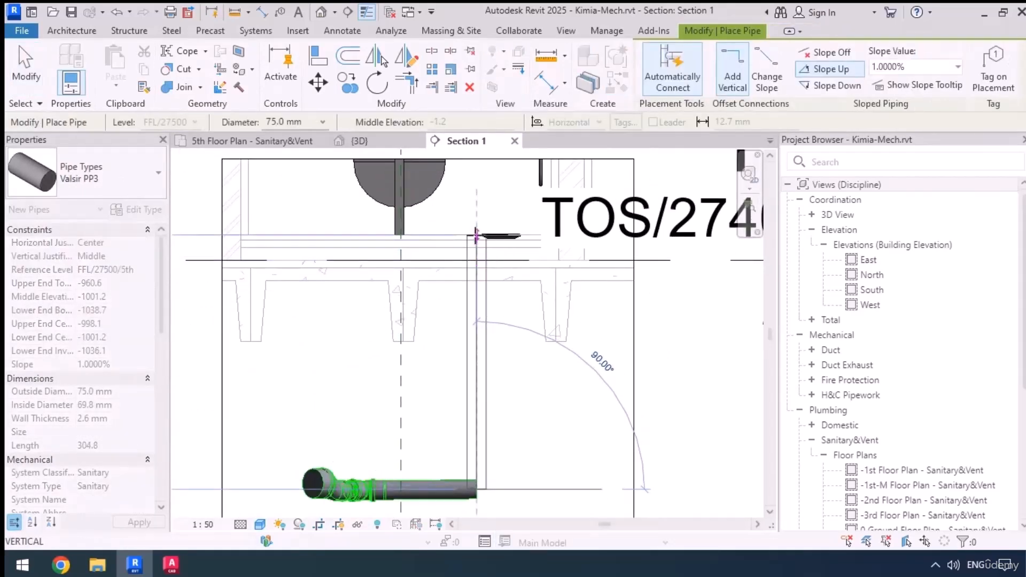
click(493, 275)
Align the vertical 75 mm pipe with the centreline of the floor drain above it
key(a)
key(l)
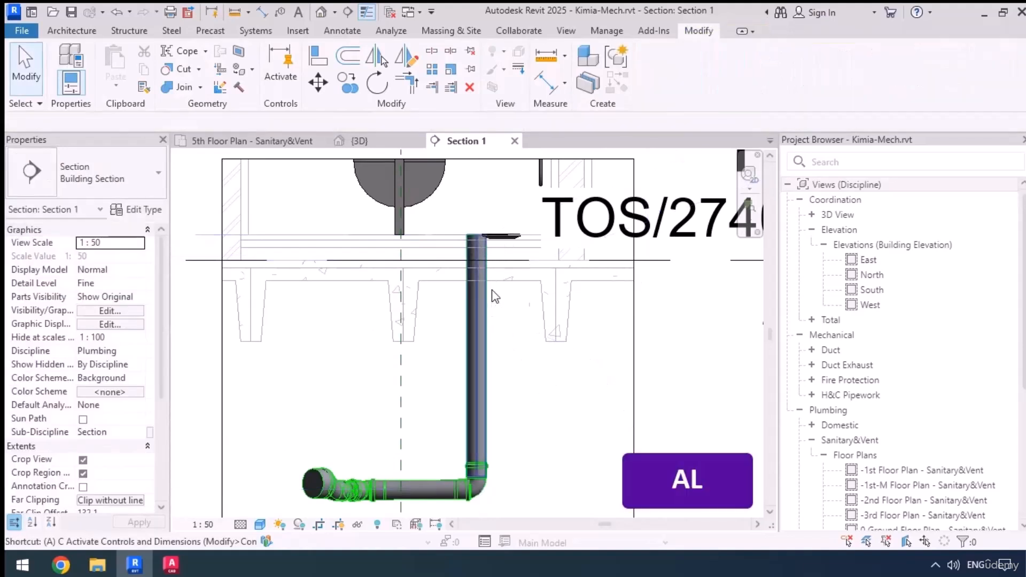
click(502, 253)
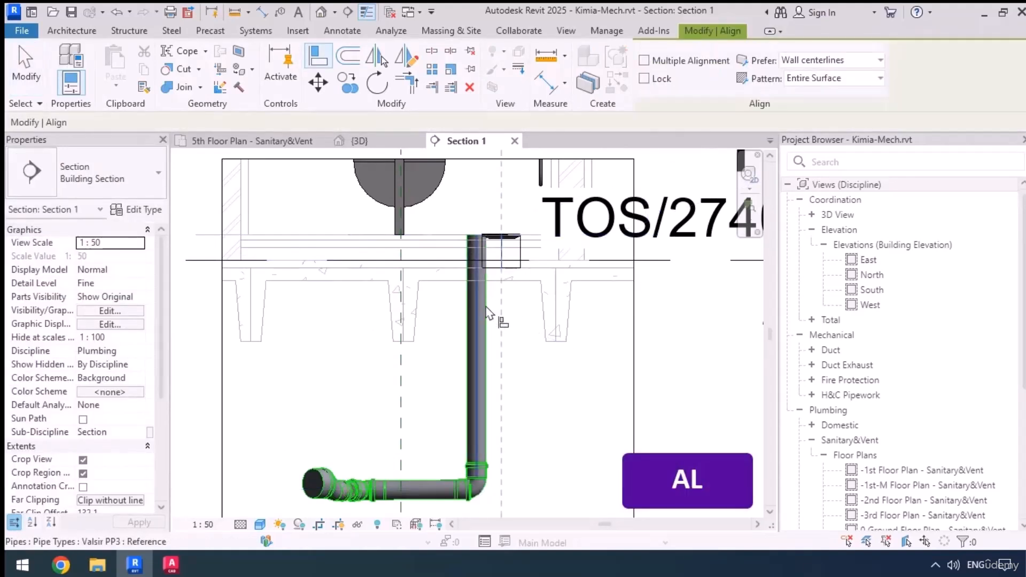
click(483, 323)
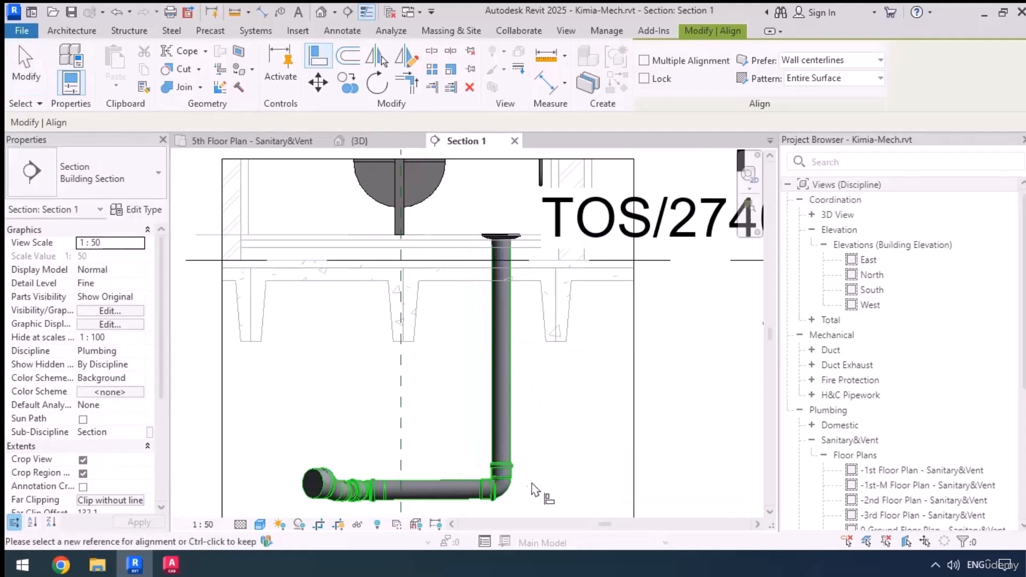
key(Escape)
Replace the bend below the vertical pipe with a Trap P - PP fitting, rotated so its outlet faces the branch pipe
click(512, 487)
key(Delete)
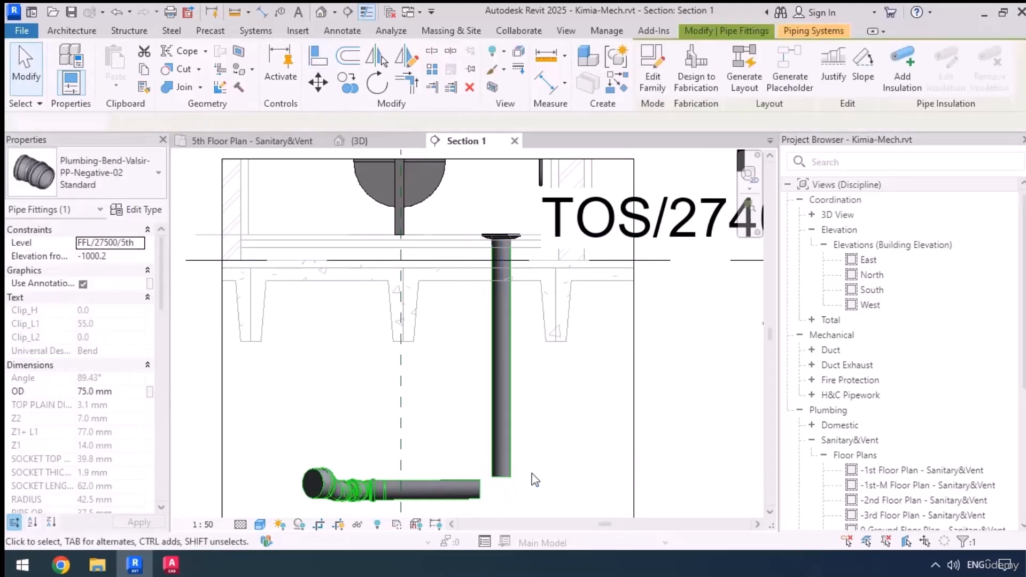
middle_drag(551, 492, 586, 341)
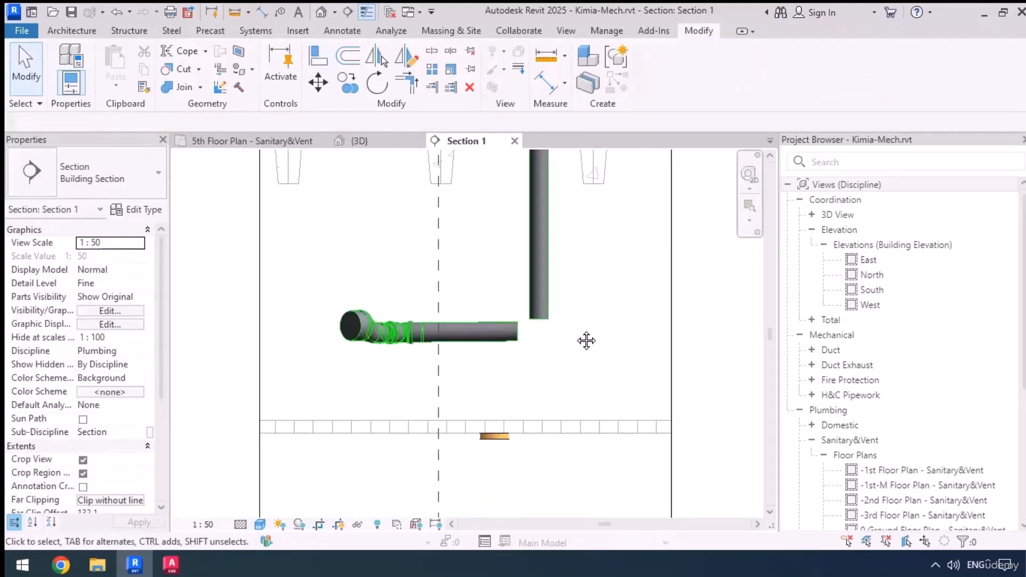
key(p)
key(f)
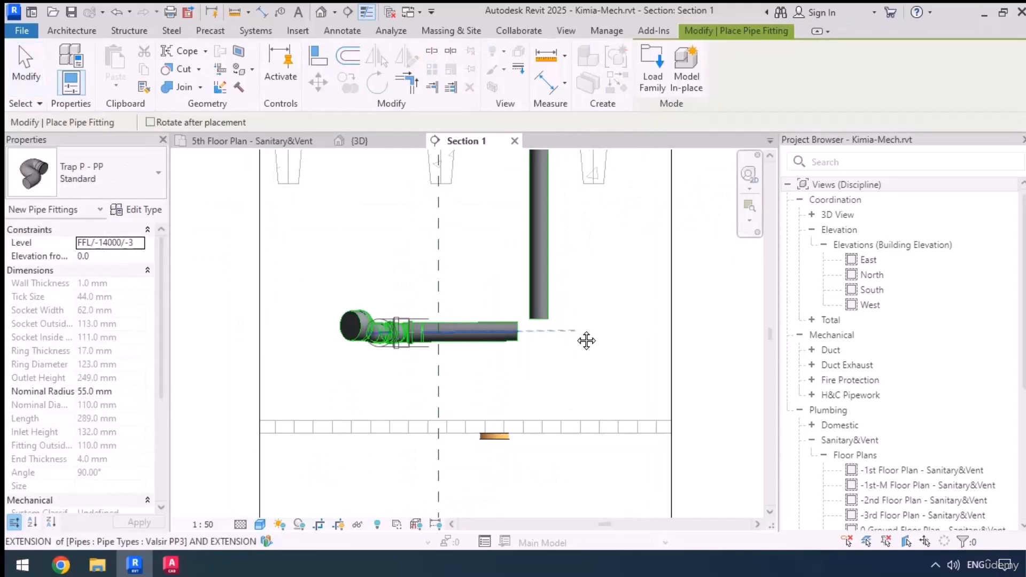
click(551, 390)
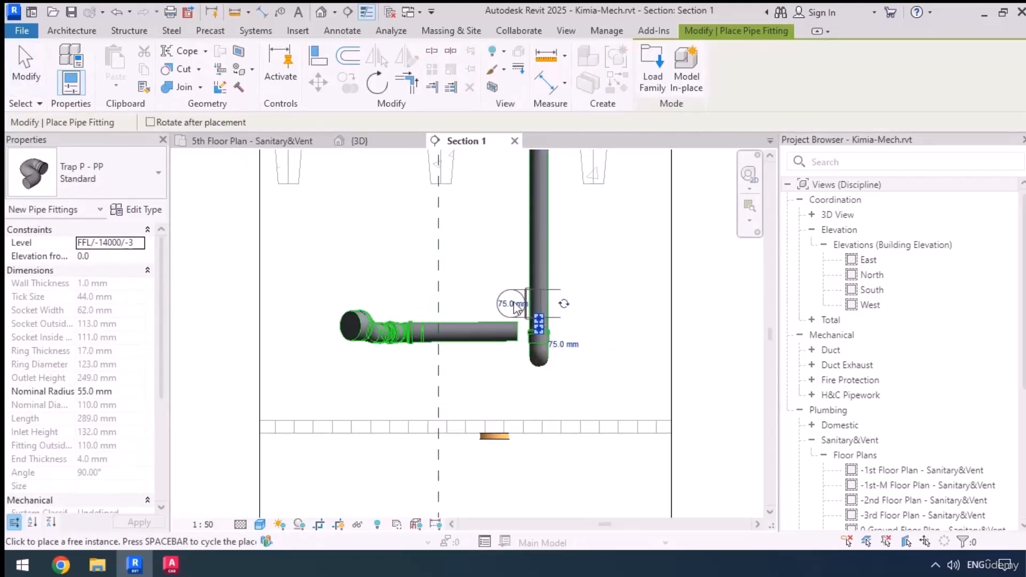
click(564, 303)
scroll(467, 364, up, 2)
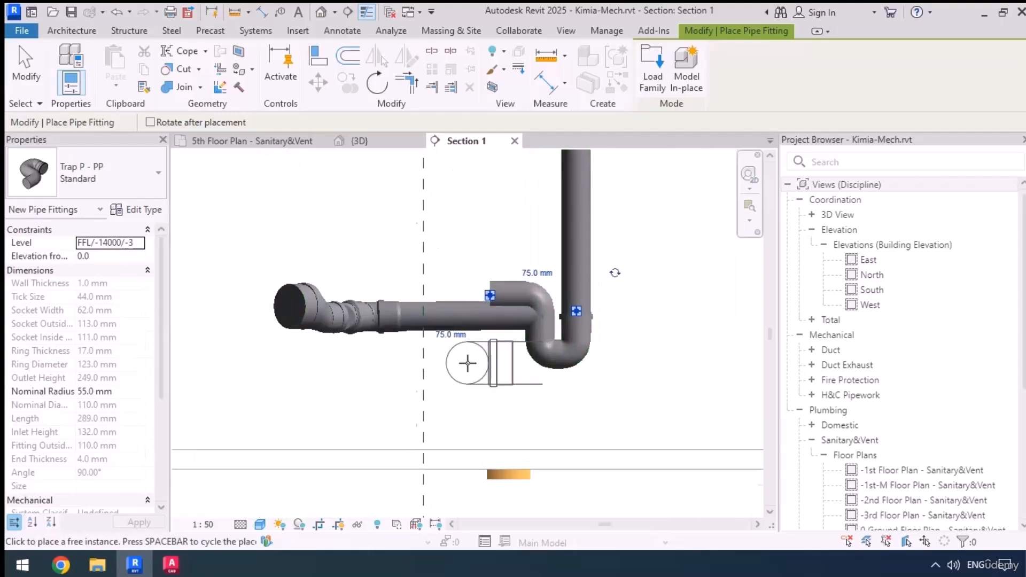
Align the P-trap's outlet with the centreline of the sloped 75 mm branch pipe
scroll(468, 364, up, 1)
key(a)
key(l)
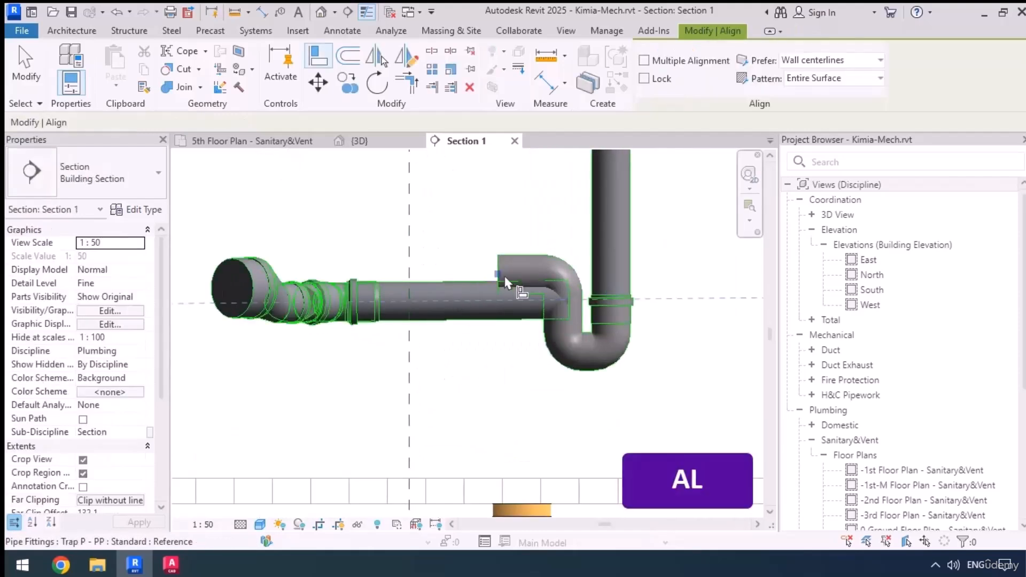
click(493, 287)
middle_drag(452, 355, 529, 462)
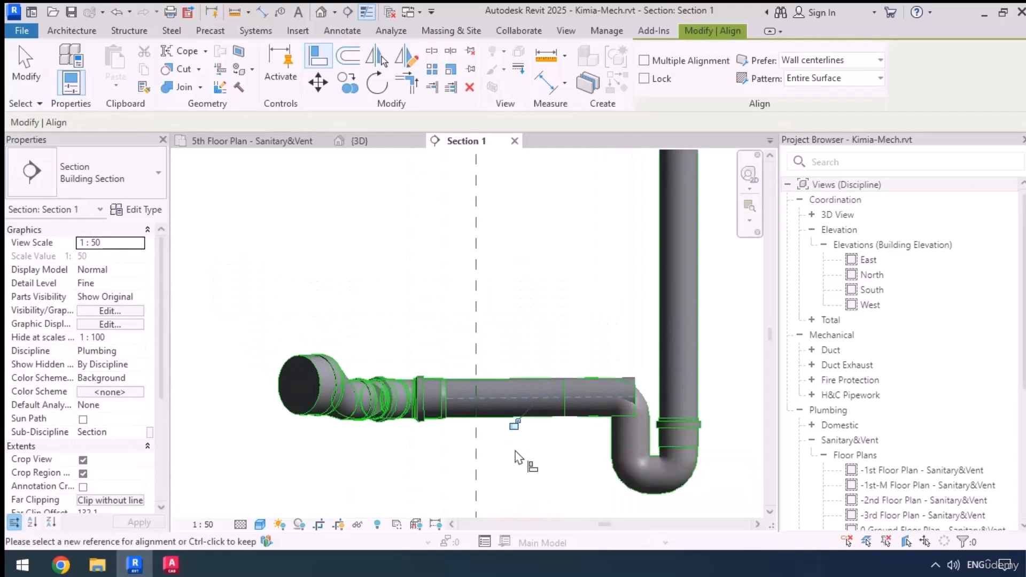
key(Escape)
key(Escape)
Shorten the branch pipe so that its open end connects to the P-trap's outlet
click(599, 409)
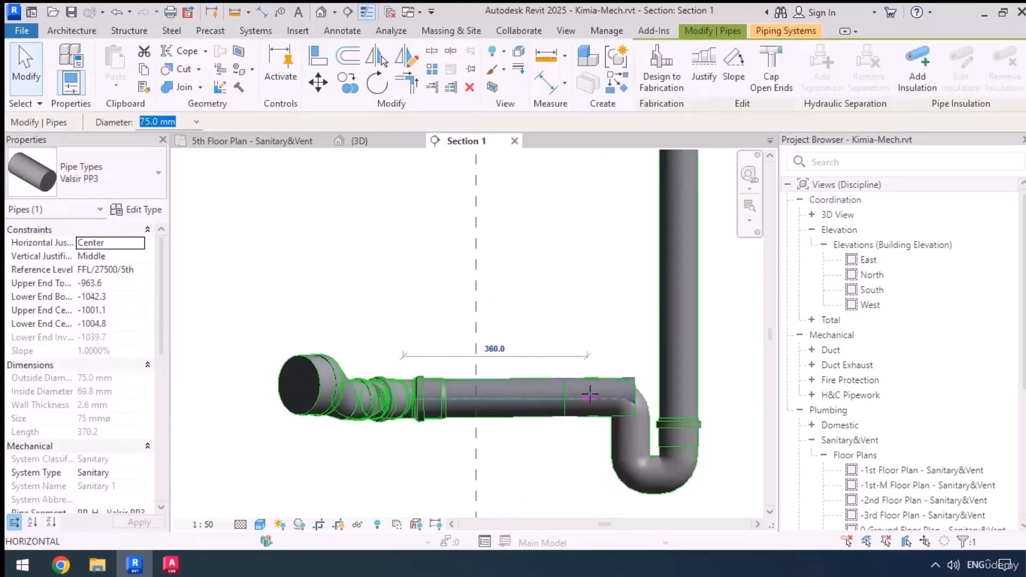
key(Tab)
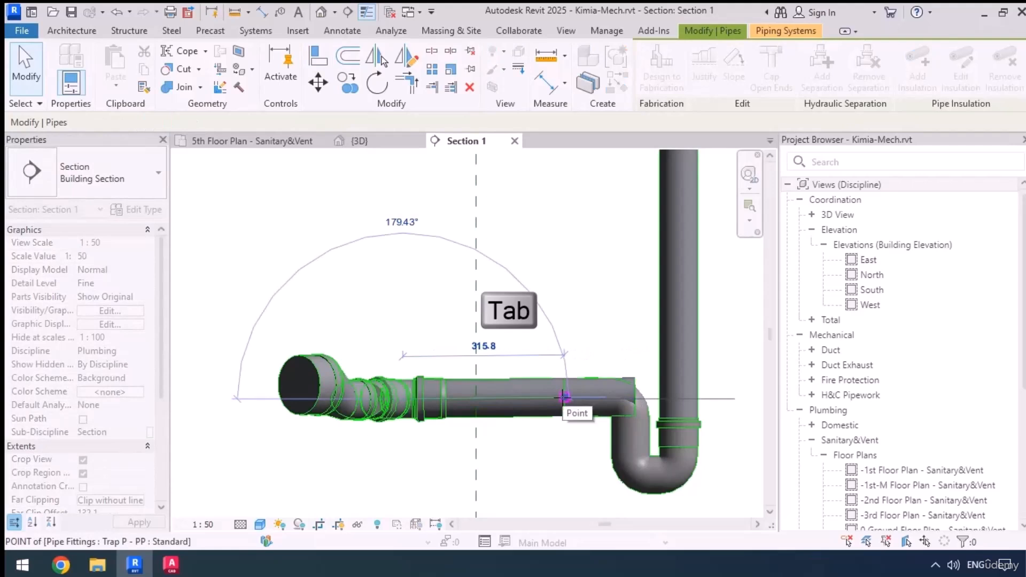
drag(564, 455, 563, 457)
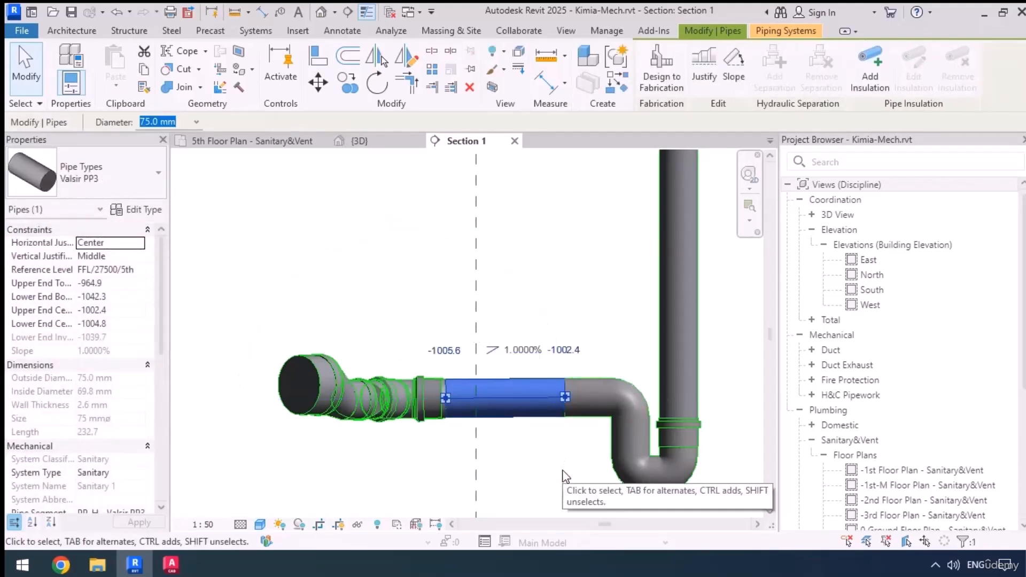
In the 5th floor plan, set the short pipe below the floor drain beside the washbasins to a diameter of 75 mm
click(251, 141)
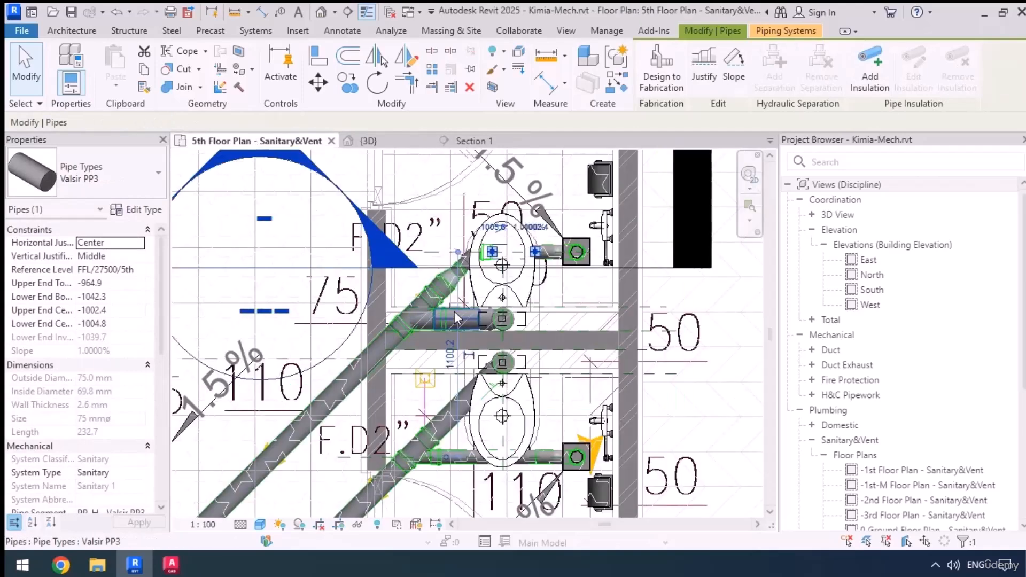
scroll(551, 267, down, 1)
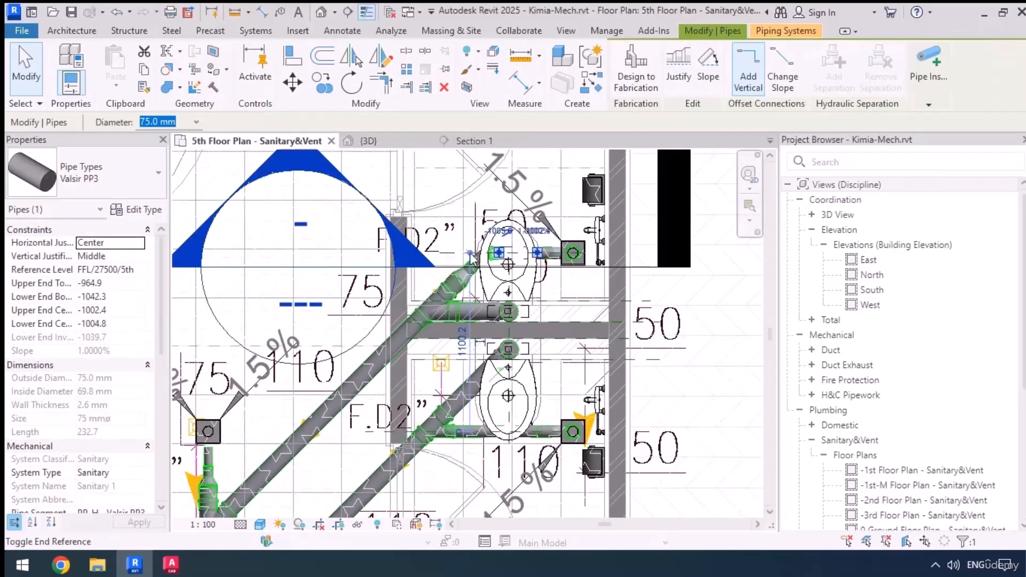
middle_drag(539, 479, 709, 344)
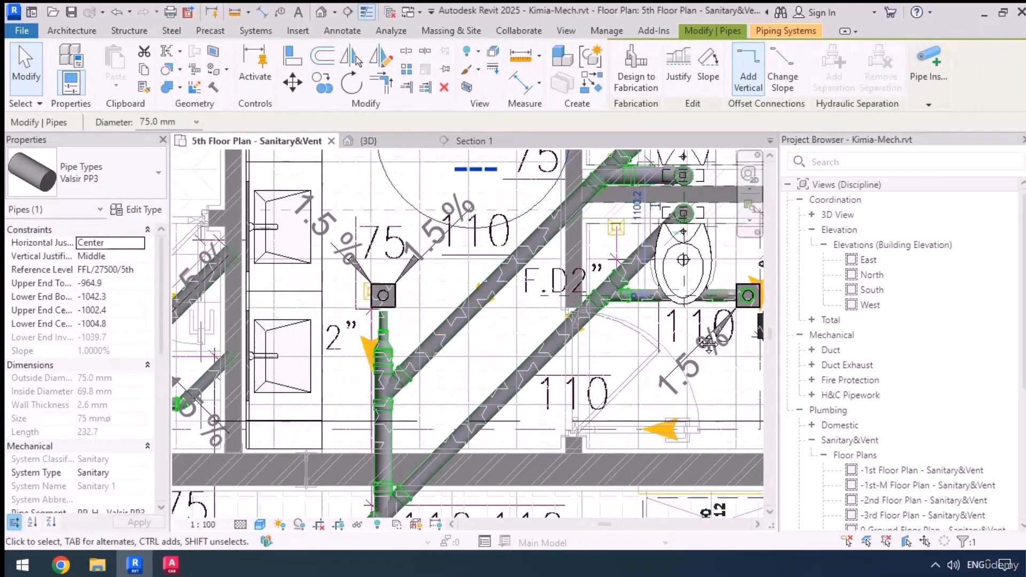
scroll(700, 337, down, 1)
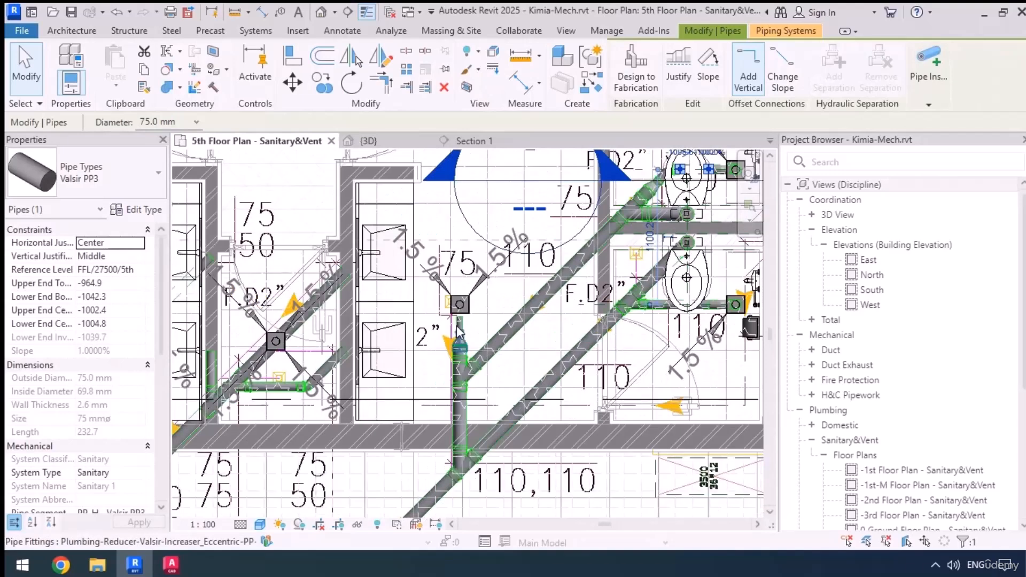
scroll(459, 327, up, 5)
click(470, 324)
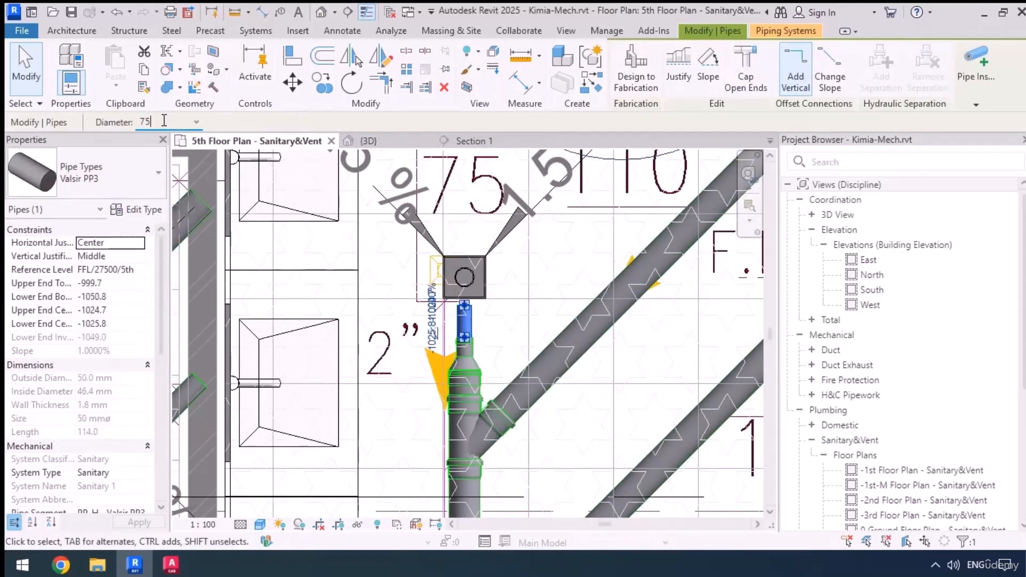
key(Return)
key(Escape)
Move the eccentric reducer below the washbasin-area floor drain down the pipe, closer to the branch fitting
scroll(468, 359, up, 3)
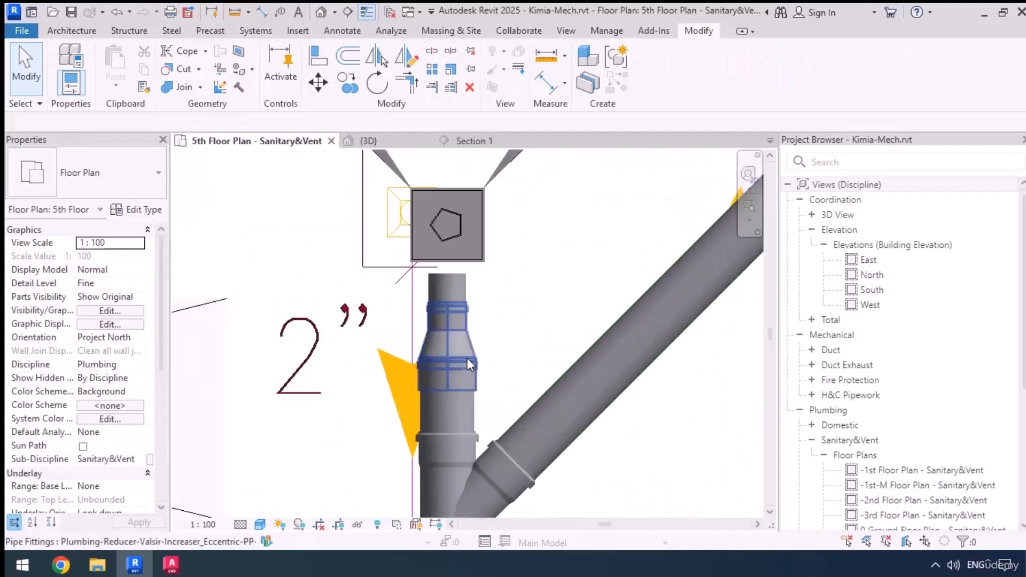
click(467, 359)
key(Down)
key(Down)
key(Down)
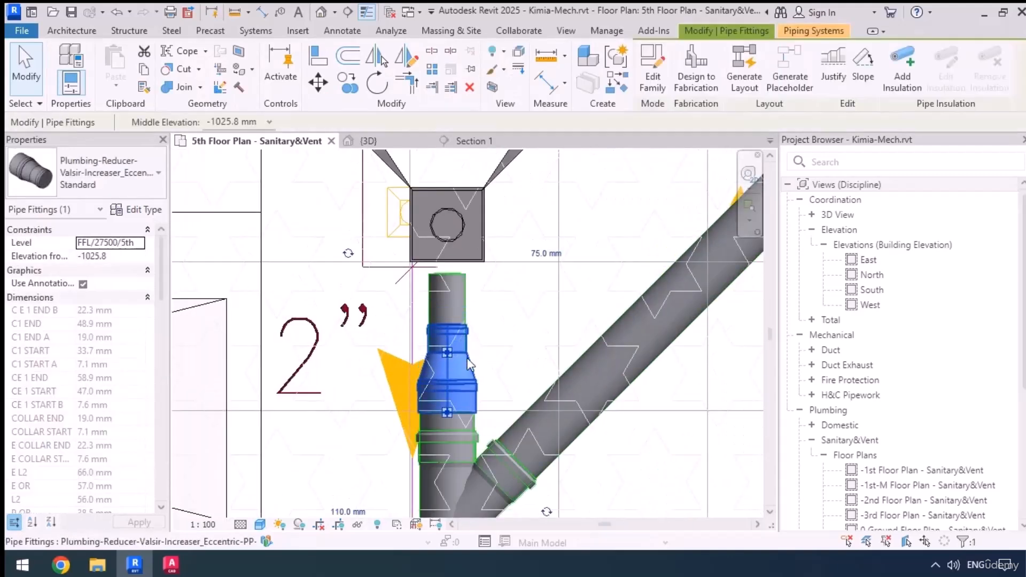
key(Down)
key(Down)
key(Down)
Draw a section alongside the washbasin-area floor drain's pipe, limit its view depth to that pipe, and open the section view
click(348, 14)
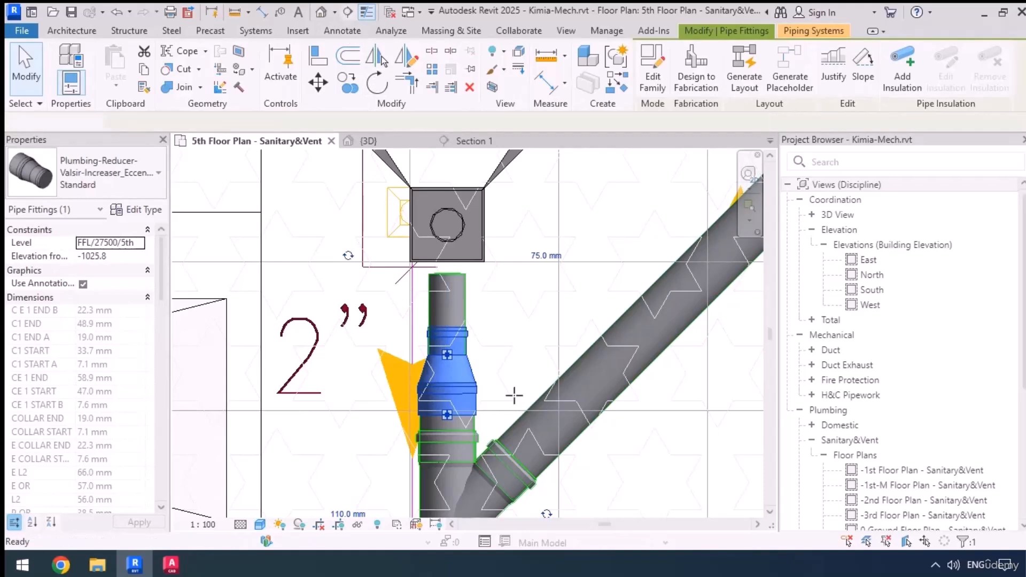
scroll(497, 435, down, 2)
click(496, 439)
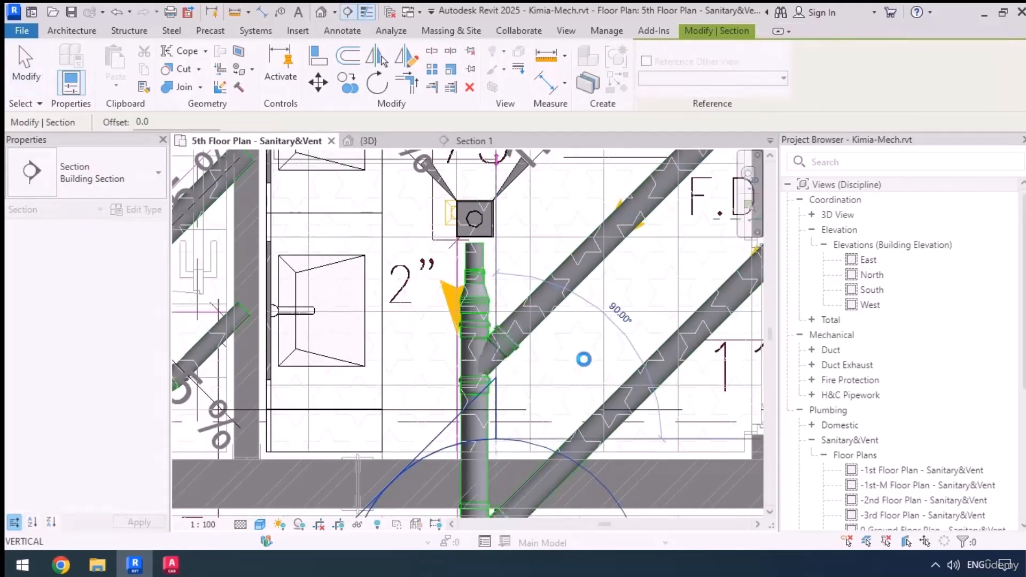
click(576, 363)
scroll(573, 363, down, 3)
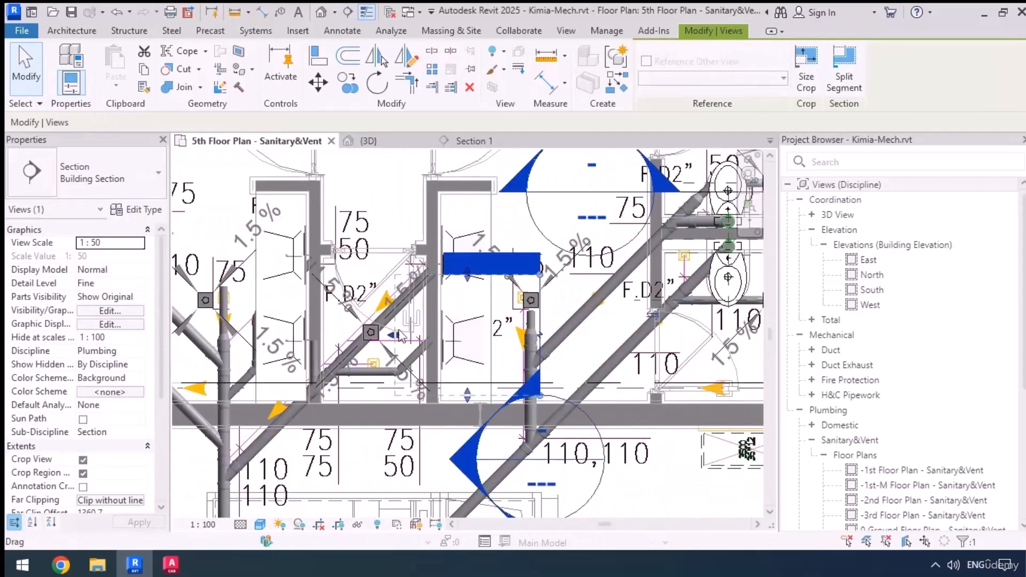
scroll(536, 325, up, 3)
right_click(528, 325)
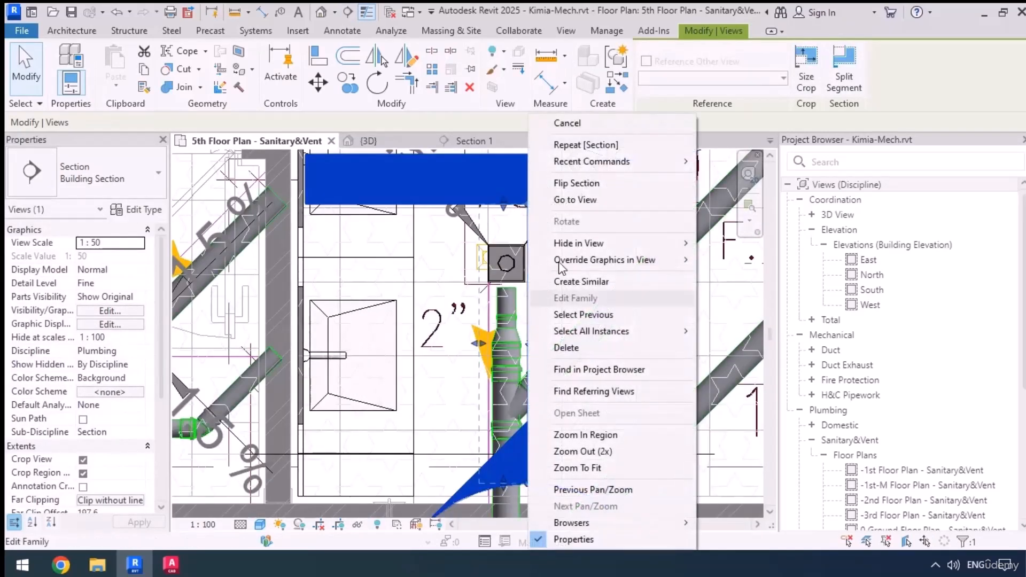
click(578, 200)
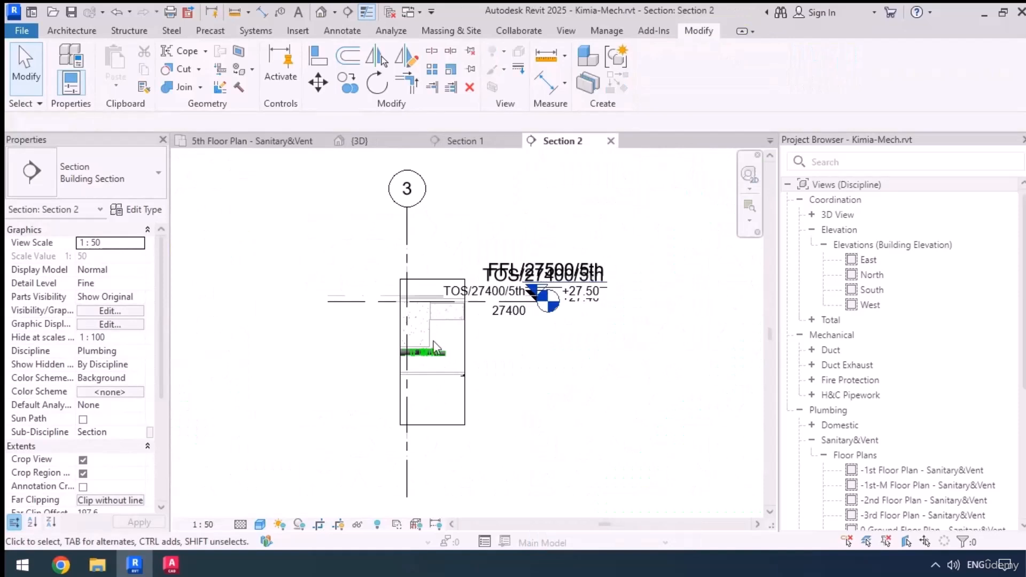
Set the open-ended pipe beside the eccentric reducer to a 50 mm diameter with its vertical justification at Bottom
scroll(450, 356, up, 5)
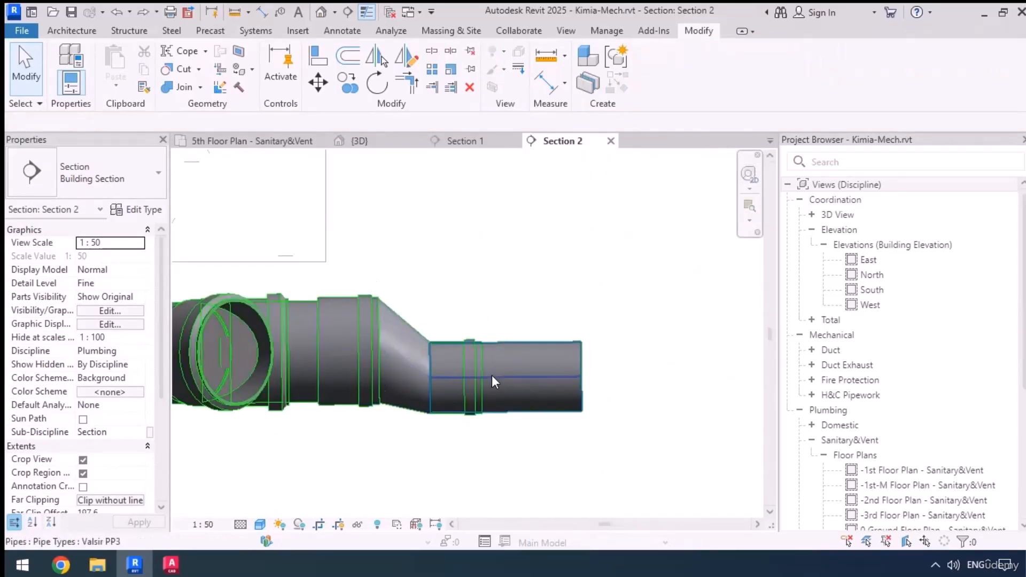
click(522, 360)
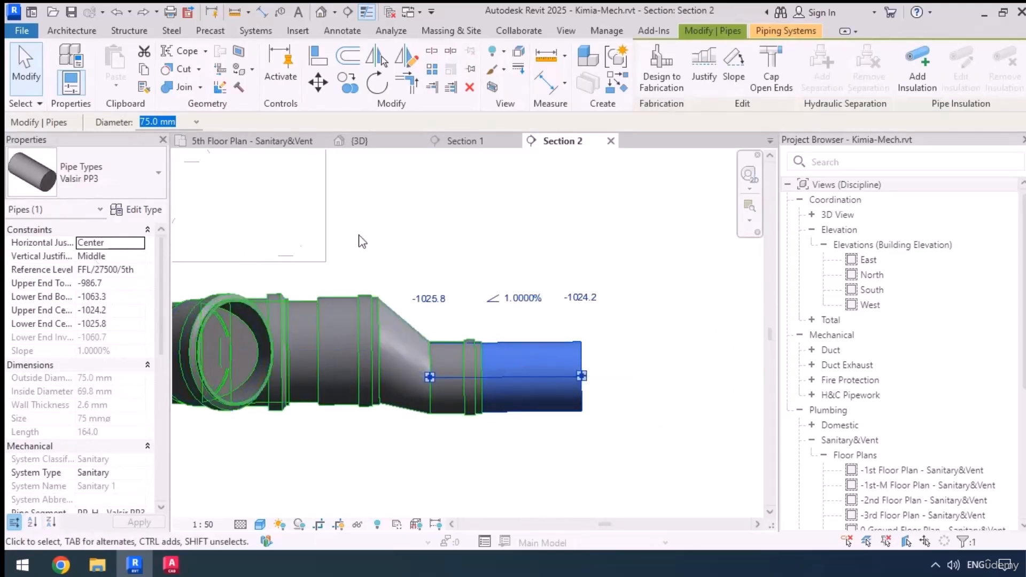
click(476, 236)
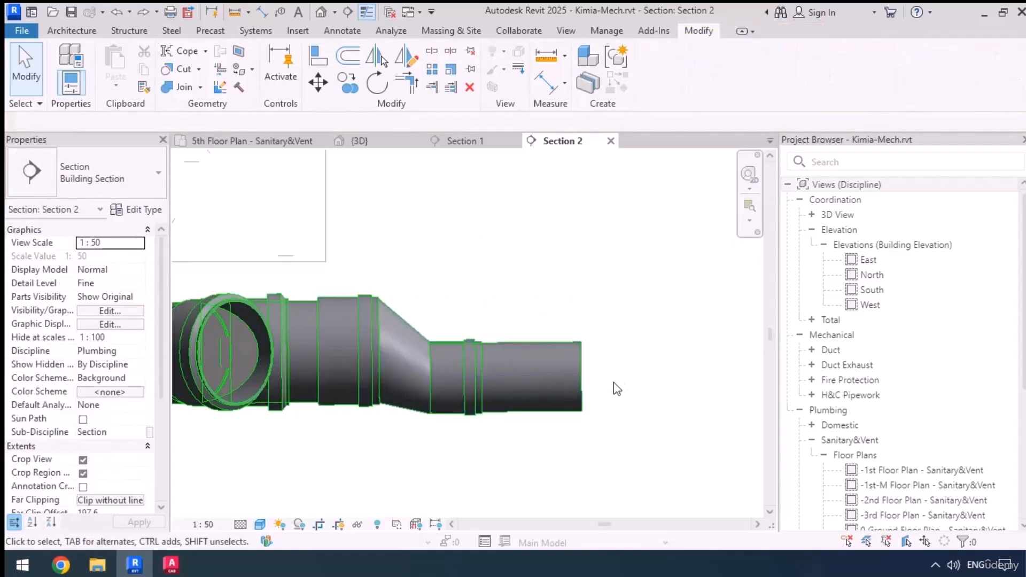
click(578, 389)
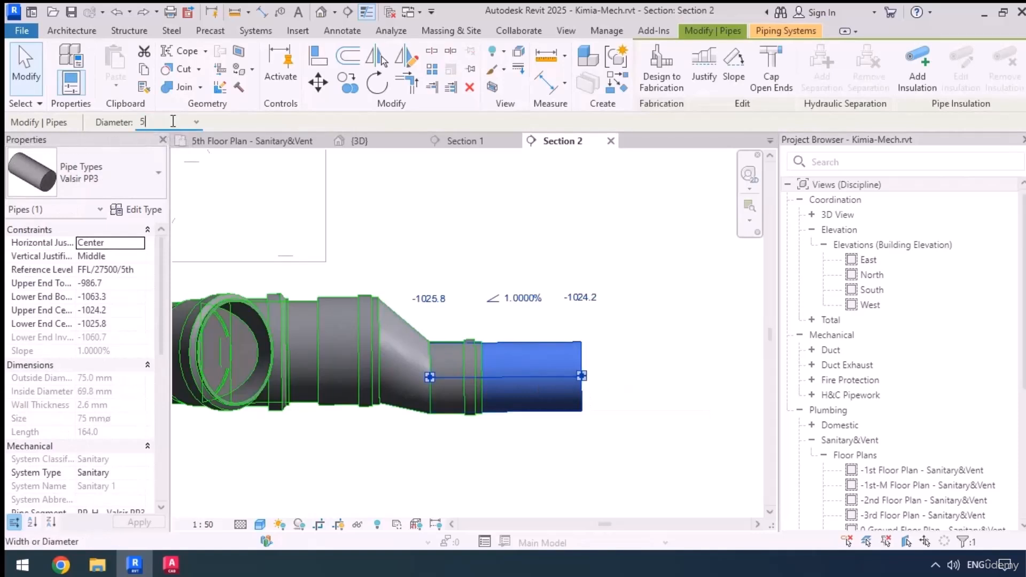
key(Return)
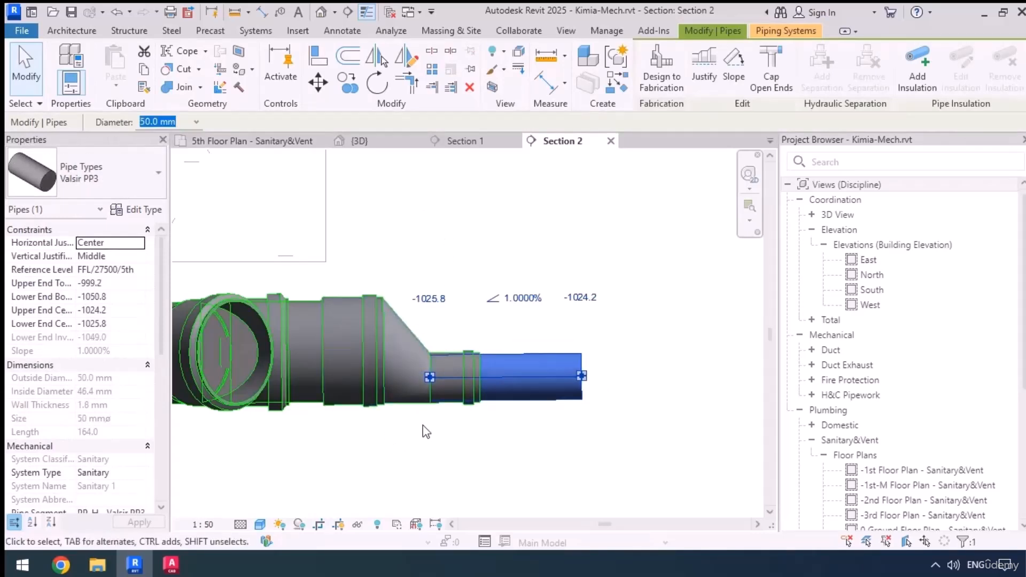
click(141, 261)
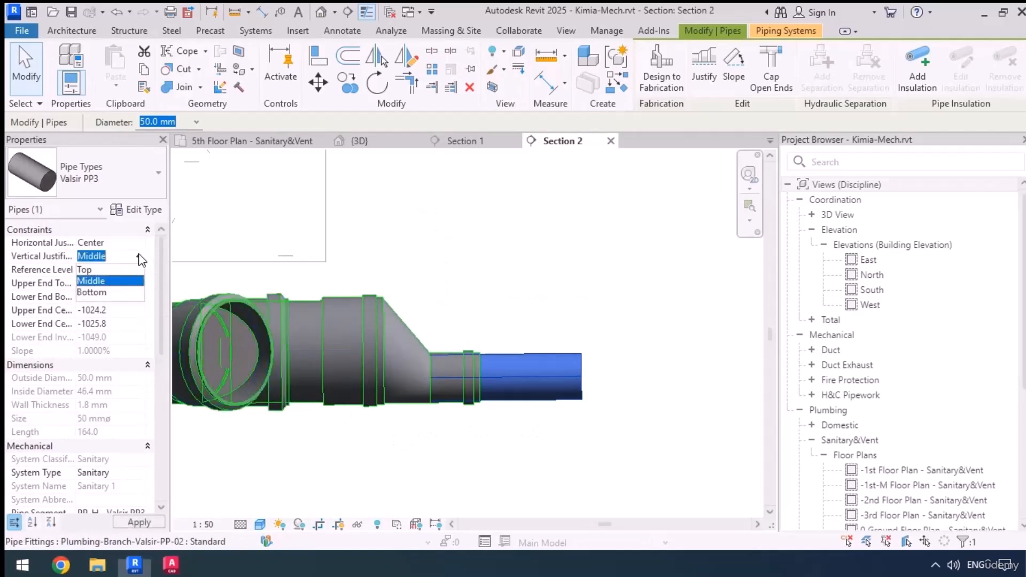
click(92, 293)
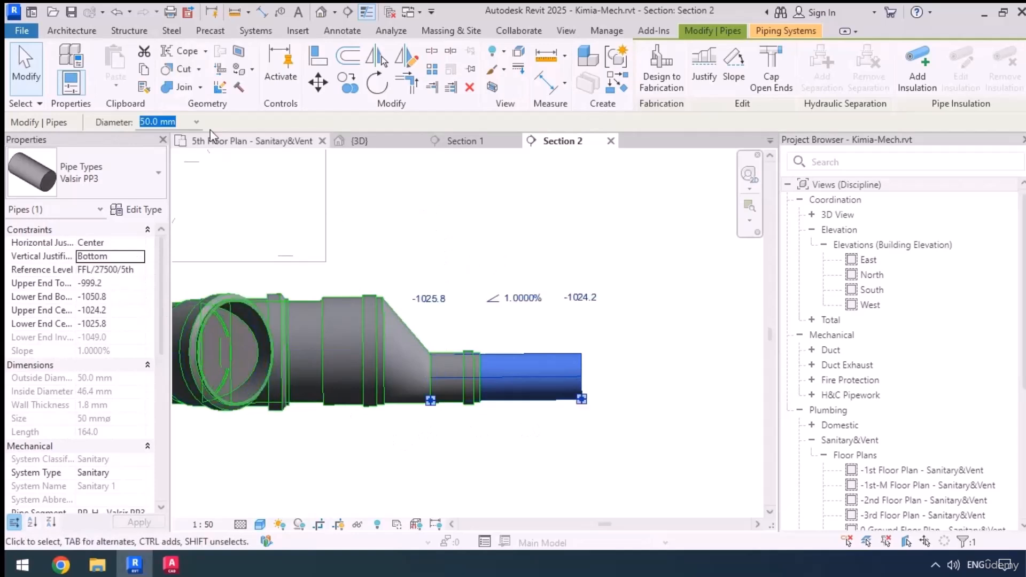
Set the open-ended pipe's diameter to 75 mm and its vertical justification to Middle
click(197, 122)
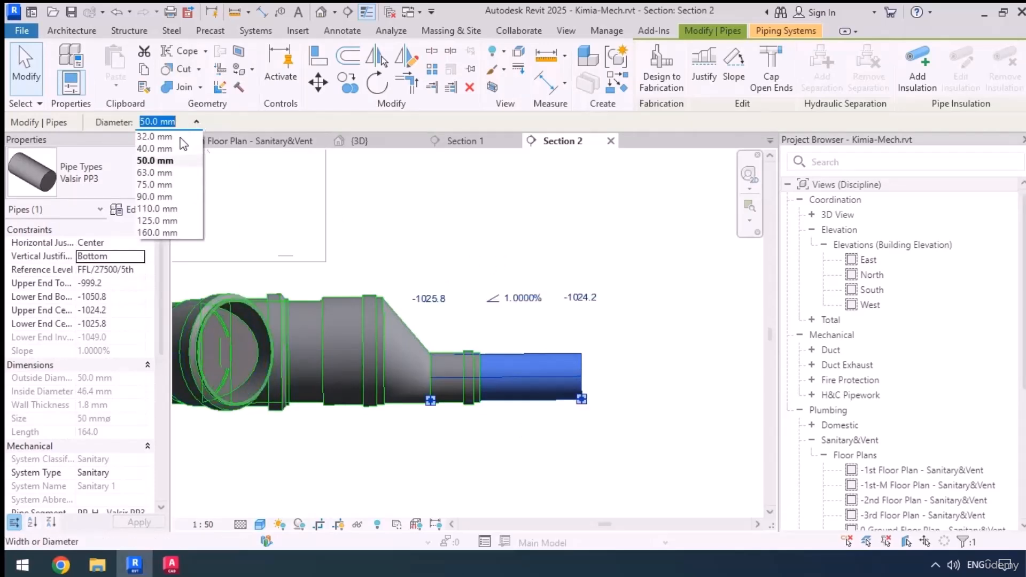
click(155, 185)
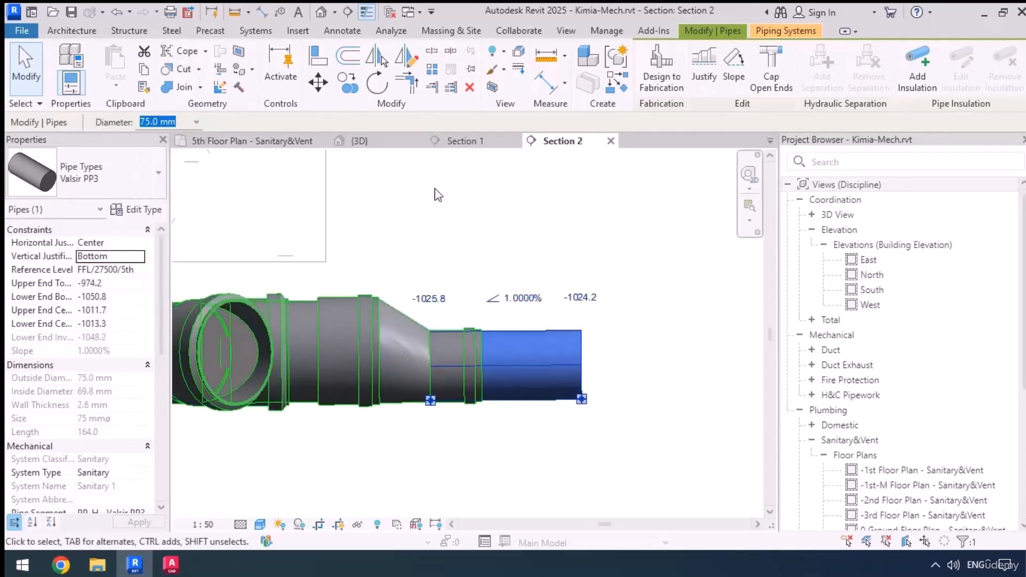
click(135, 257)
click(91, 280)
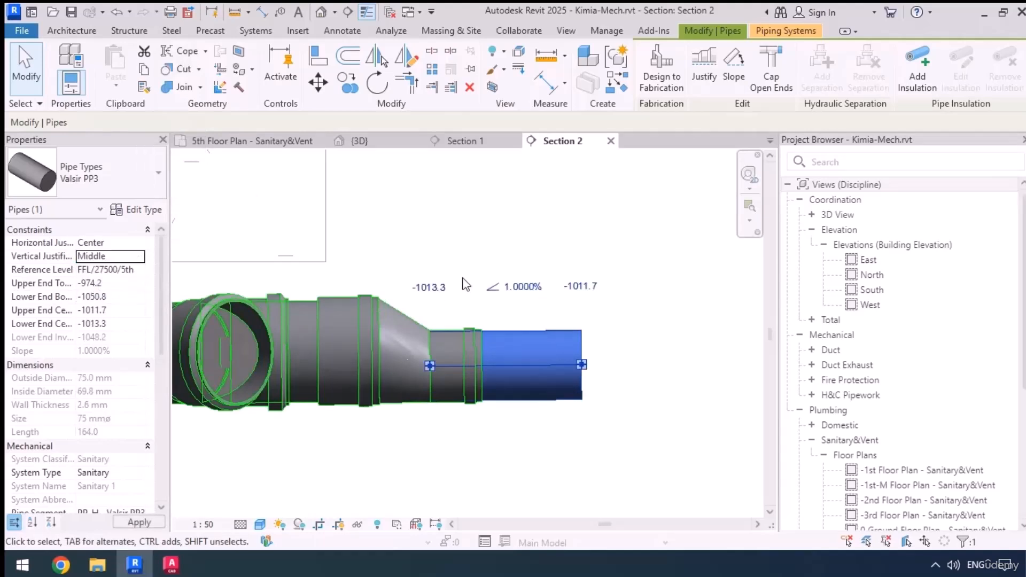
Widen the section view's crop region on the side beyond the 75 mm pipe's open end
click(472, 239)
middle_drag(418, 382, 367, 401)
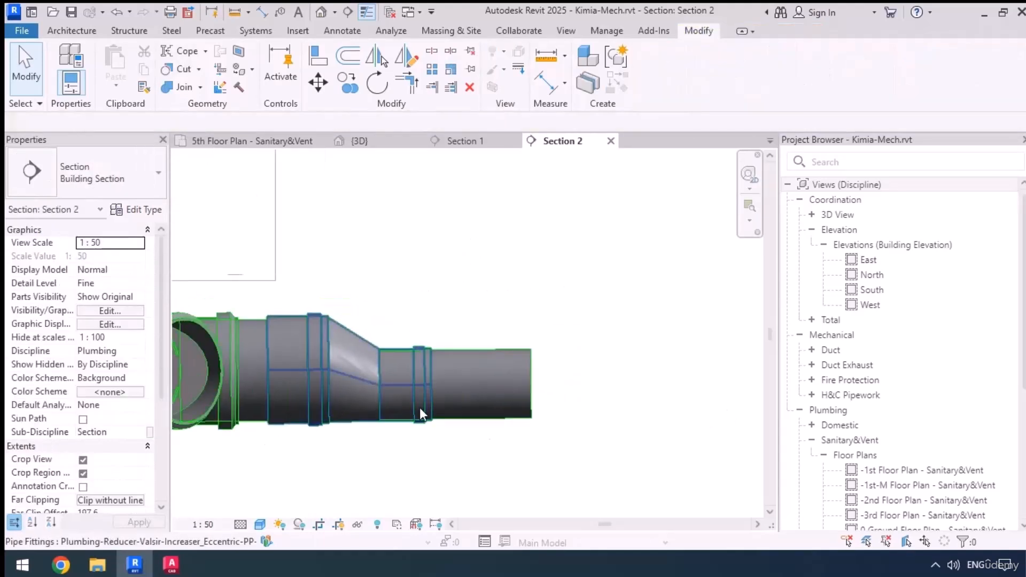
scroll(420, 413, down, 4)
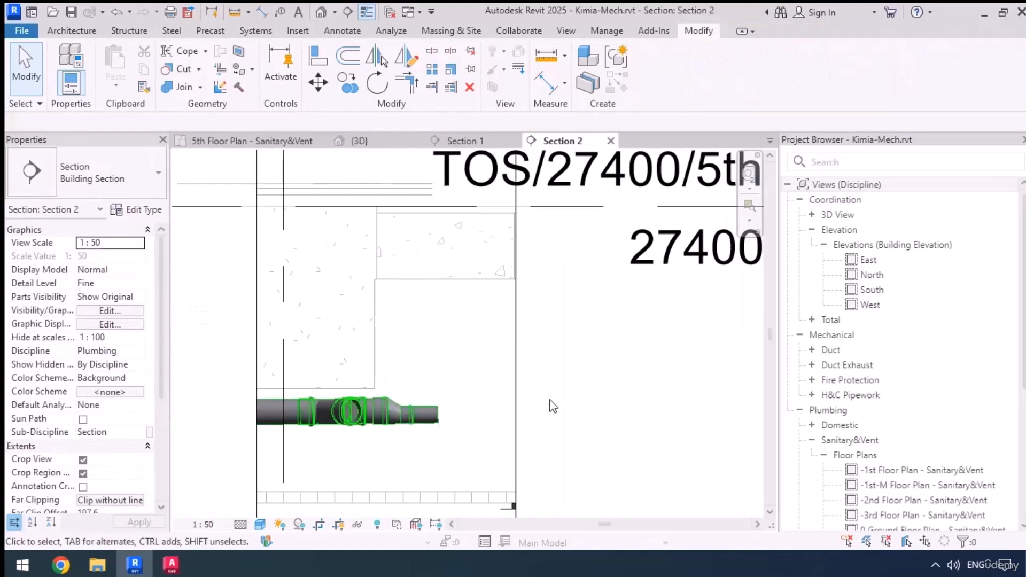
click(516, 369)
scroll(478, 353, down, 2)
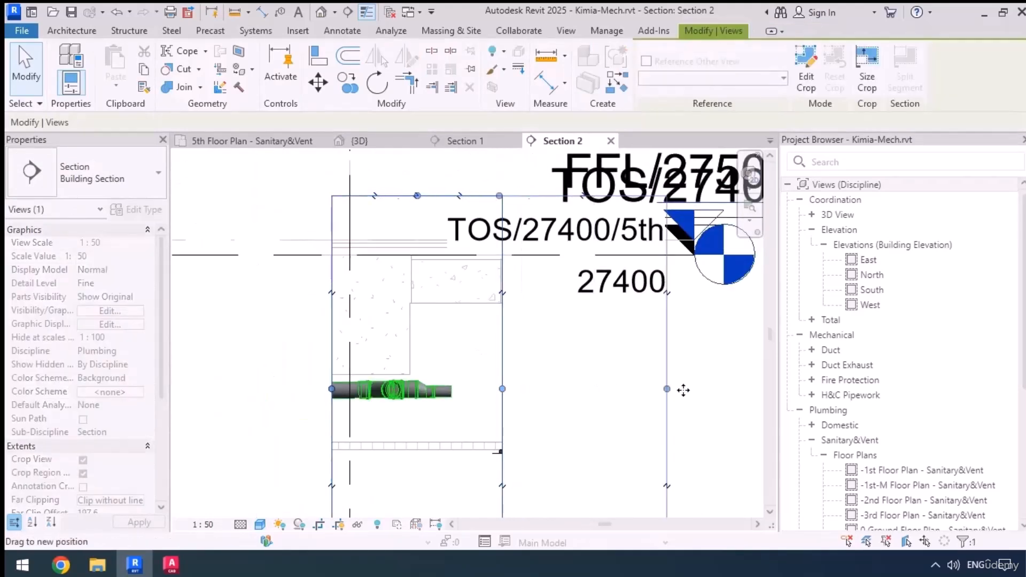
drag(683, 391, 683, 390)
Draw a 75 mm pipe from the open end beside the eccentric reducer vertically up to the washbasin-area floor drain
scroll(439, 321, up, 5)
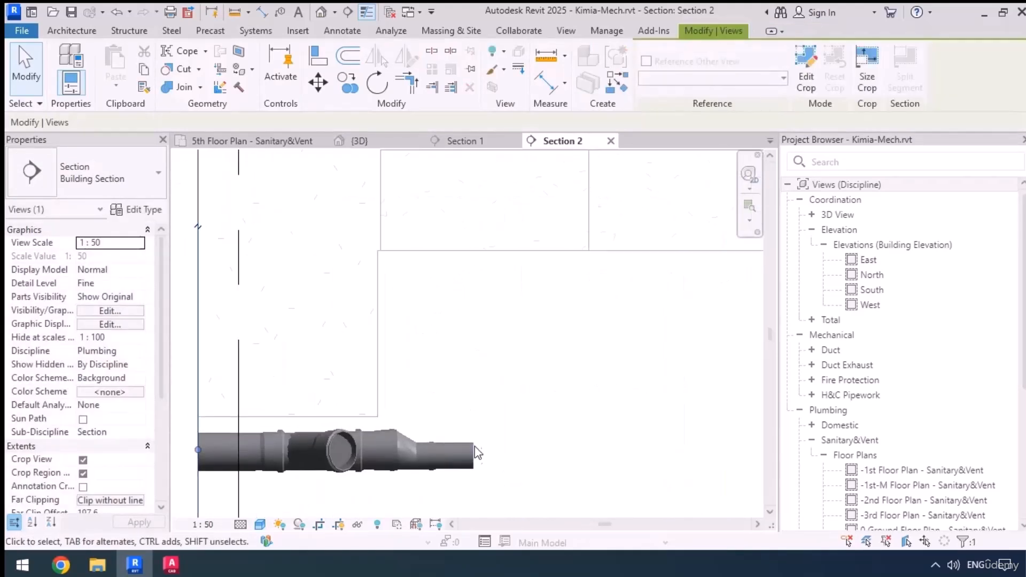
click(474, 451)
right_click(474, 454)
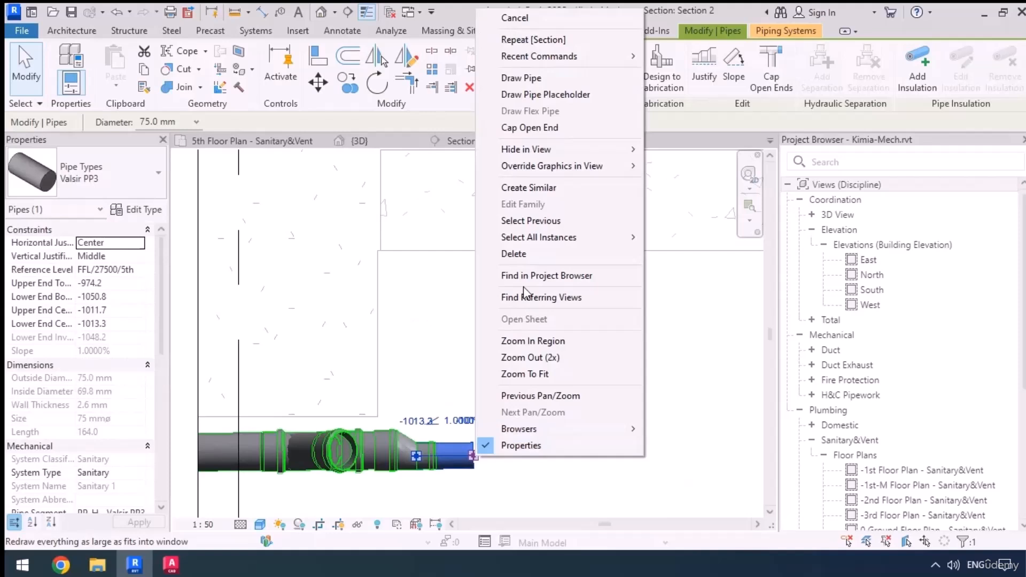
click(524, 76)
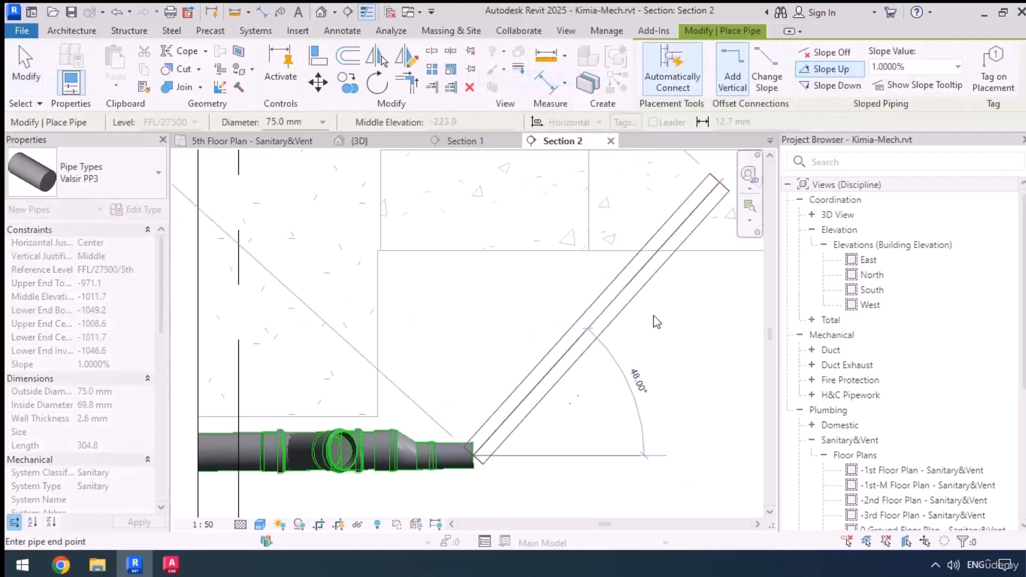
scroll(562, 460, down, 3)
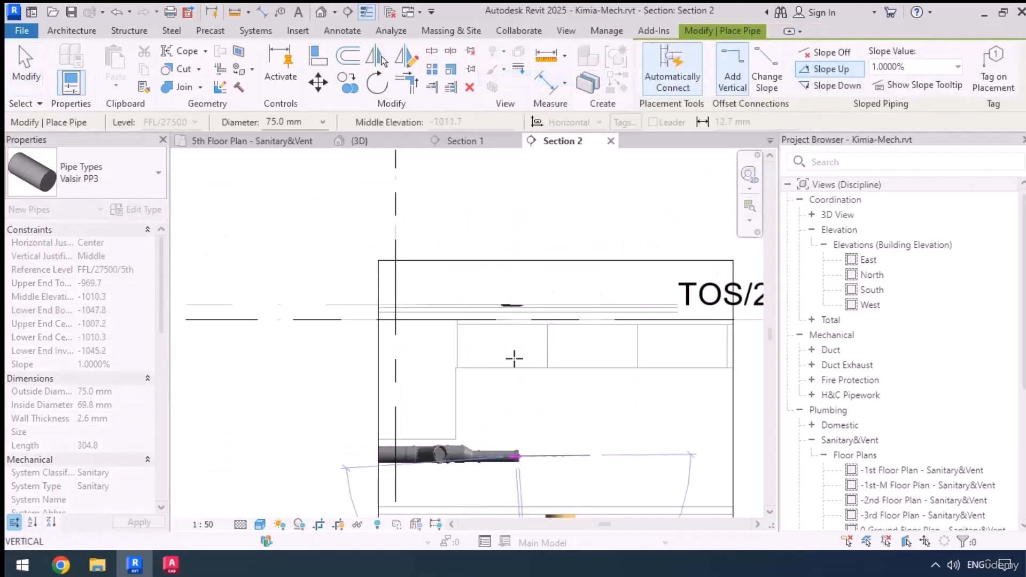
scroll(521, 317, up, 5)
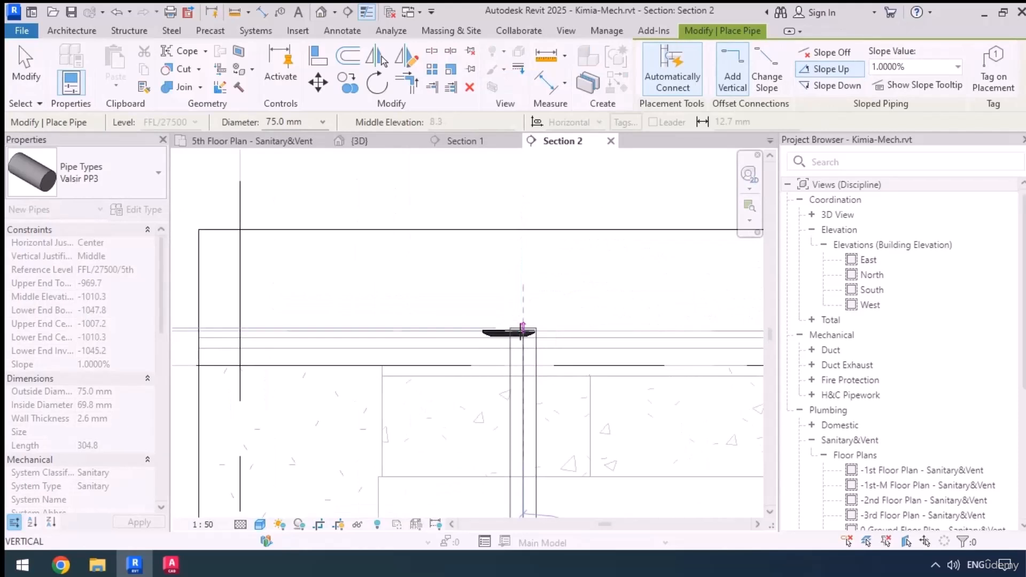
click(523, 333)
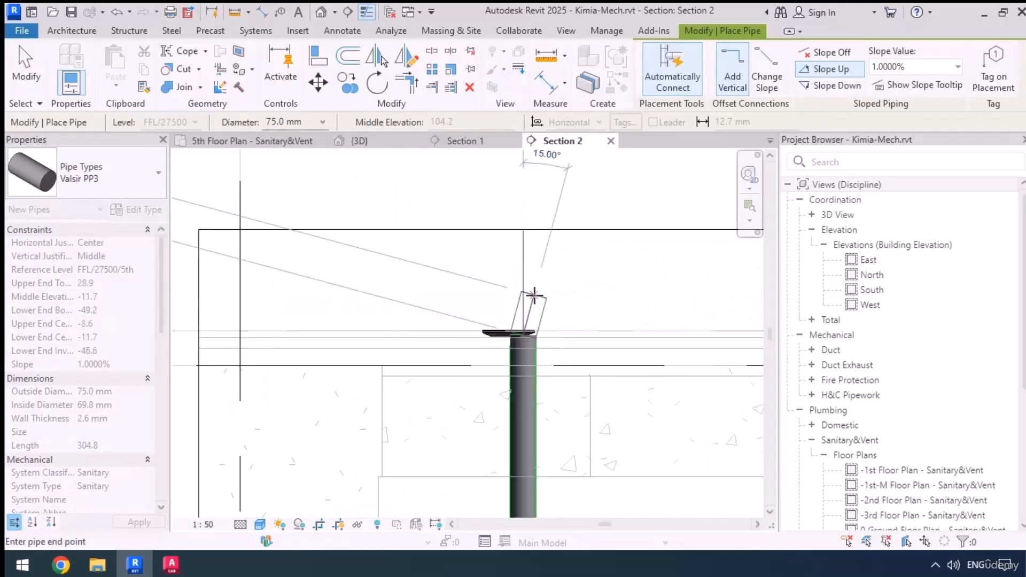
Align the vertical 75 mm pipe's centreline with the centre of the floor drain above it
key(a)
key(l)
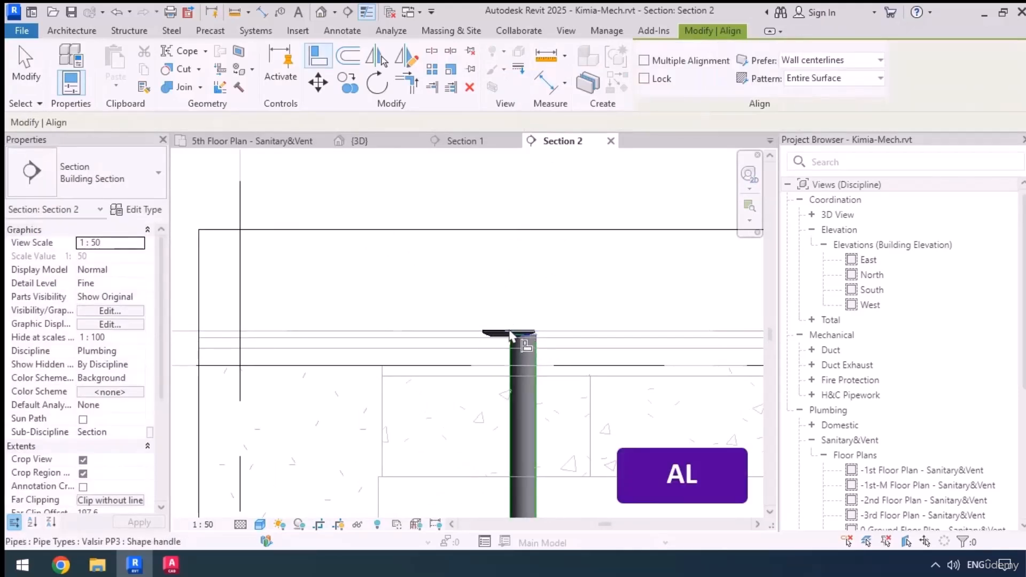
click(509, 348)
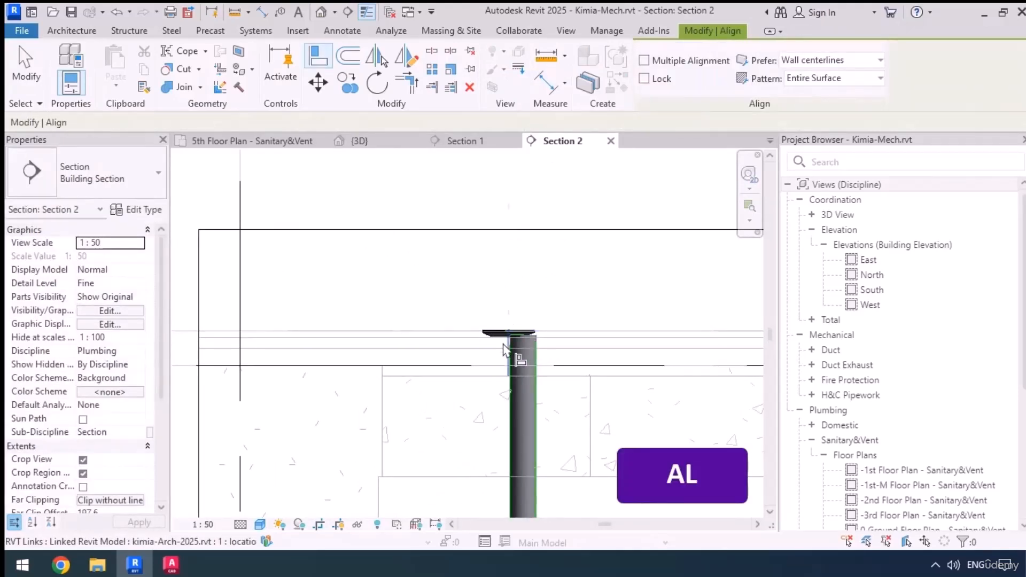
click(524, 412)
scroll(518, 256, down, 3)
scroll(515, 453, up, 3)
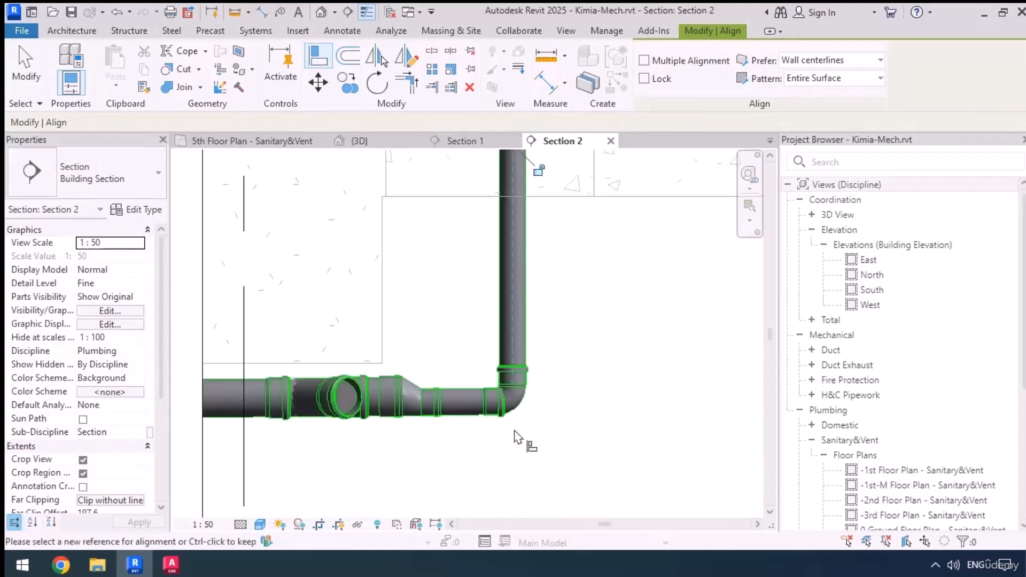
key(Escape)
Replace the elbow at the foot of the vertical pipe with a Trap P - PP Standard fitting on the pipe's lower end
click(514, 413)
key(Delete)
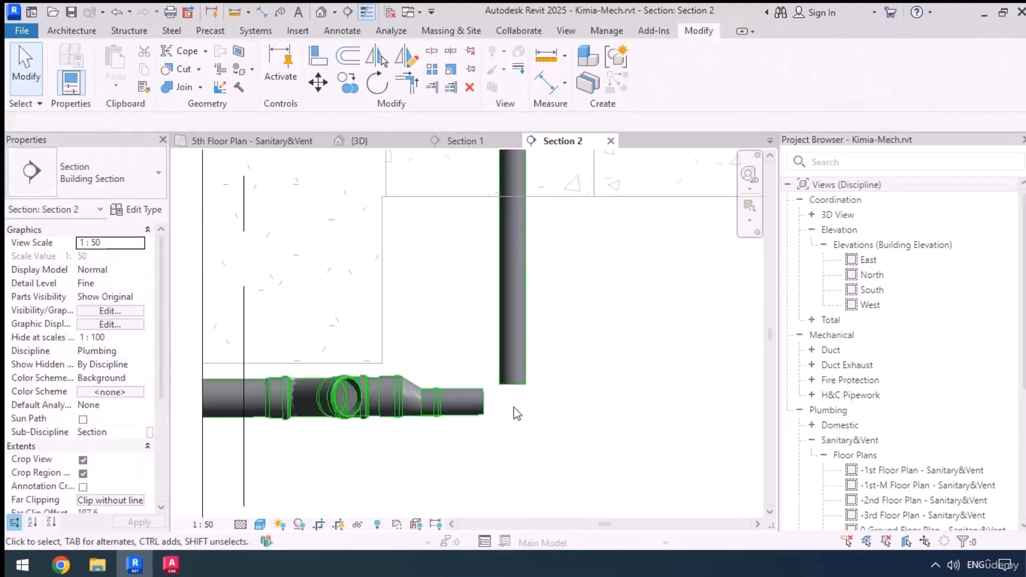
key(p)
key(f)
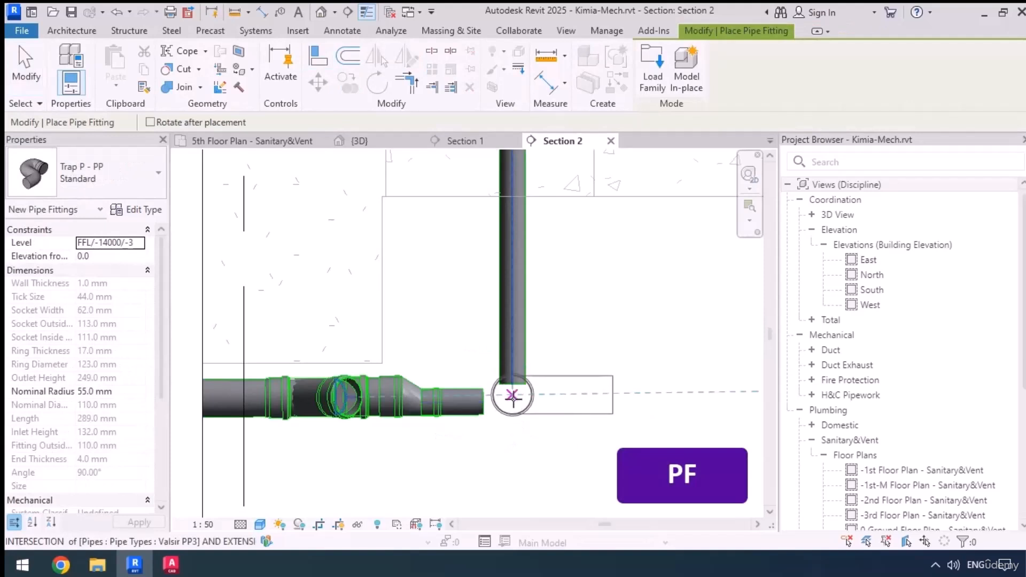
scroll(514, 470, up, 1)
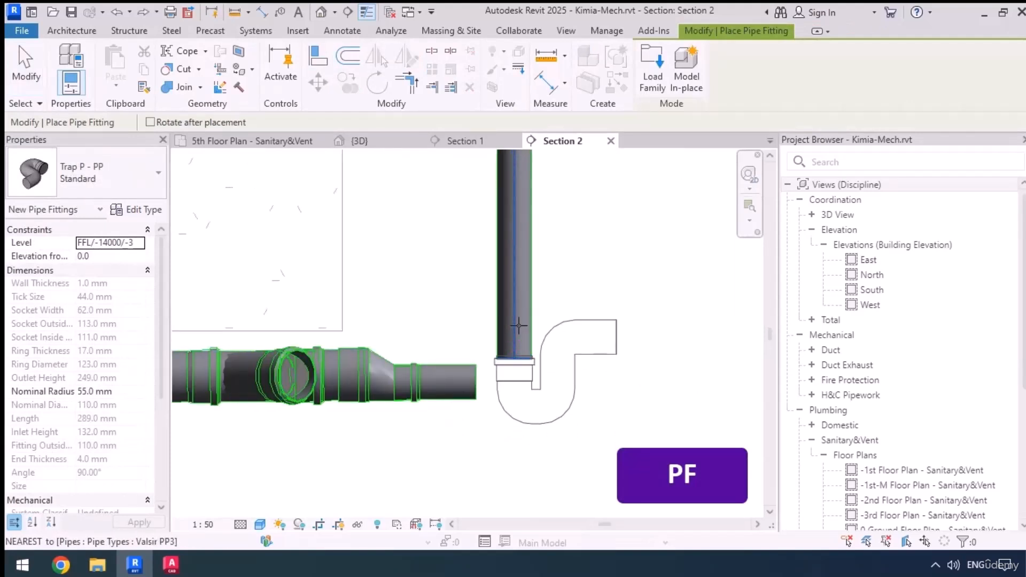
click(519, 325)
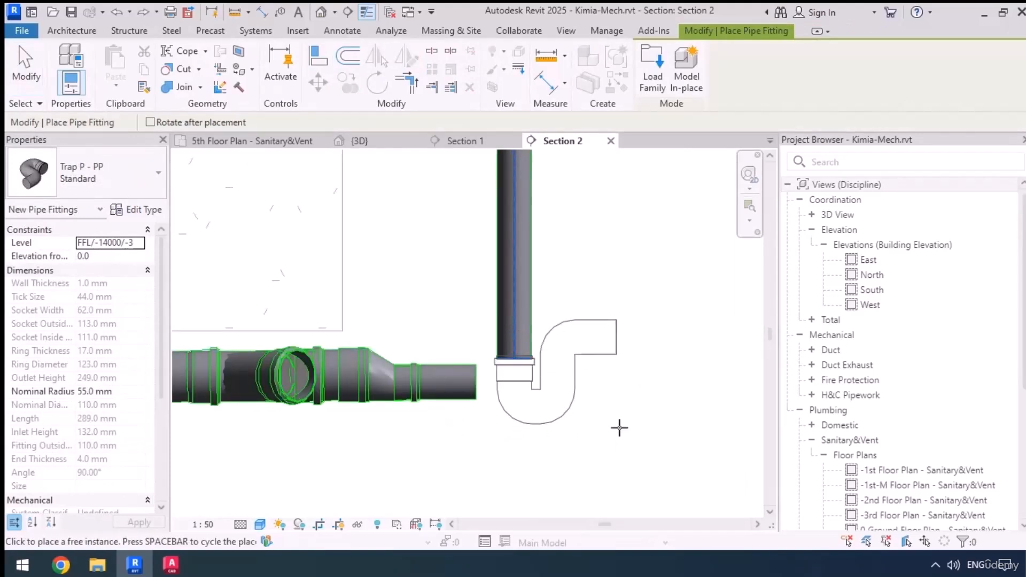
Rotate the P-trap until its outlet faces the eccentric reducer, and finish placing fittings
click(469, 332)
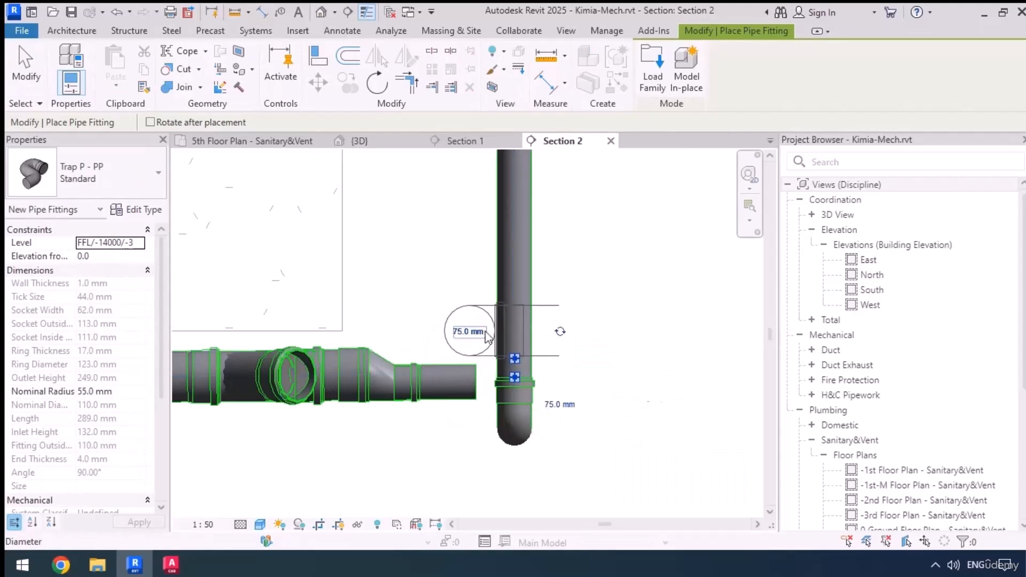
click(565, 334)
scroll(407, 470, up, 3)
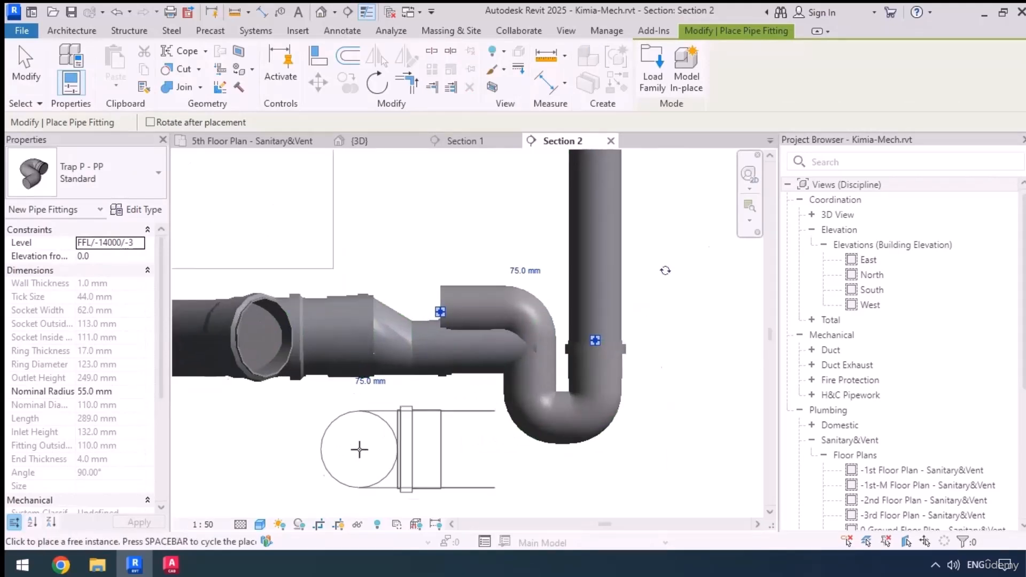
key(Escape)
key(Escape)
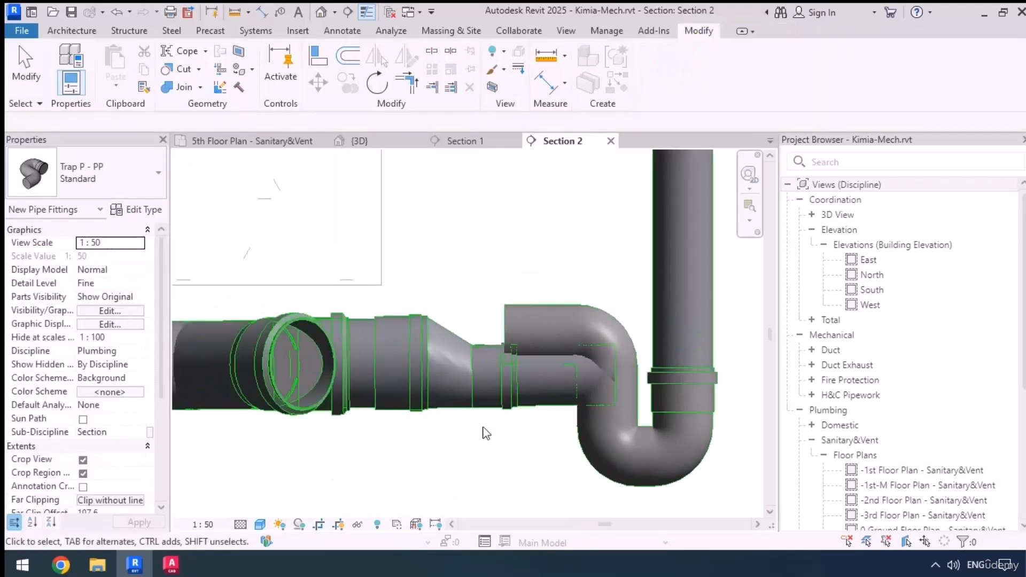
Nudge the eccentric reducer along the pipe towards the branch fitting, away from the P-trap
click(421, 410)
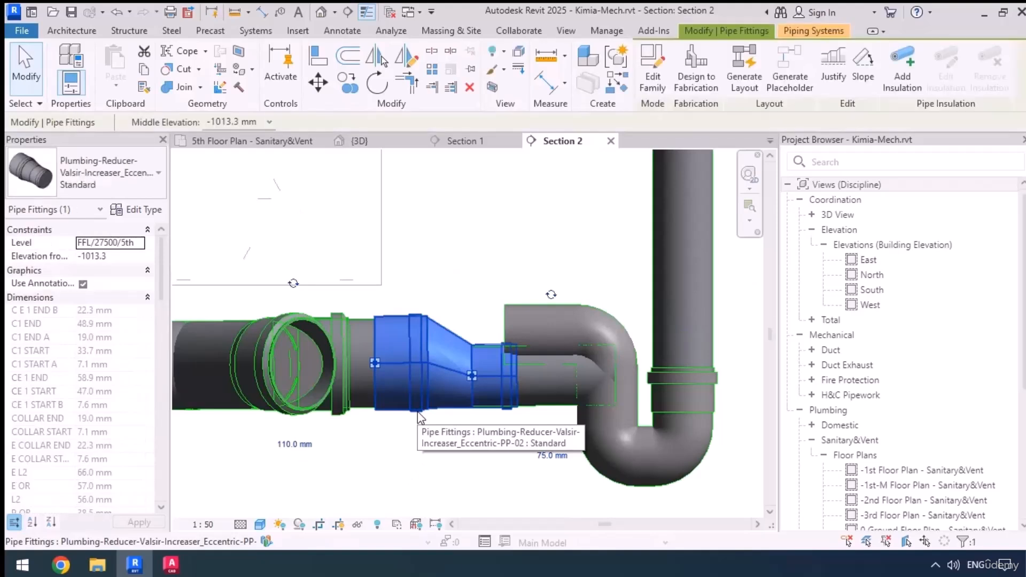
key(Left)
key(Left)
key(Left)
key(Left)
key(Left)
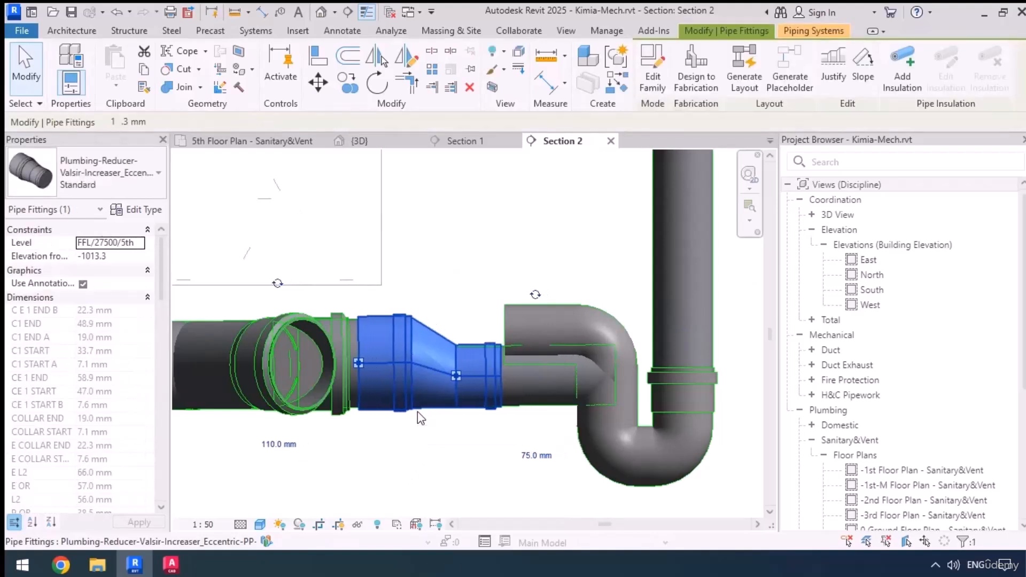
click(427, 459)
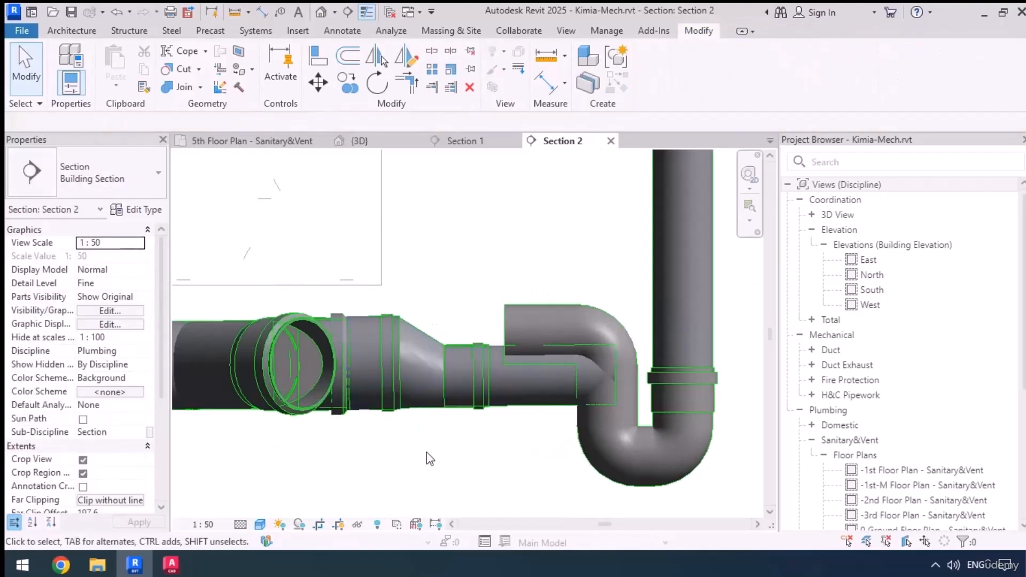
Align the P-trap's outlet in height with the underside of the 75 mm pipe beside the reducer
middle_drag(426, 458, 392, 473)
key(a)
key(l)
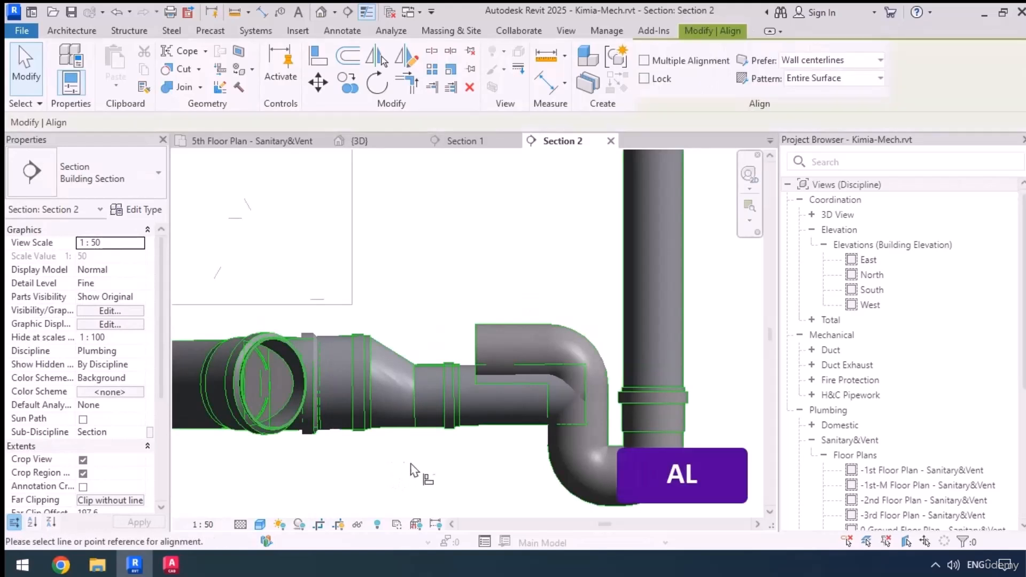
click(492, 428)
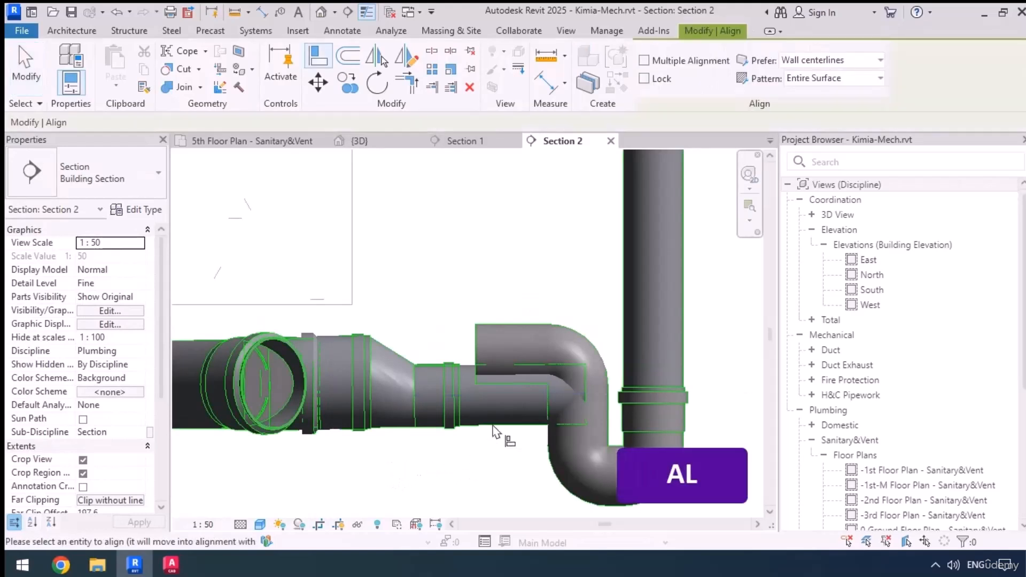
click(483, 374)
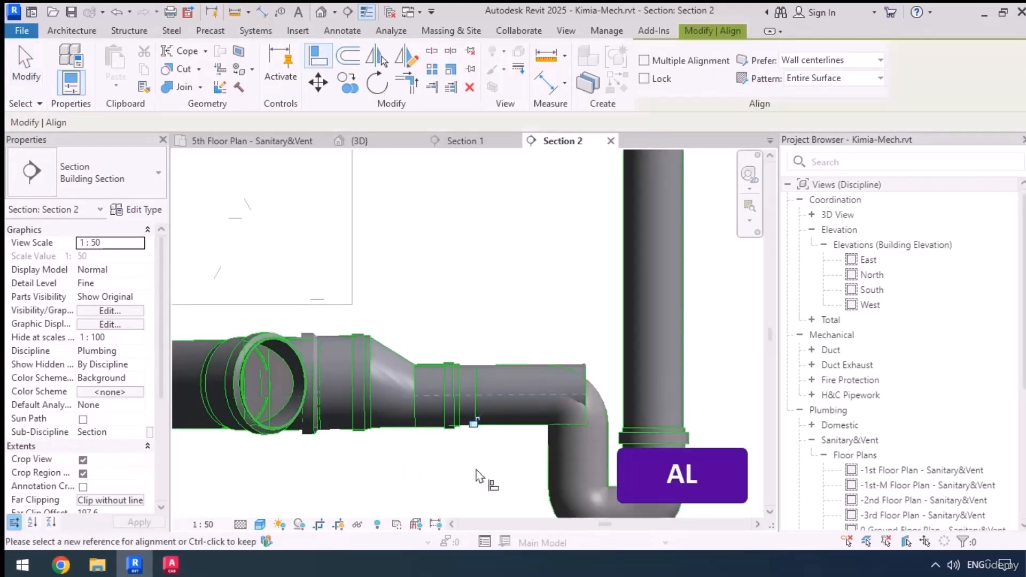
key(Escape)
key(Escape)
Try to connect the horizontal 75 mm pipe's open end to the P-trap's outlet point
click(583, 395)
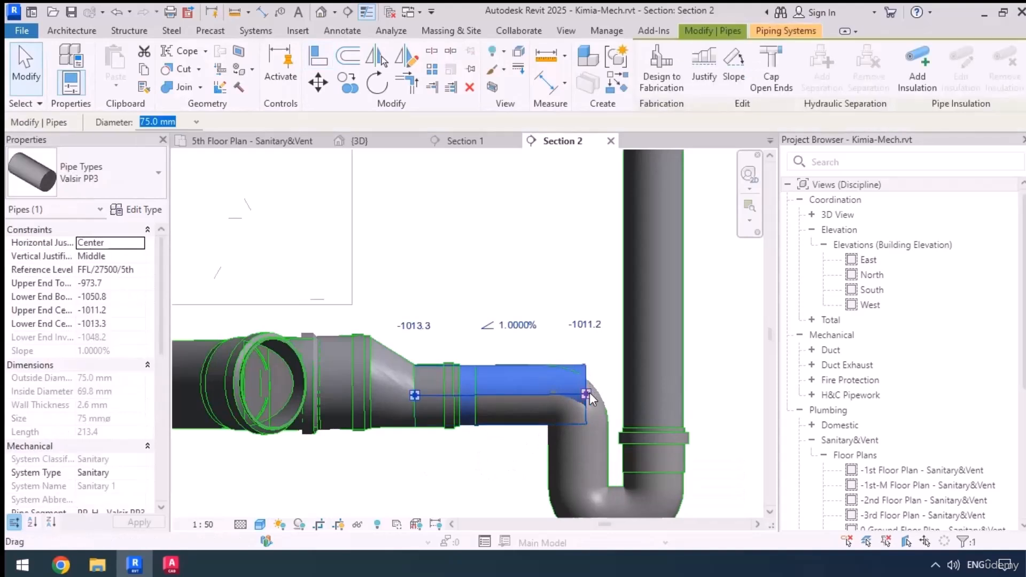
key(Tab)
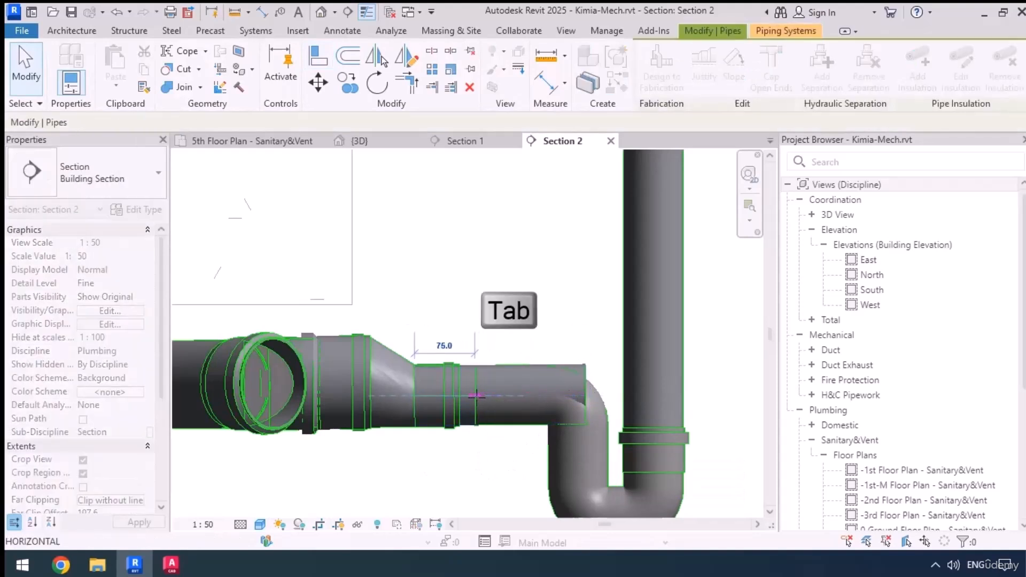
key(Tab)
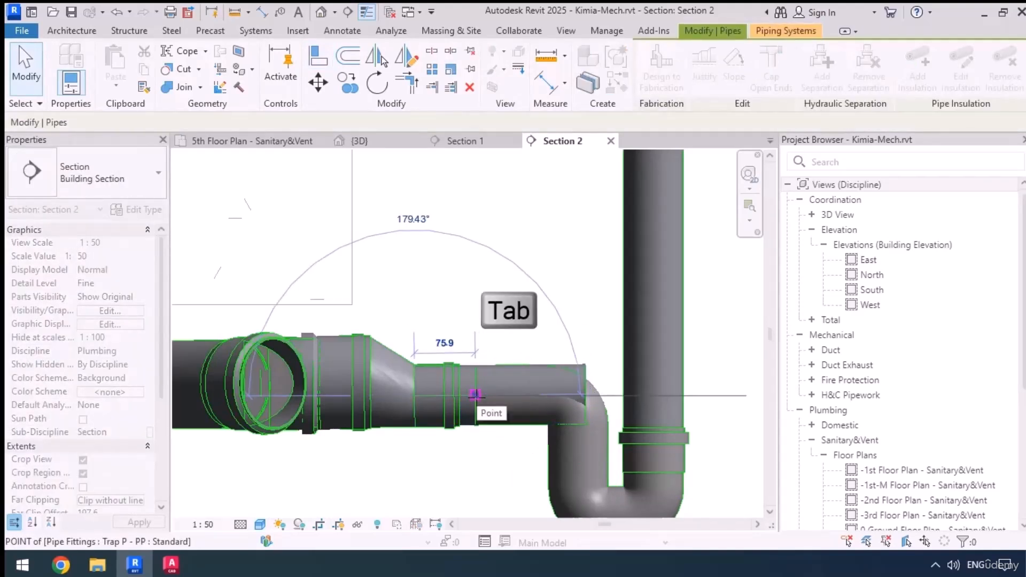
click(476, 394)
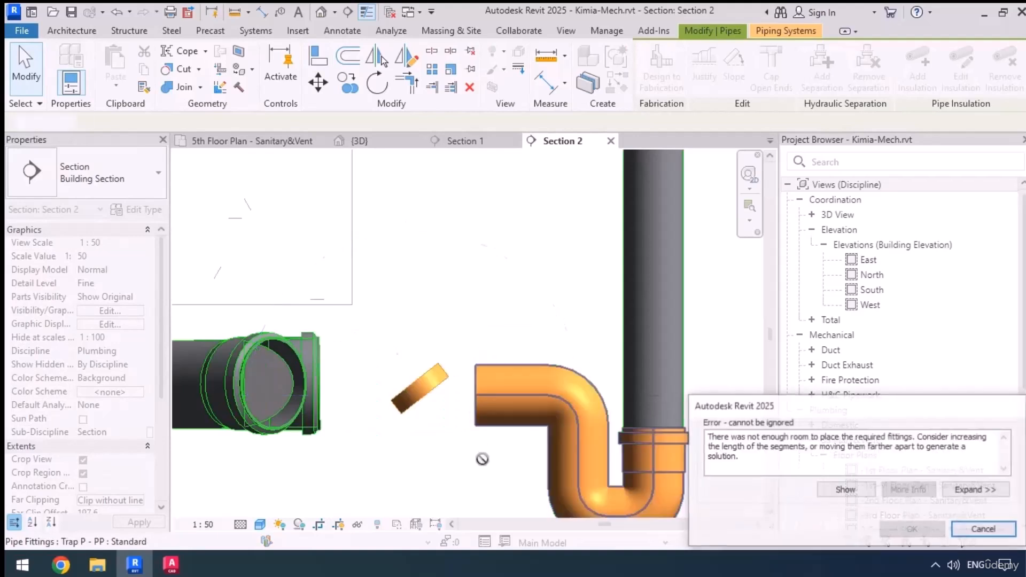
middle_drag(483, 459, 486, 418)
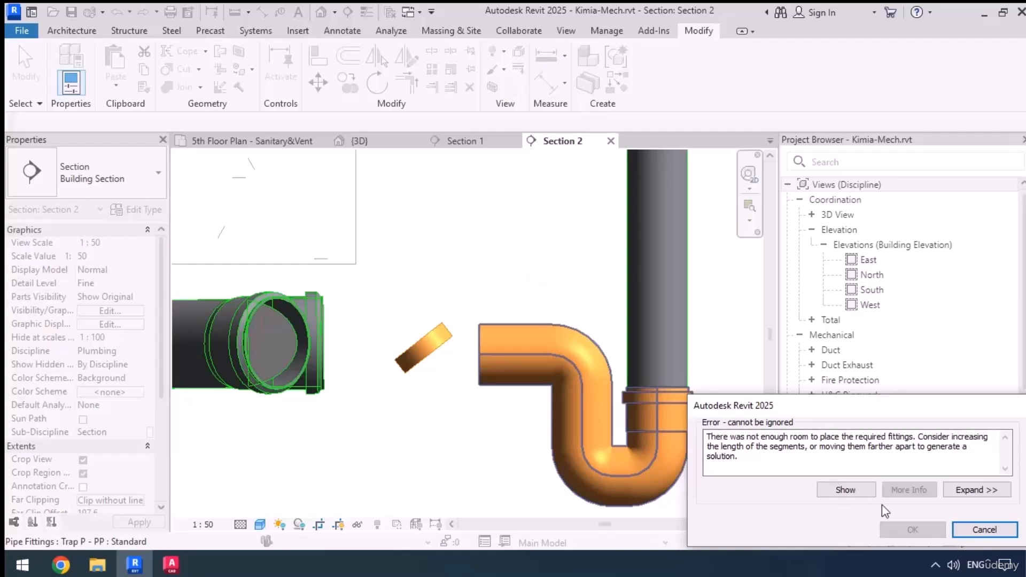
click(984, 530)
Shift the vertical pipe with its P-trap away from the reducer, clear of the horizontal pipe's open end
scroll(396, 468, down, 3)
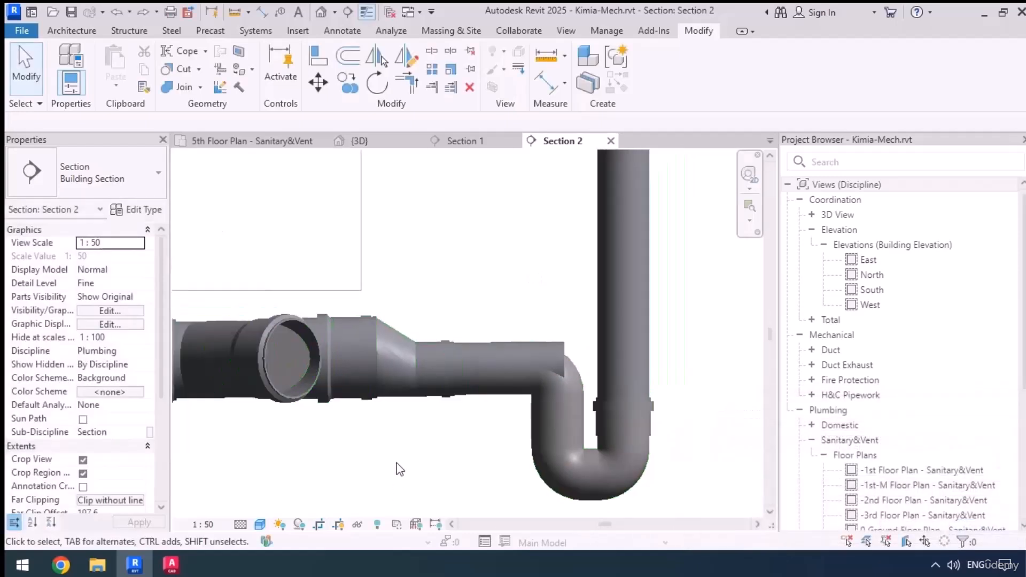
click(570, 351)
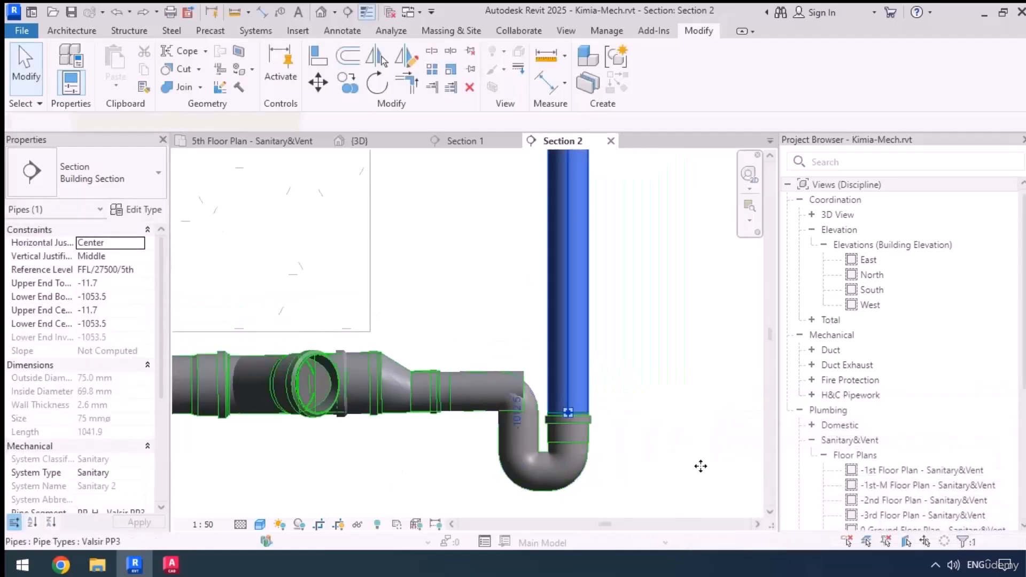
key(Right)
key(Right)
key(Right)
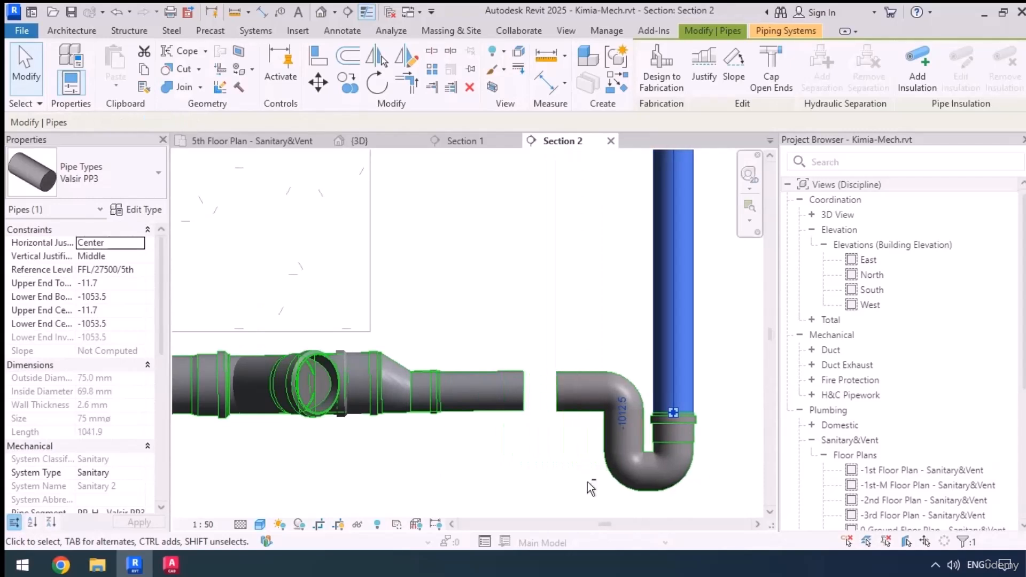
Move the eccentric reducer along the pipe away from the branch fitting, towards the pipe's open end
click(409, 393)
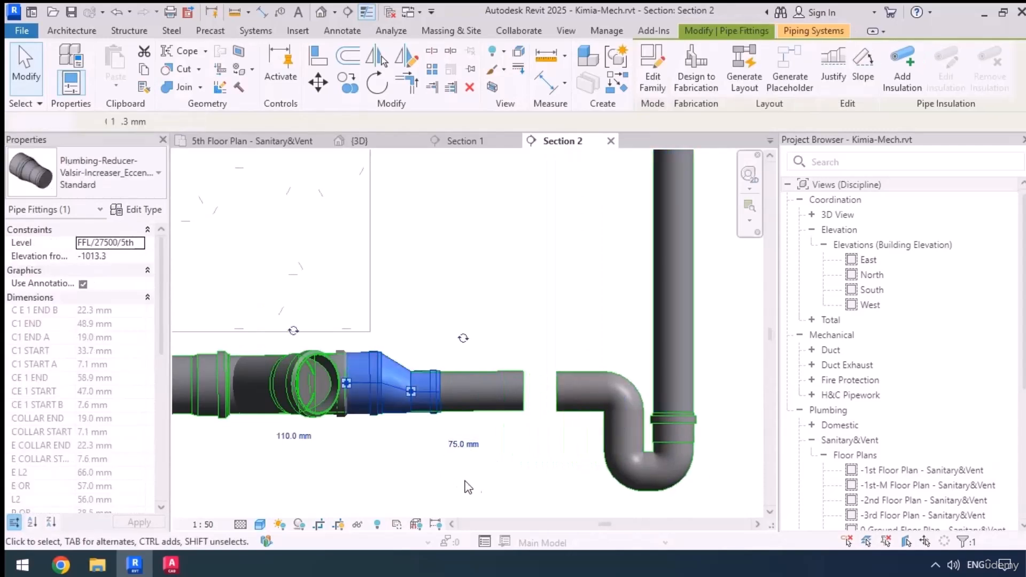
click(568, 470)
middle_drag(530, 380, 517, 407)
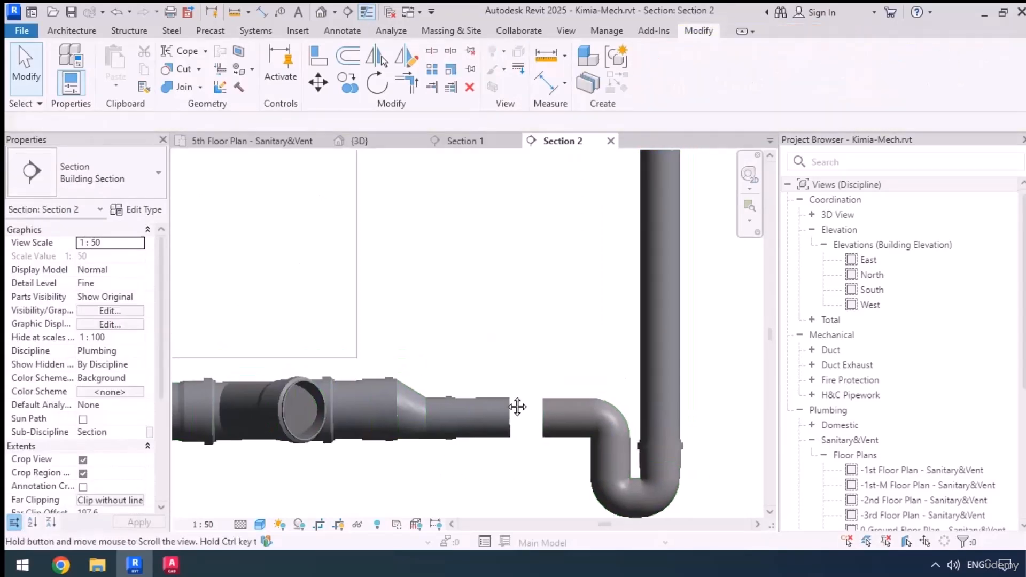
Align the P-trap's outlet in height with the centreline of the 75 mm pipe beside the reducer
scroll(517, 407, up, 3)
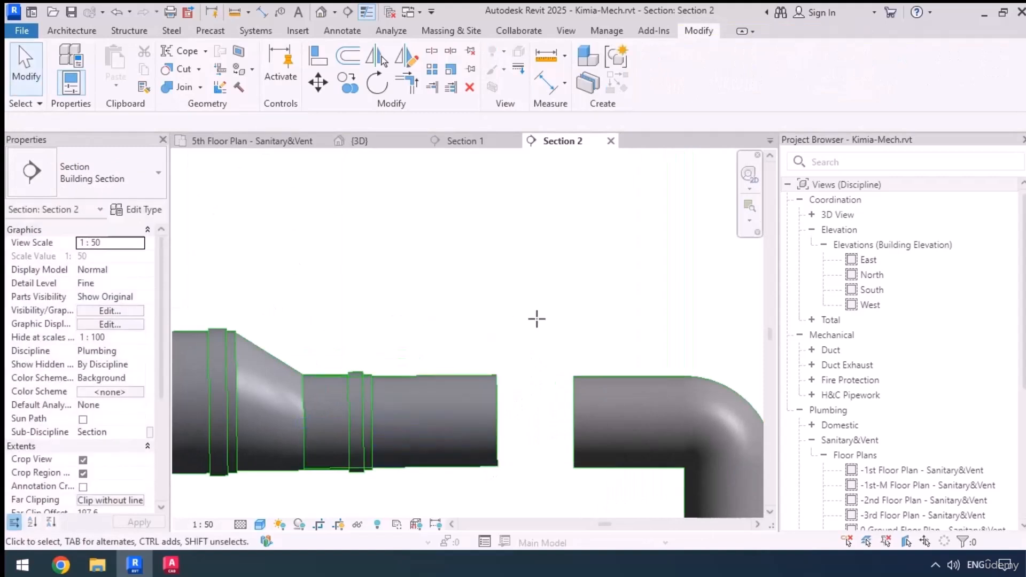
key(a)
key(l)
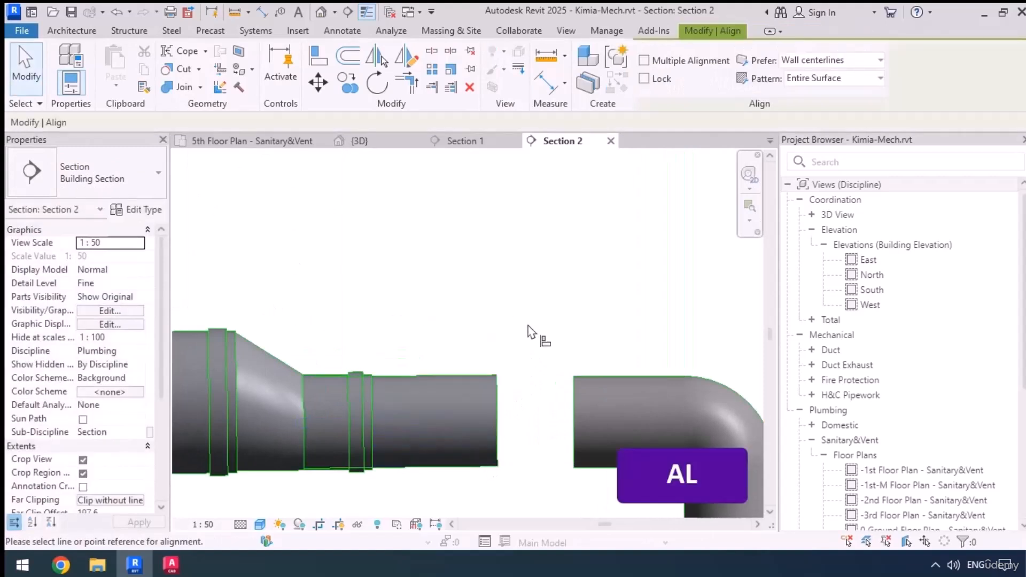
click(466, 416)
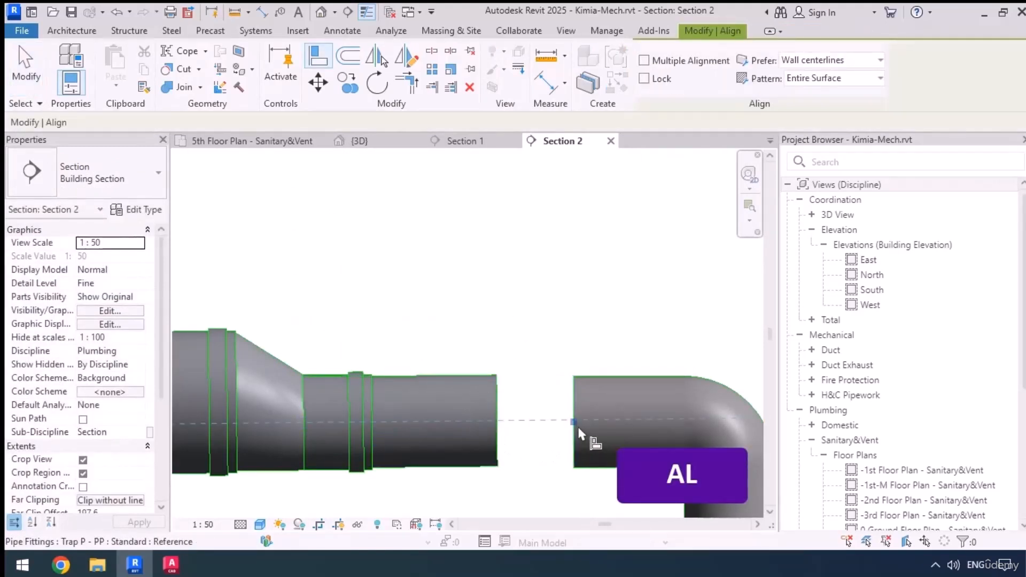
key(Escape)
key(Escape)
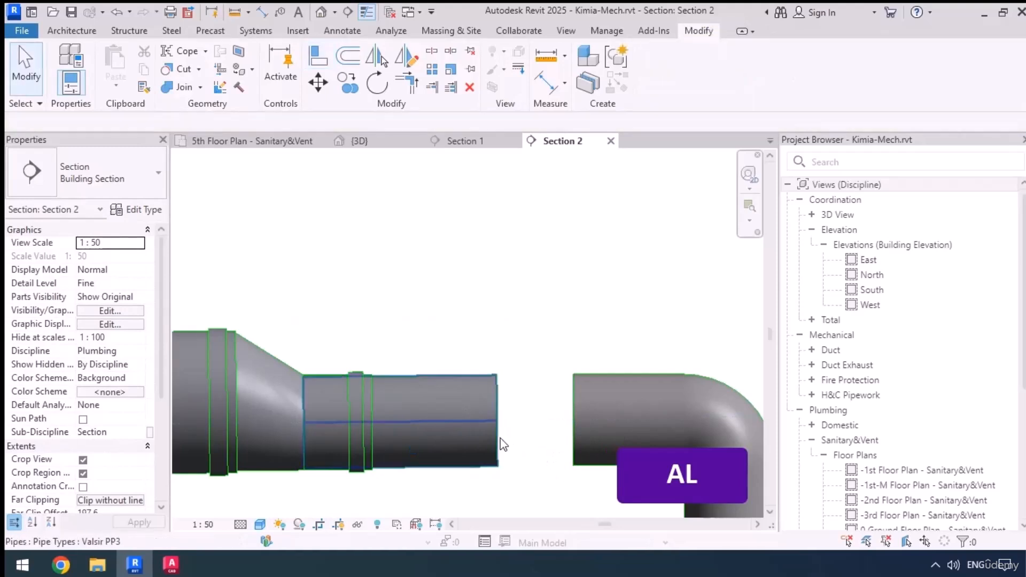
Try to extend the horizontal 75 mm pipe's open end to the raised P-trap outlet
click(498, 433)
drag(479, 374, 525, 370)
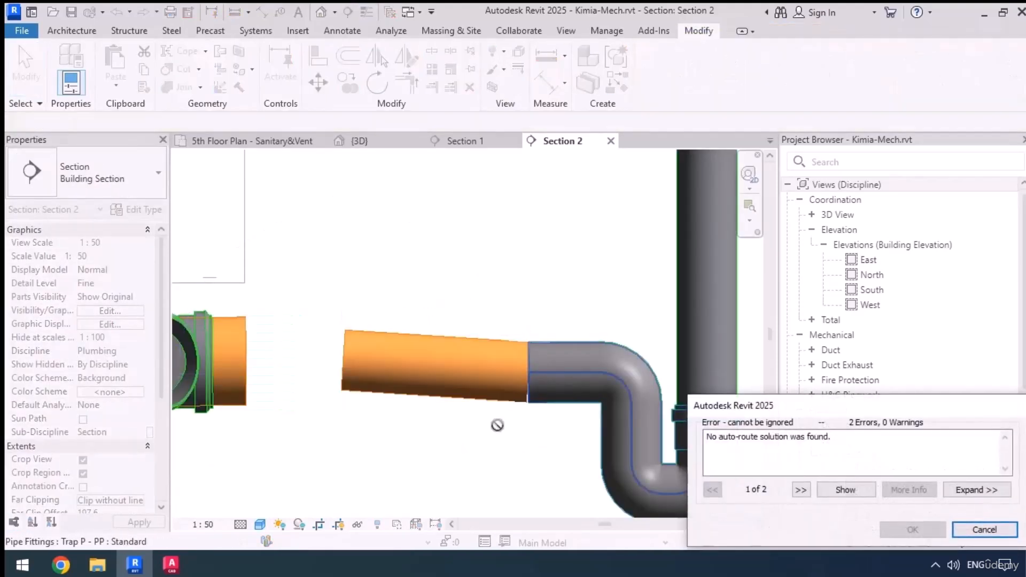
click(1000, 533)
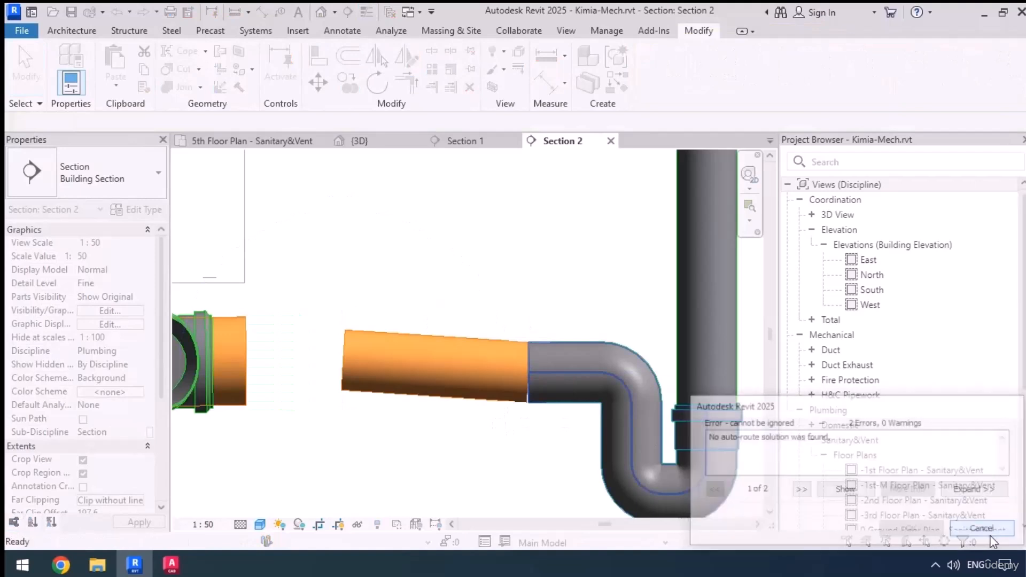
Copy the horizontal 75 mm pipe about 170 mm towards the P-trap, starting the copy at the original's open end
middle_drag(455, 443, 422, 451)
click(429, 416)
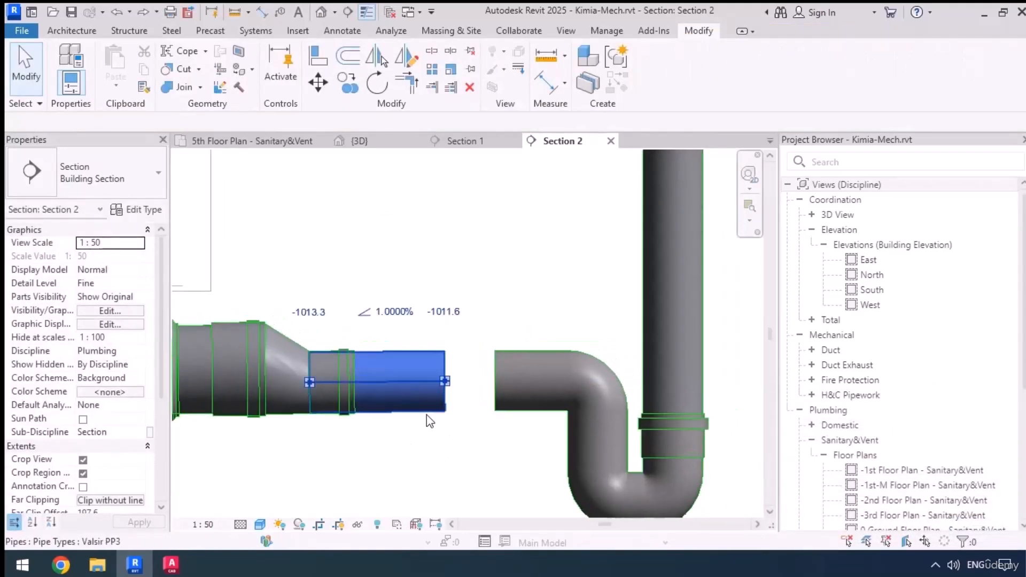
click(341, 97)
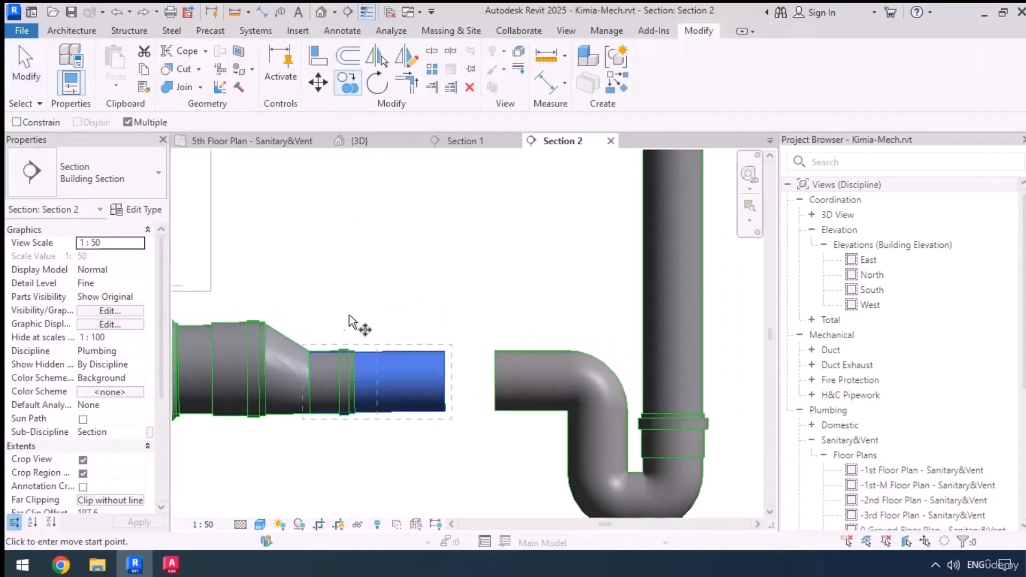
click(310, 382)
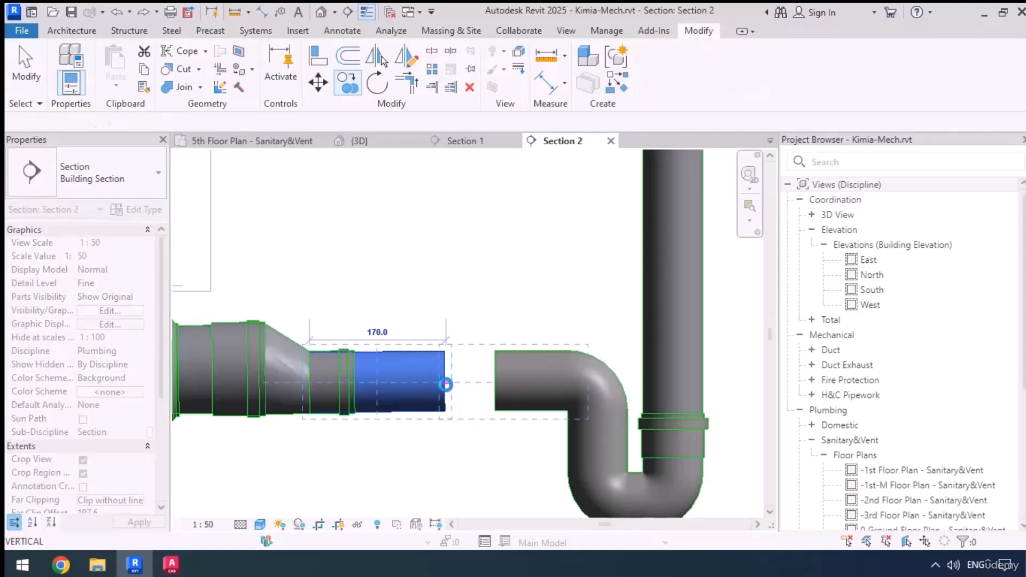
click(446, 385)
key(Escape)
key(Escape)
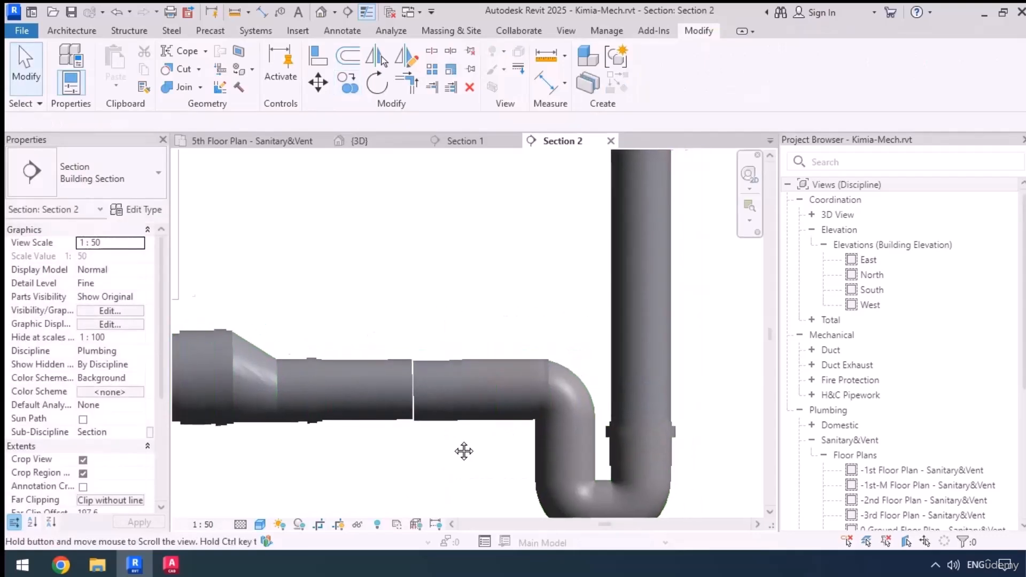
Align the copied pipe with the original pipe's centreline, and the P-trap's outlet with the copied pipe's centreline
scroll(463, 451, up, 4)
key(a)
key(l)
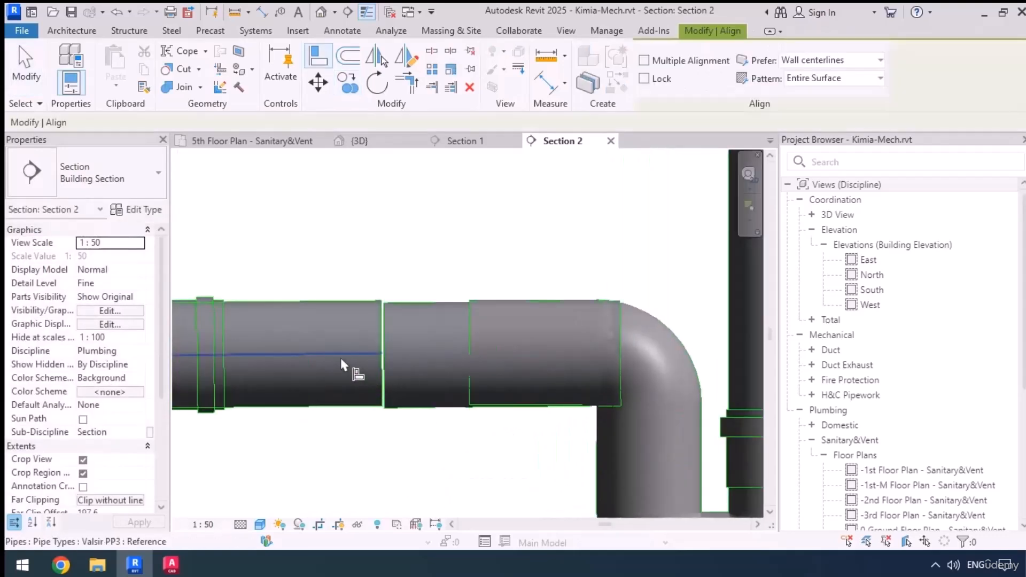
click(430, 407)
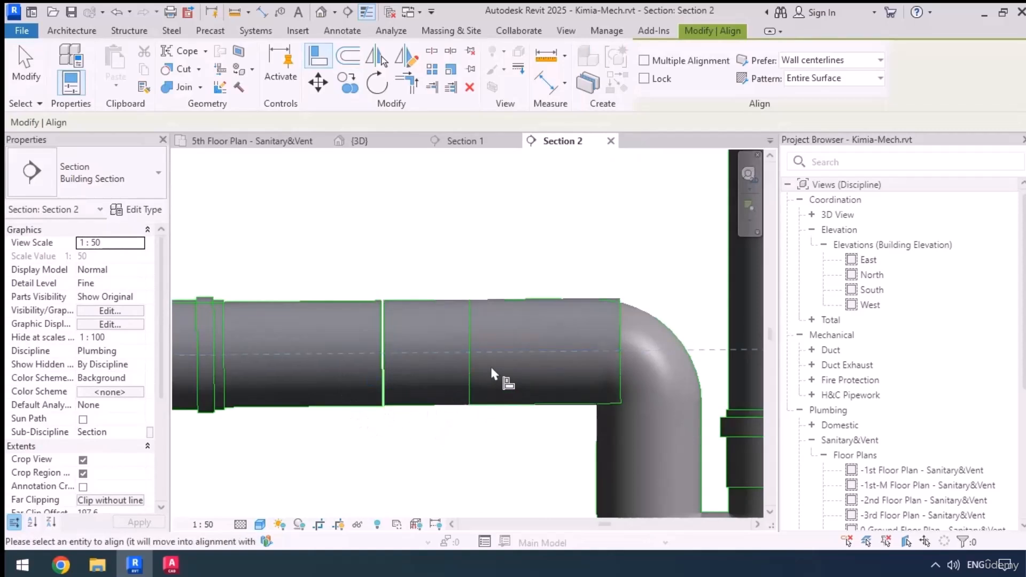
click(466, 357)
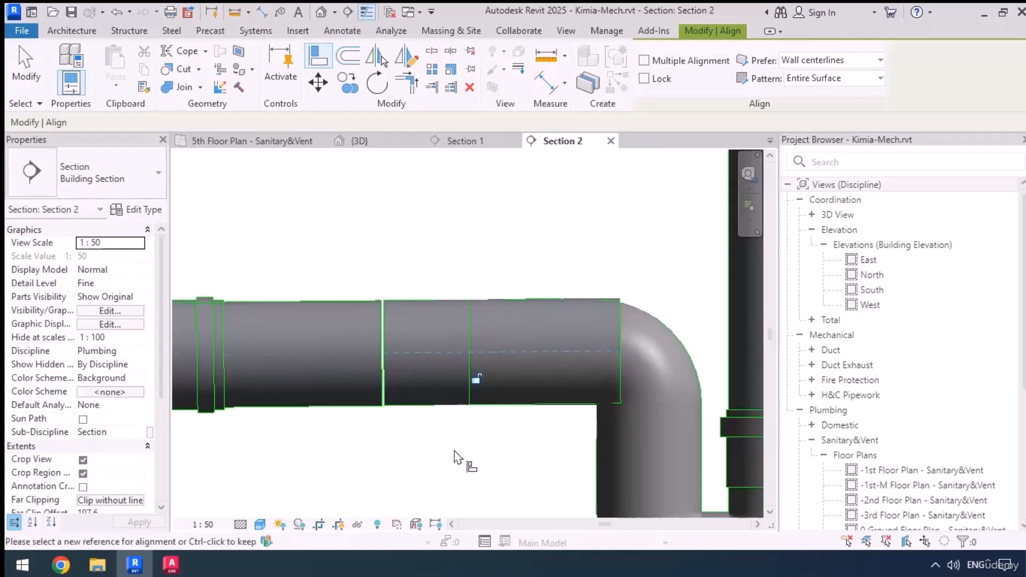
key(Escape)
Shorten the copied 75 mm pipe by attaching its far end to the P-trap's outlet point
click(605, 367)
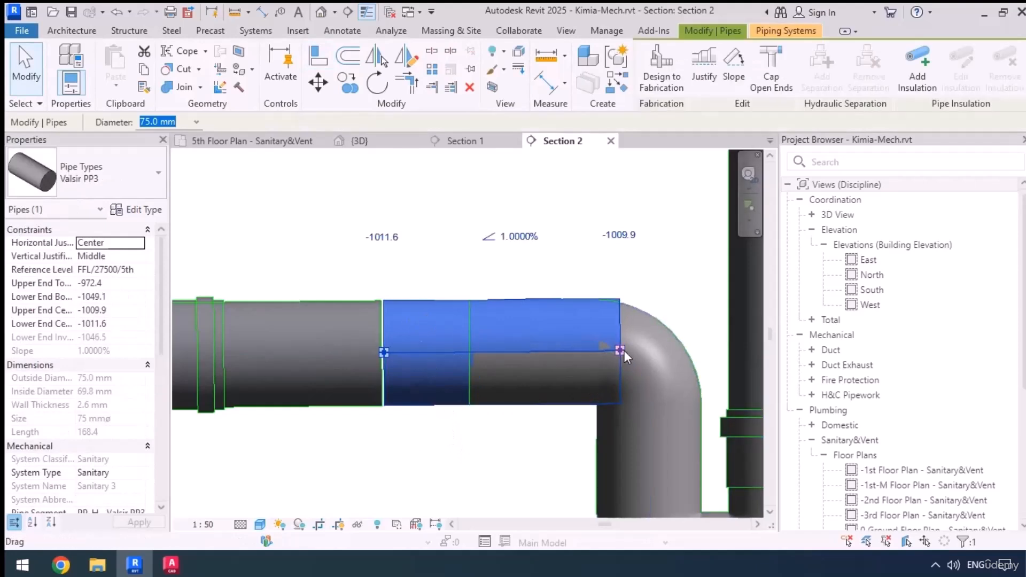
drag(621, 350, 470, 350)
scroll(527, 293, down, 3)
scroll(527, 293, down, 1)
click(416, 415)
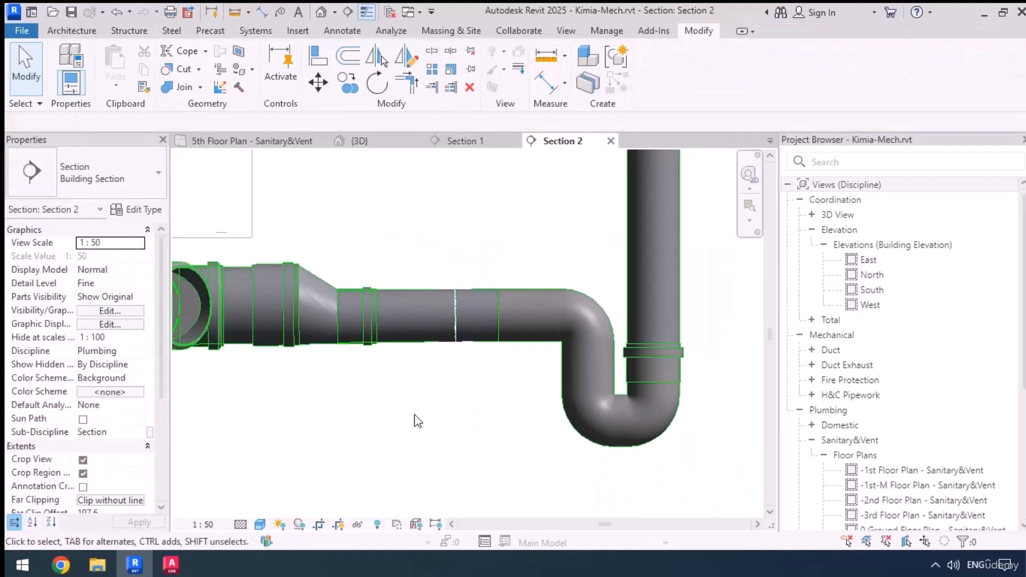
Try to join the two horizontal 75 mm pipes with Trim/Extend to Corner
middle_drag(417, 416, 503, 460)
scroll(500, 444, up, 2)
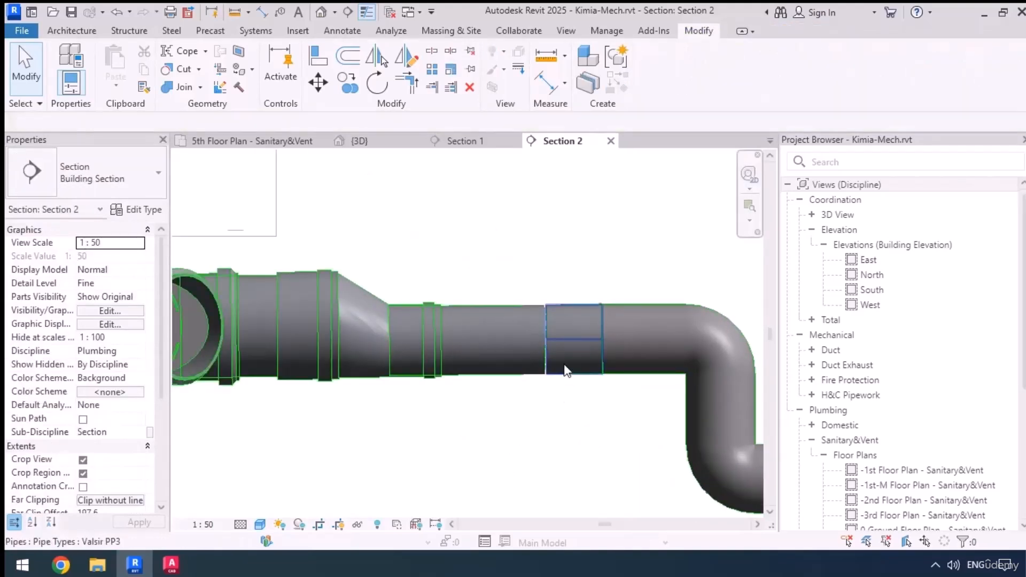
key(t)
key(r)
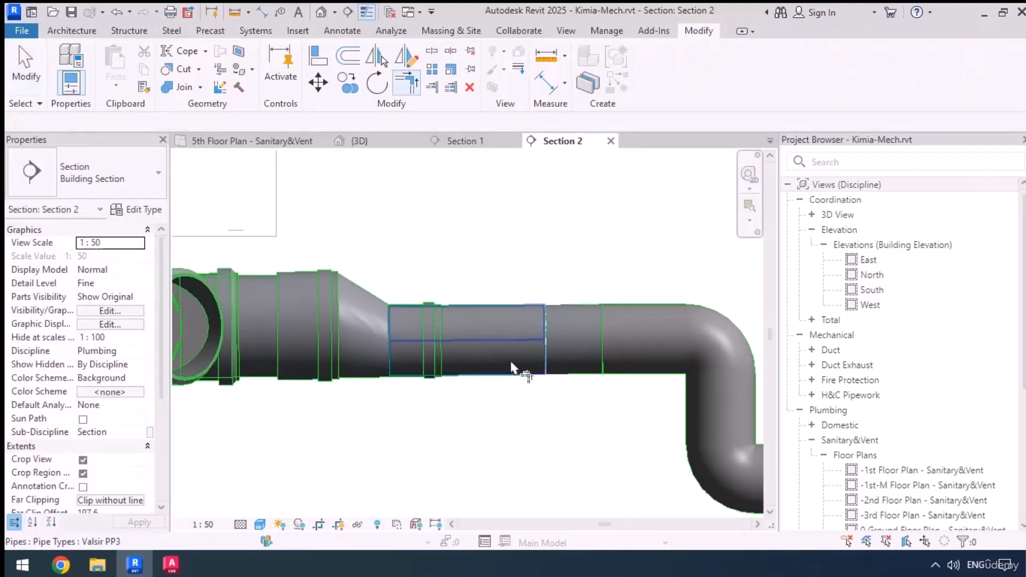
click(518, 367)
click(568, 372)
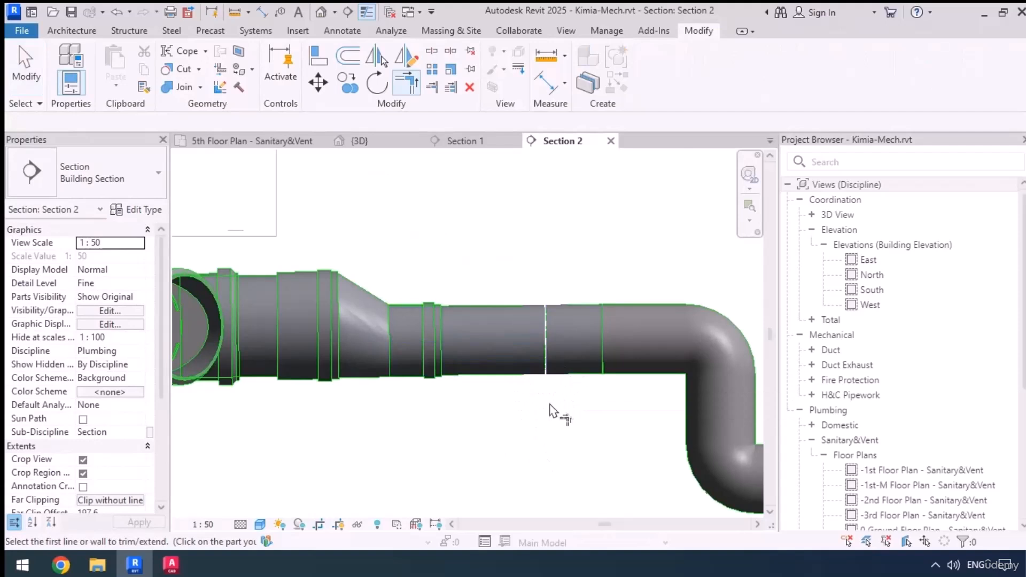
key(Escape)
Align the short pipe at the P-trap with the reducer-side pipe's centreline and check the alignment in the 5th-floor plan
middle_drag(558, 440, 541, 446)
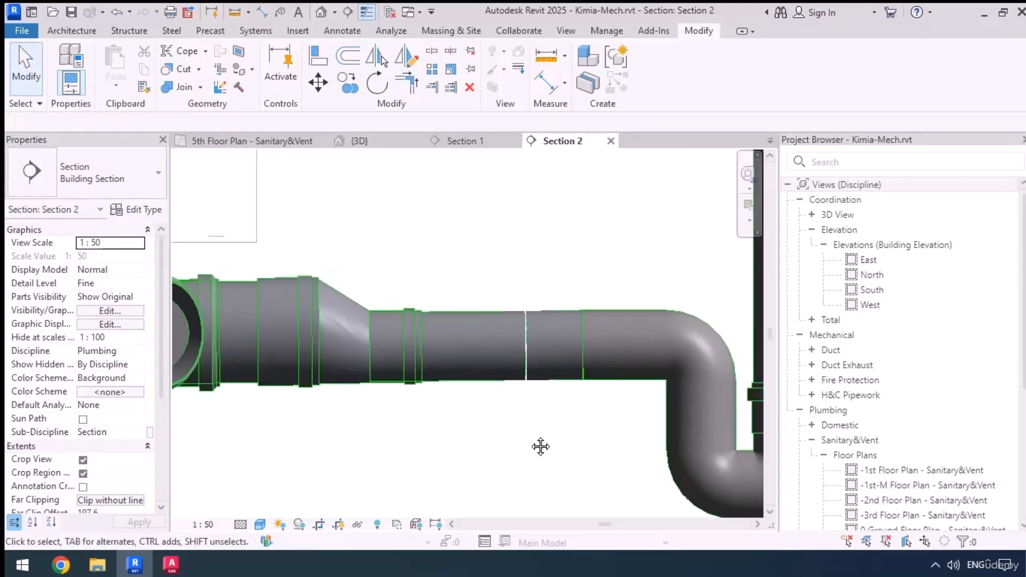
key(l)
click(466, 383)
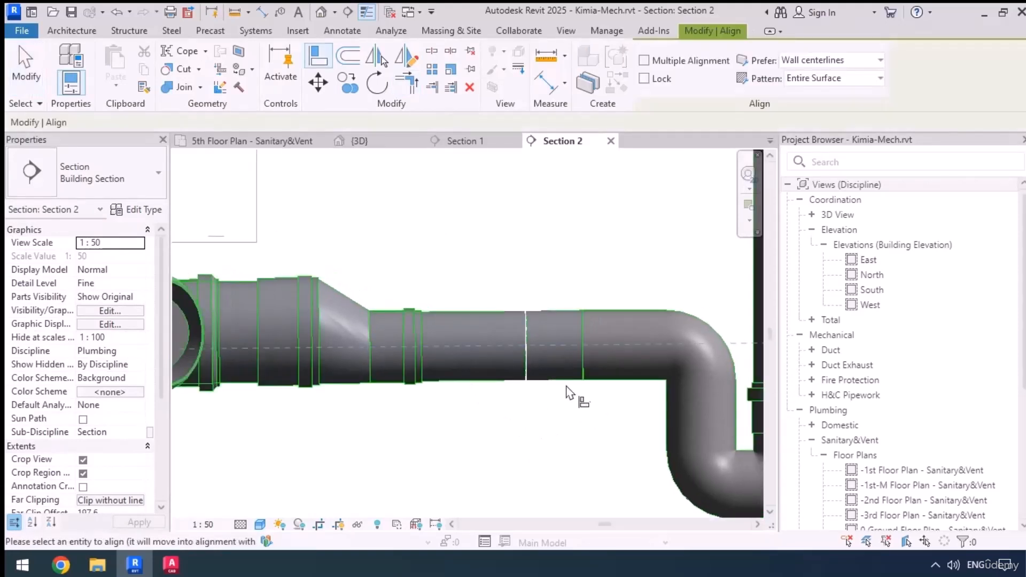
click(568, 384)
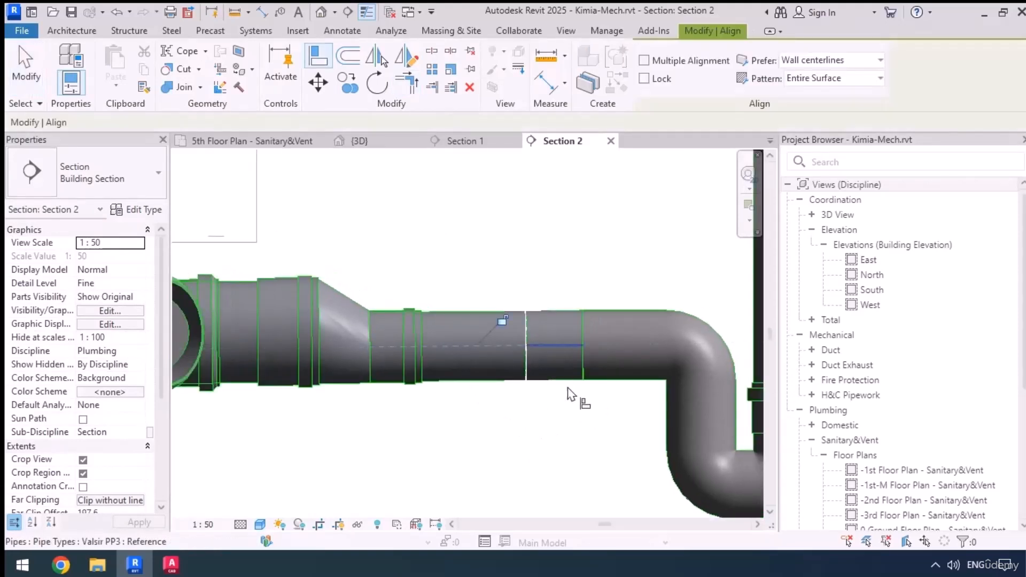
click(275, 141)
scroll(587, 395, up, 2)
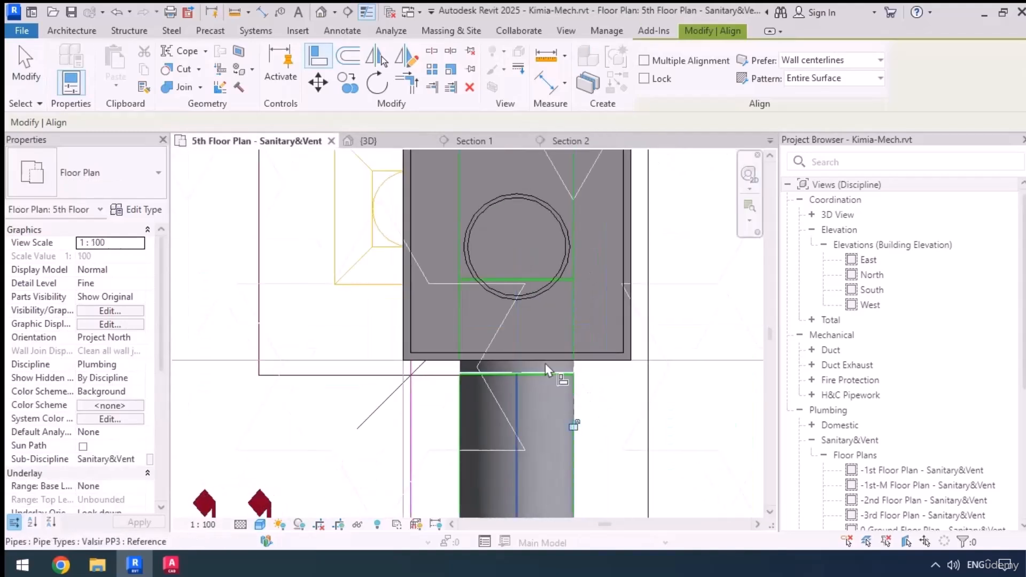
click(585, 141)
Connect the short 75 mm pipe's open end to the endpoint of the reducer-side pipe, closing the gap
click(510, 353)
scroll(509, 358, up, 3)
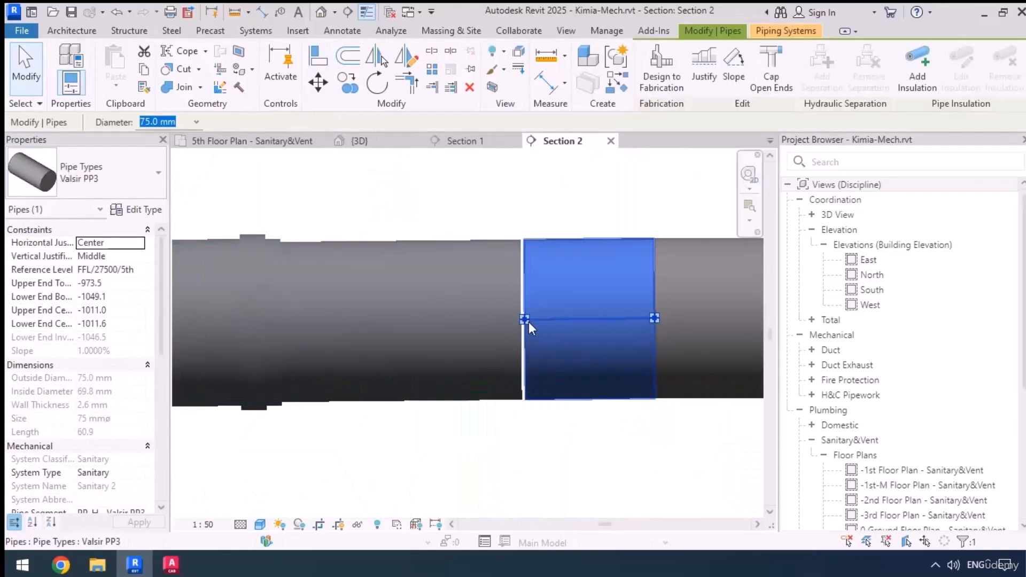
drag(525, 319, 522, 319)
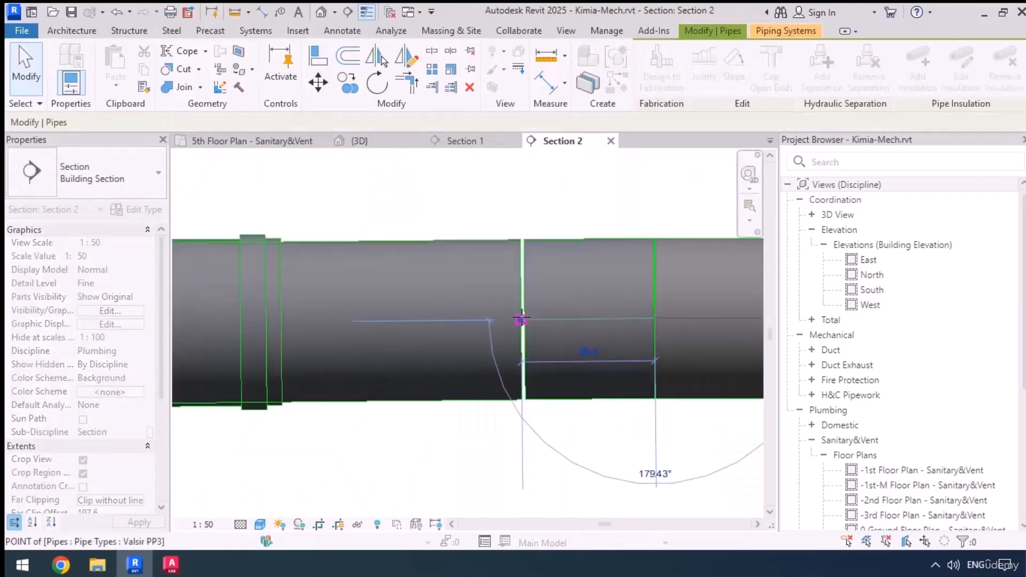
scroll(374, 346, down, 3)
click(508, 444)
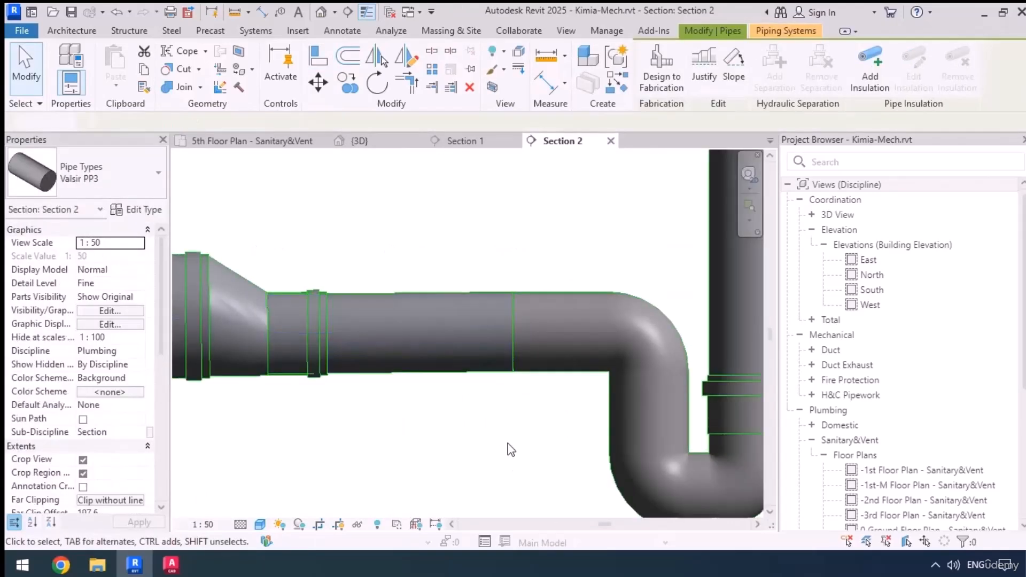
Move the eccentric 110-to-75 mm reducer along the pipe until it sits against the branch fitting
scroll(525, 225, down, 3)
middle_drag(463, 374, 475, 460)
click(409, 375)
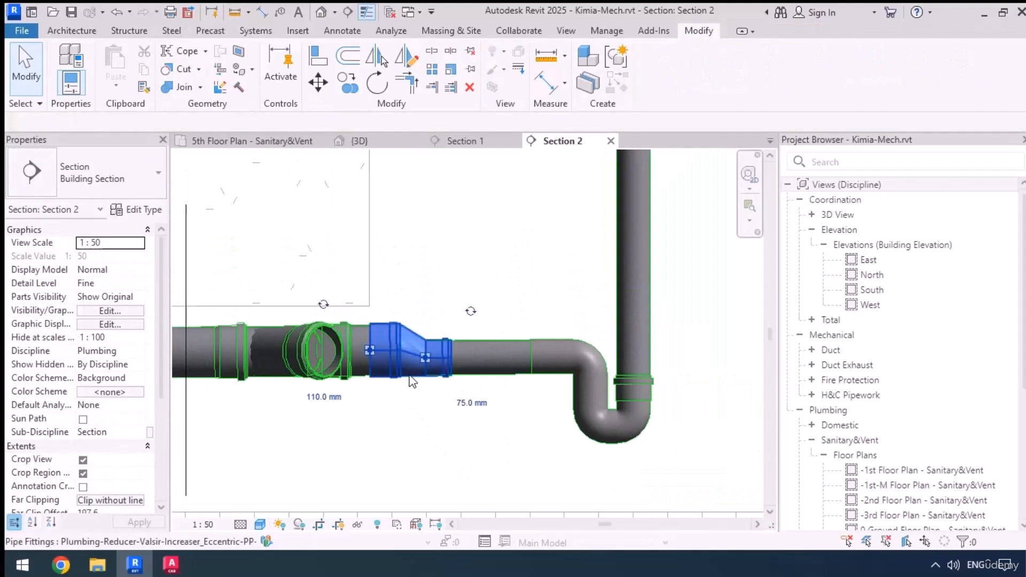
key(Left)
key(Left)
key(Left)
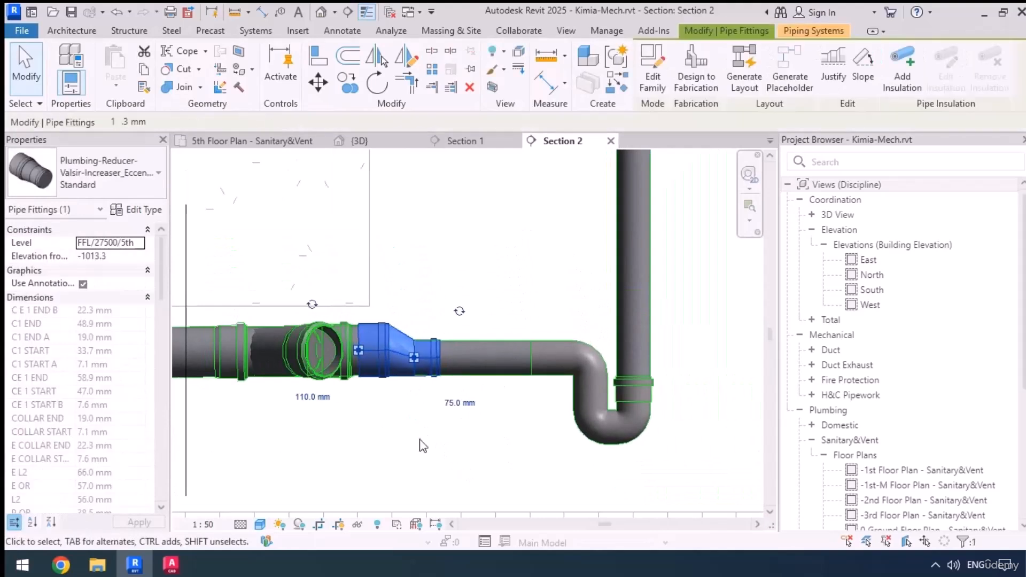
Shift the vertical 75 mm pipe and its P-trap towards the reducer until the pipe is centred under the floor drain
middle_drag(448, 467, 414, 494)
click(581, 364)
scroll(508, 444, down, 2)
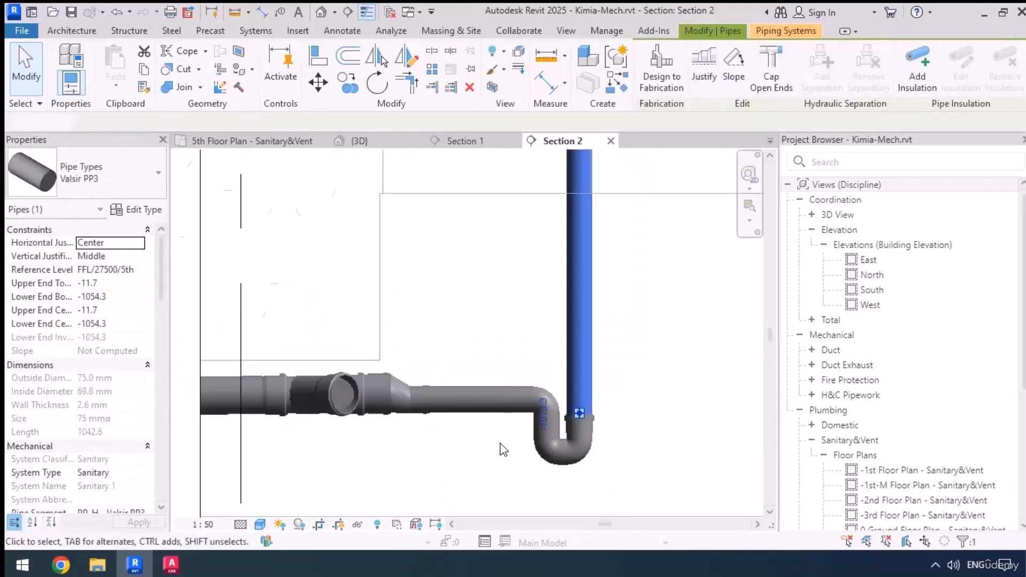
key(Left)
key(Left)
key(Left)
key(Left)
key(Left)
key(Left)
key(Left)
key(Left)
key(Left)
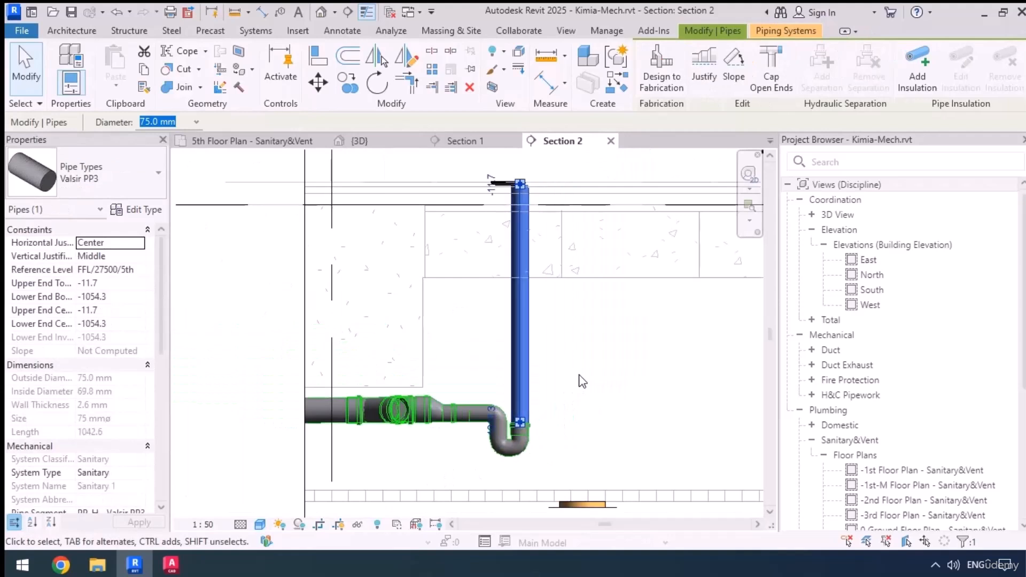
key(Left)
key(Left)
key(Left)
scroll(511, 179, up, 5)
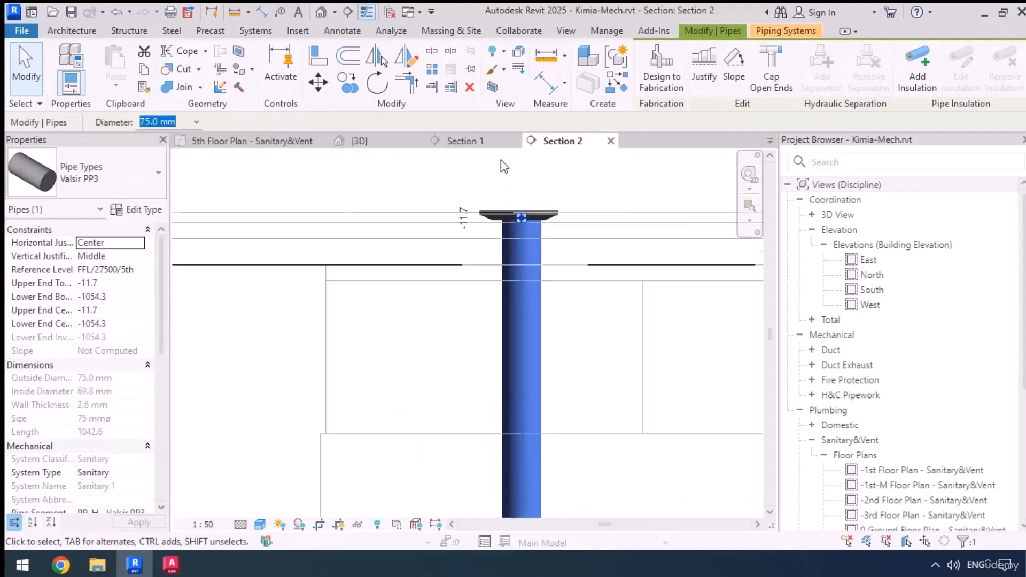
key(Left)
key(Left)
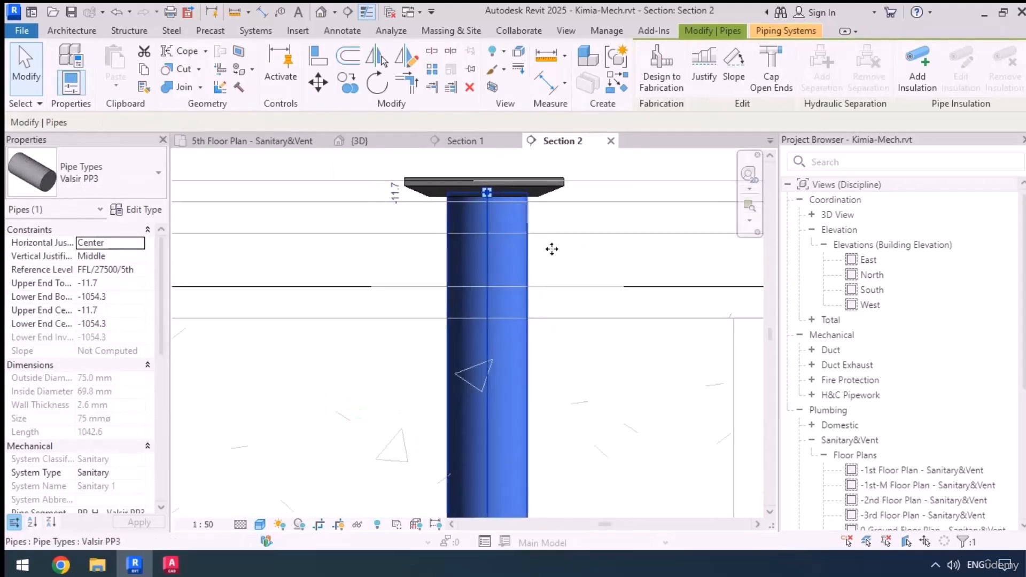
click(556, 234)
scroll(506, 211, down, 5)
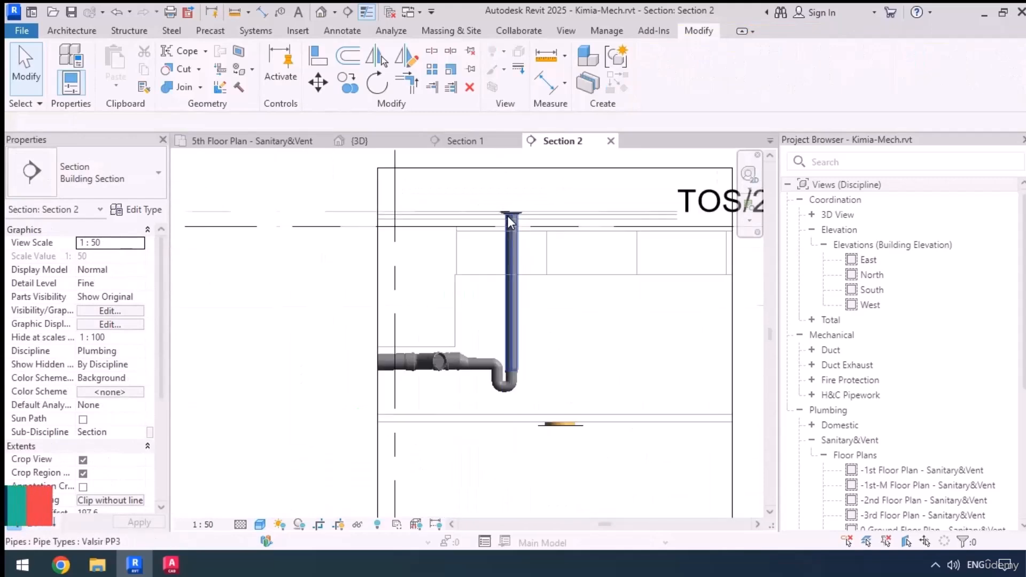
Return to the 5th Floor Plan - Sanitary&Vent view and inspect the piping around the toilets and washbasins
click(251, 141)
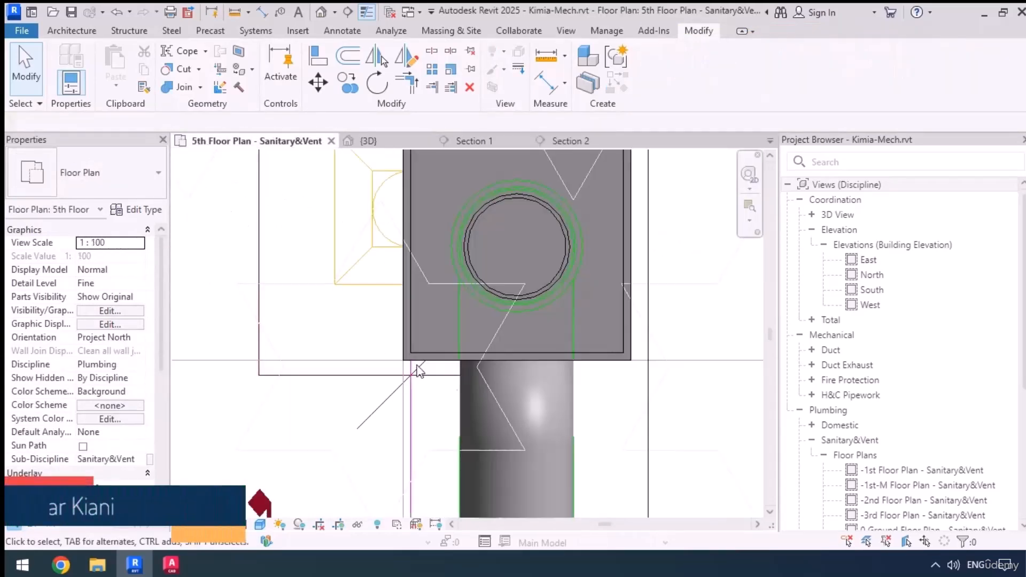
scroll(525, 383, down, 8)
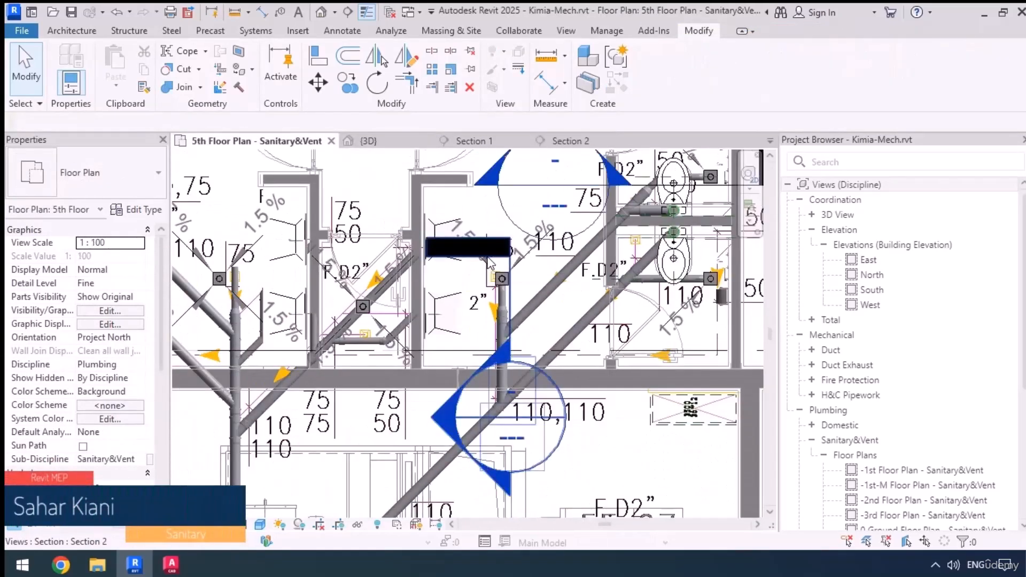
middle_drag(516, 464, 498, 470)
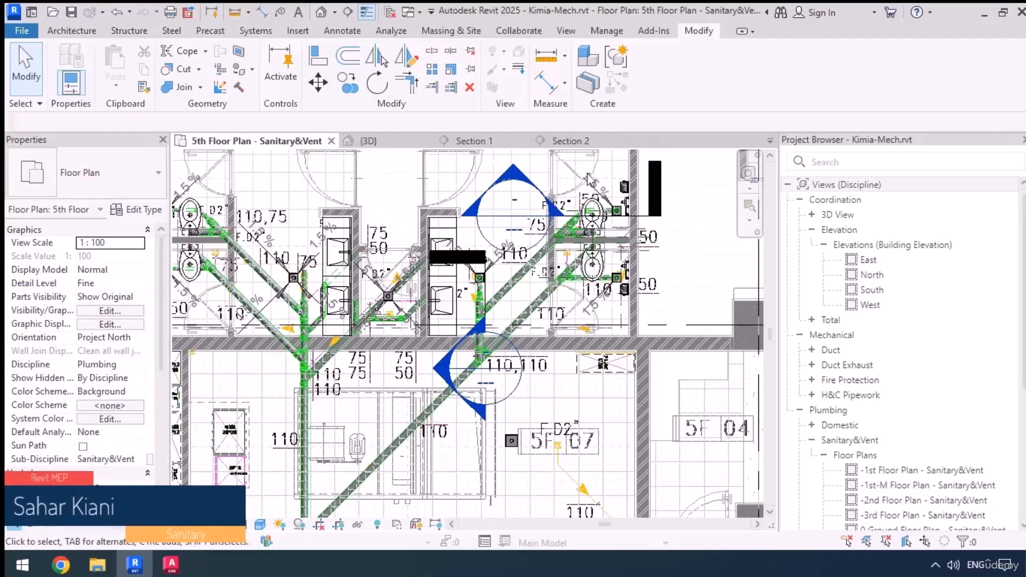